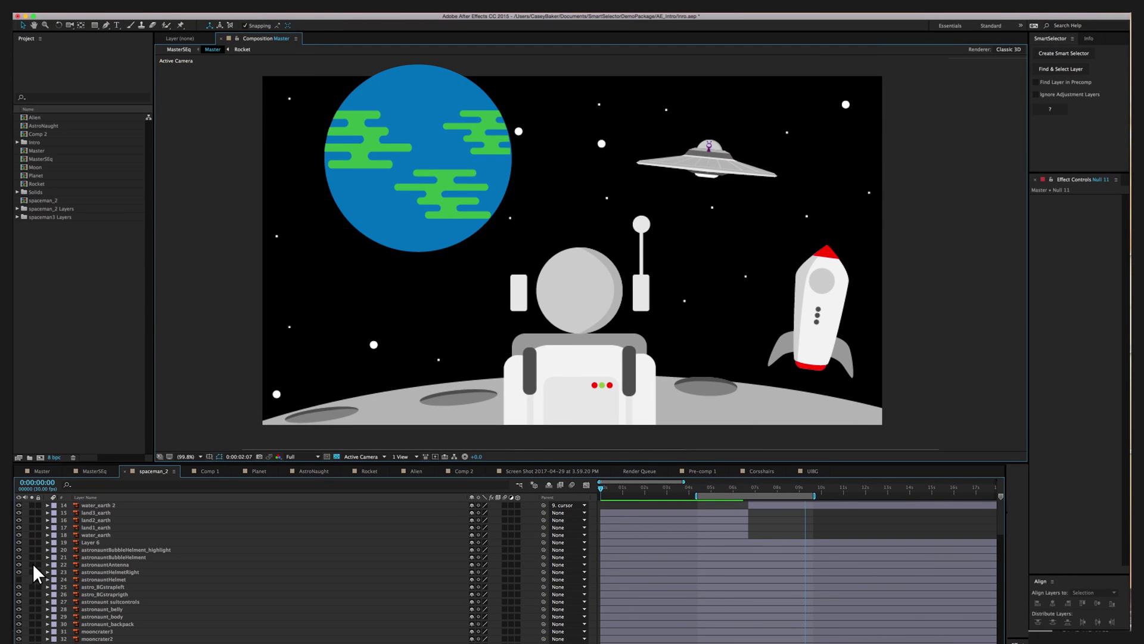
- Solo the astronautAntenna layer in the _Master Space Scene comp
click(32, 564)
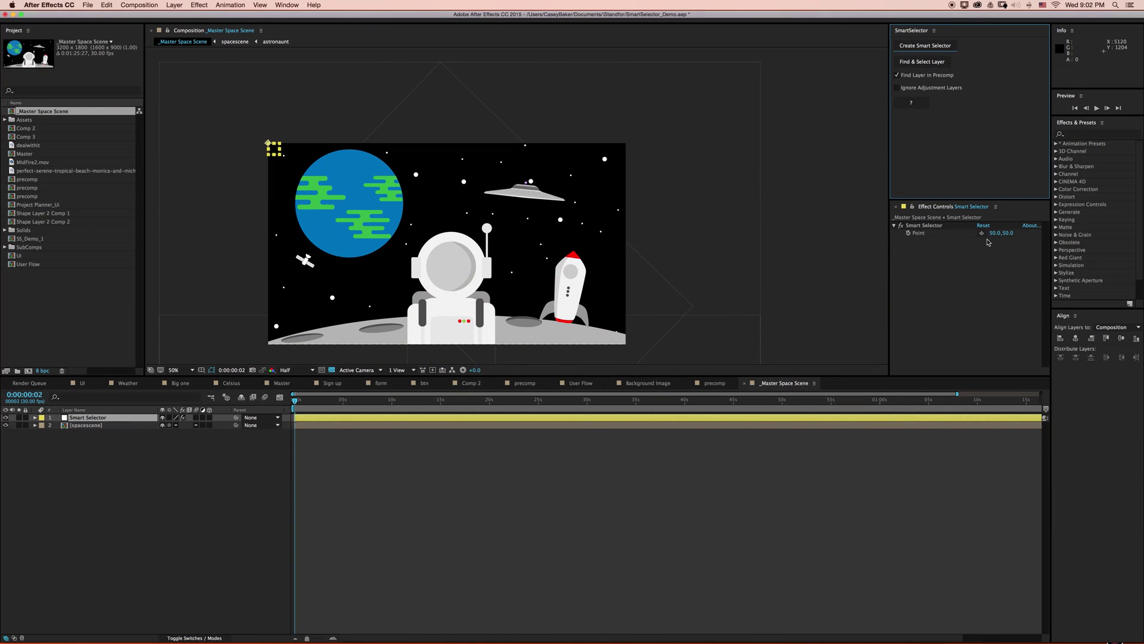
- Aim the Smart Selector at the helmet, find the bubble-helmet highlight layer, and solo it
click(981, 233)
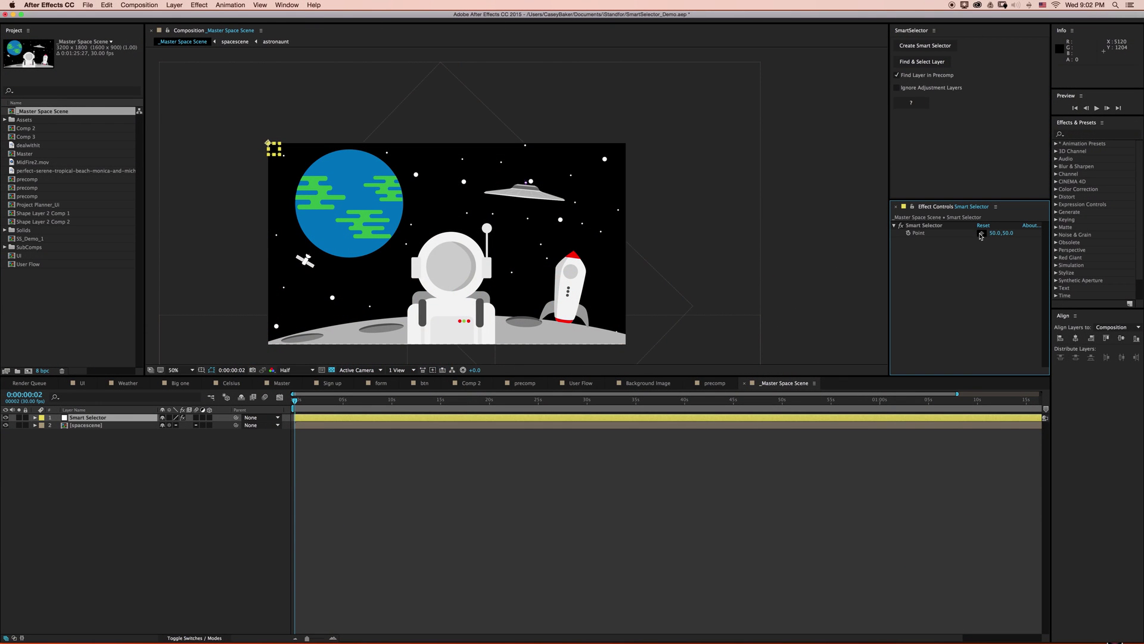
click(472, 264)
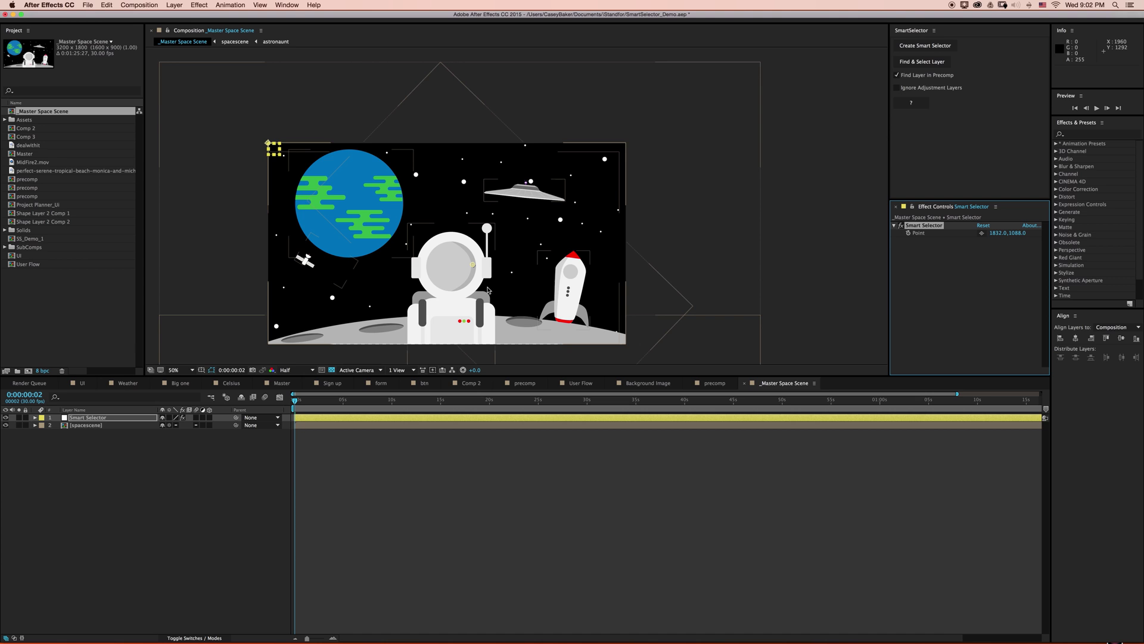
click(920, 61)
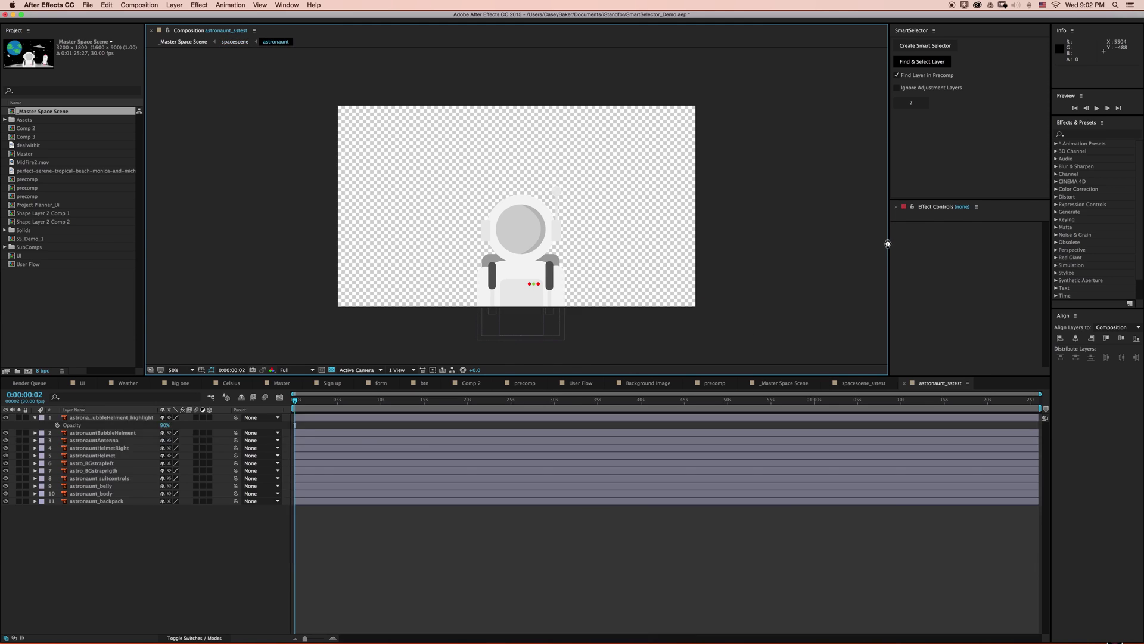
click(18, 418)
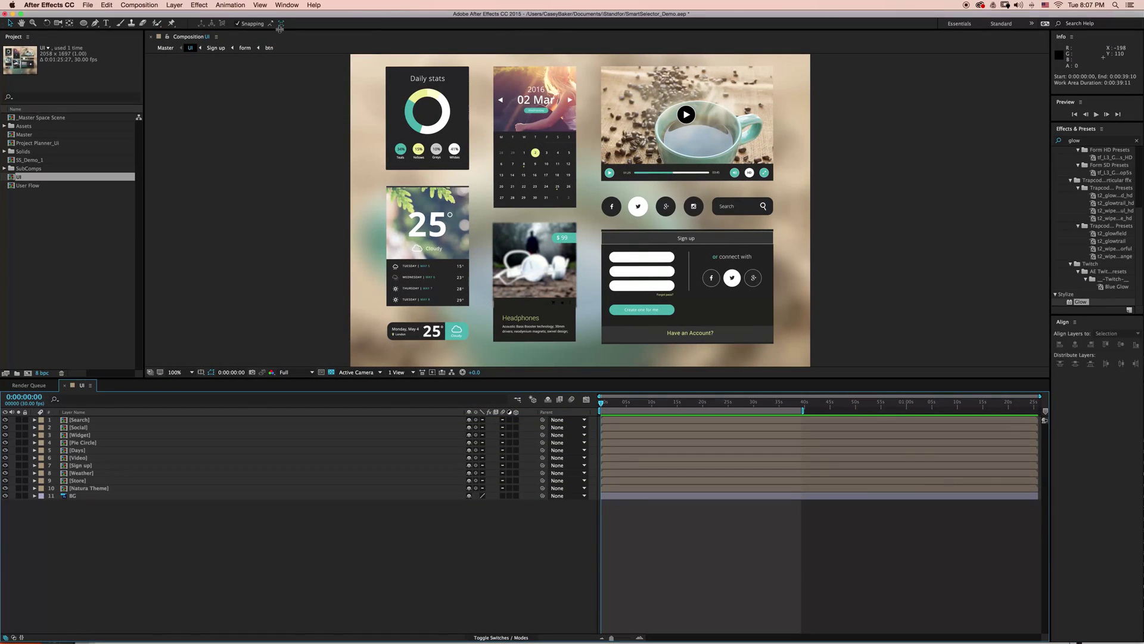
- Show the SmartSelector.jsx script panel and the Effect Controls panel
click(287, 6)
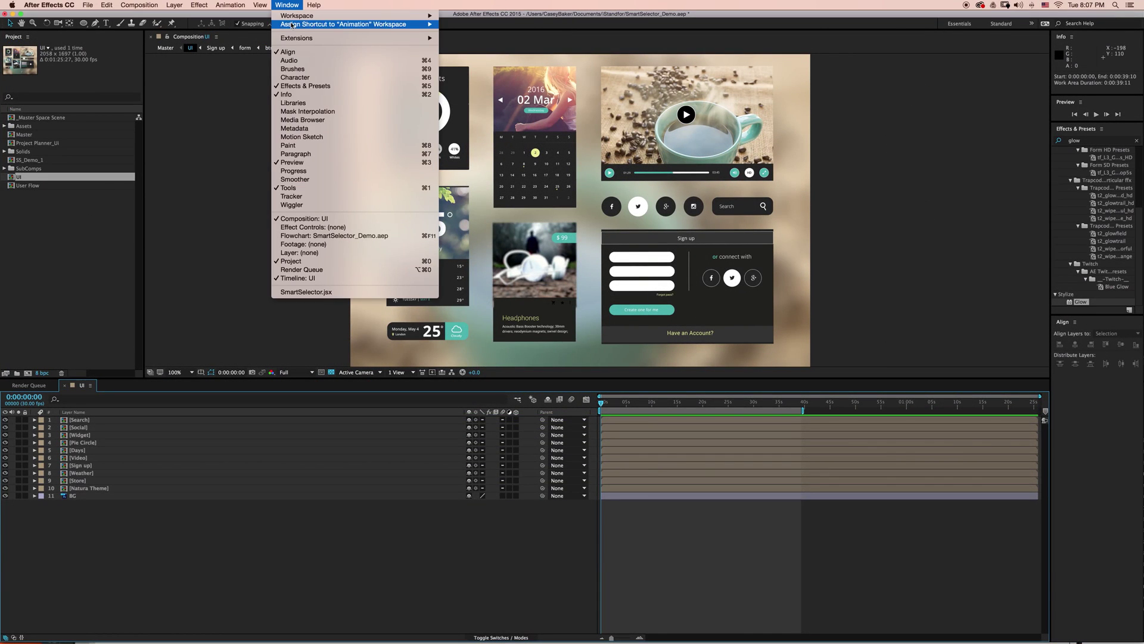
click(292, 293)
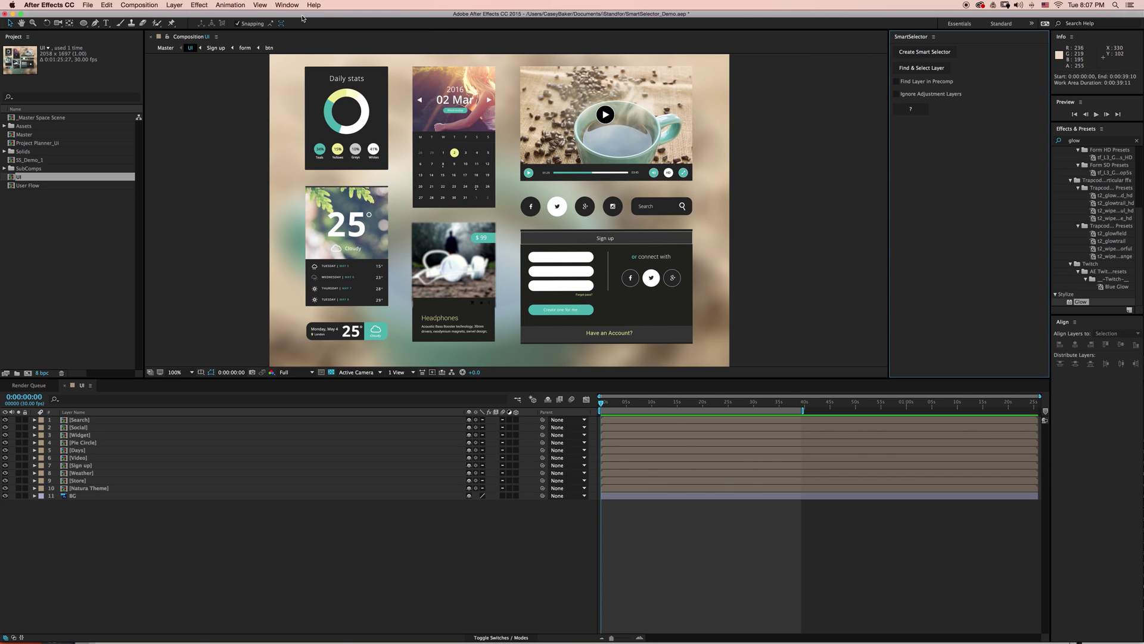
click(287, 5)
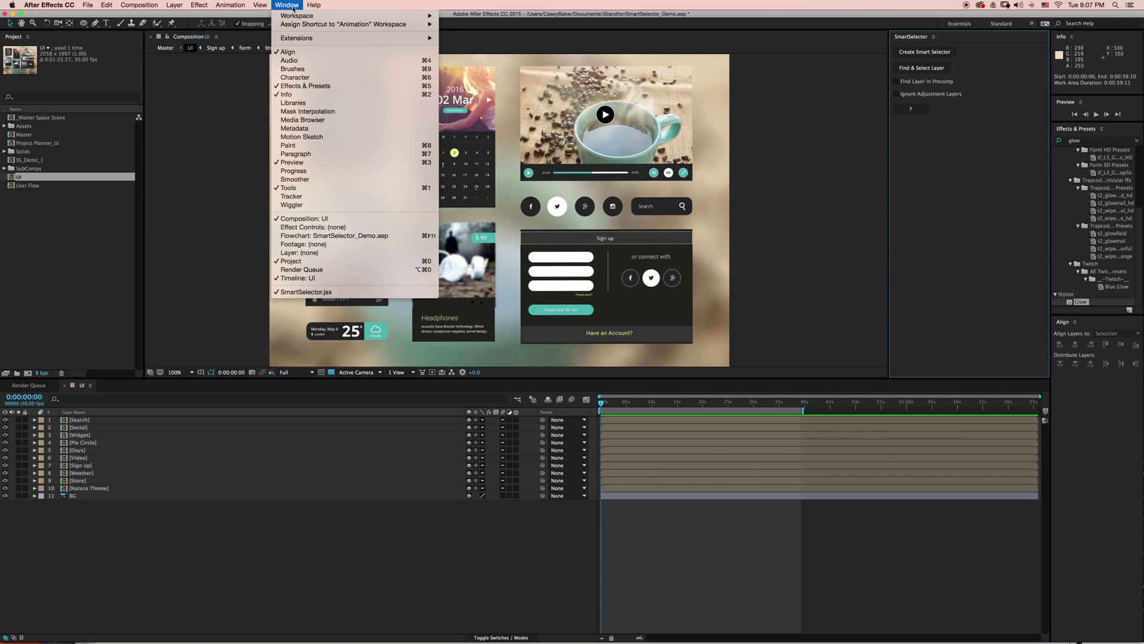
click(314, 227)
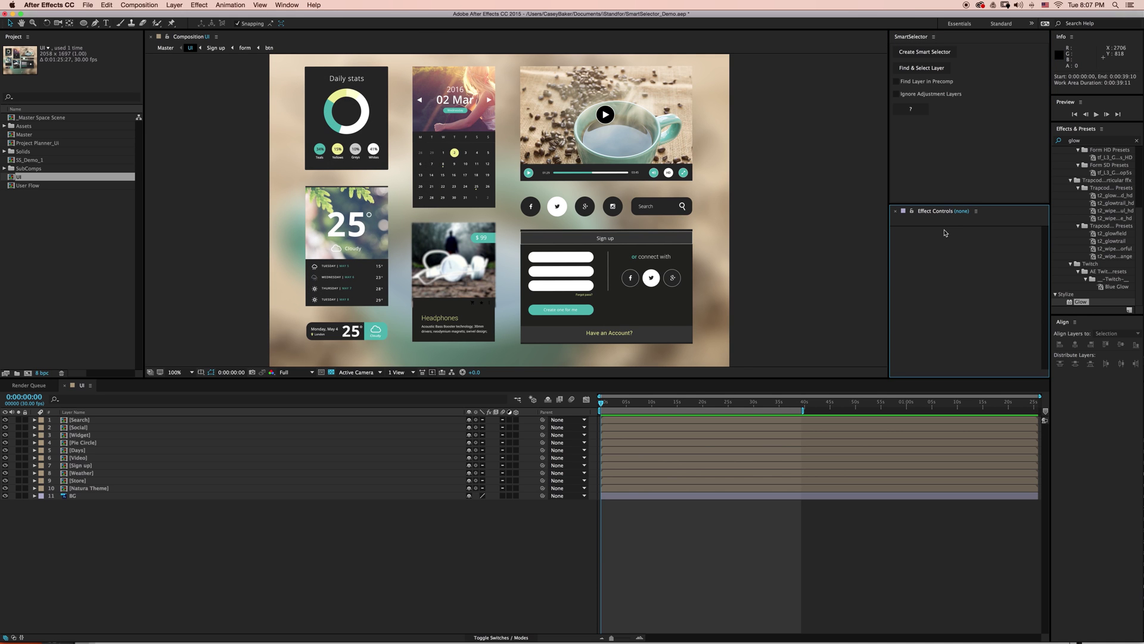
- Create a Smart Selector, set its Point on the 25° weather card, and select the Weather layer
click(924, 53)
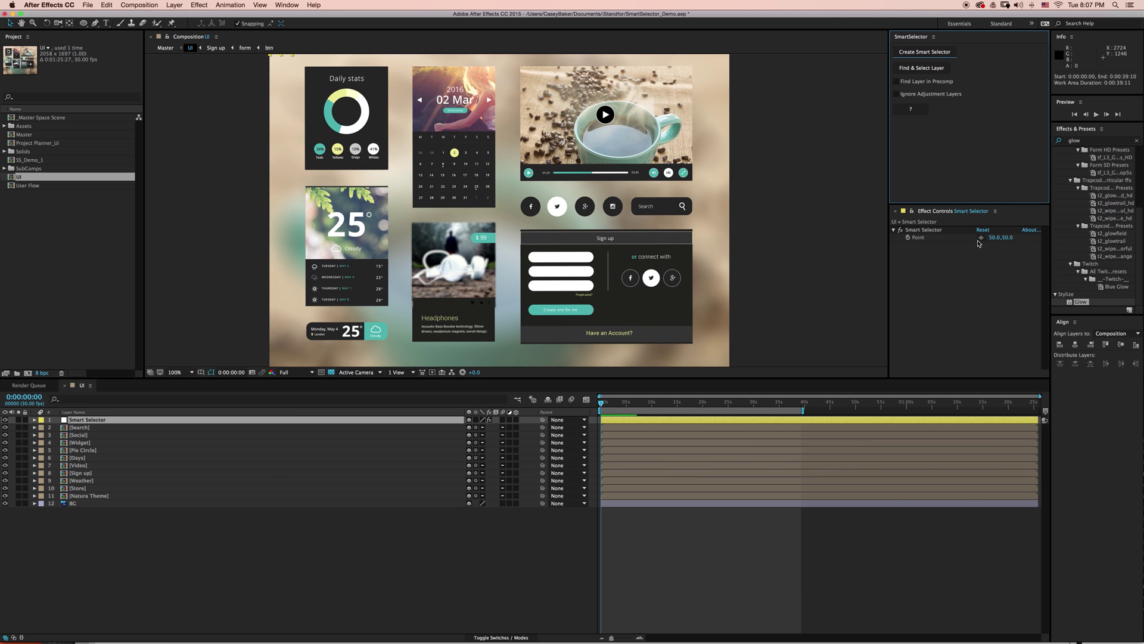
click(981, 237)
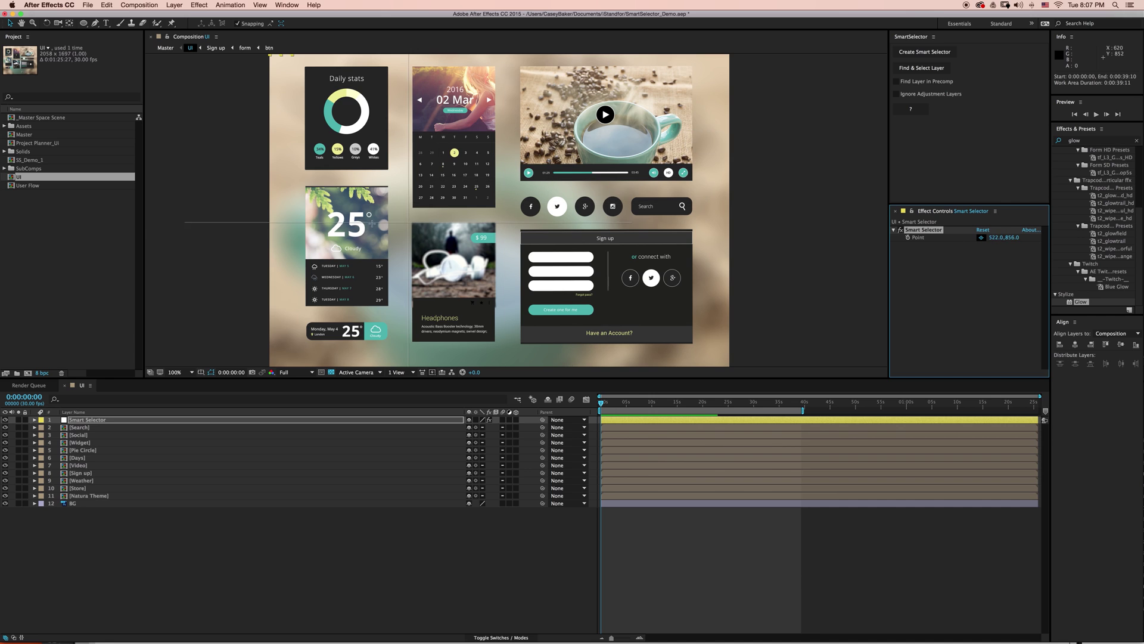
click(351, 217)
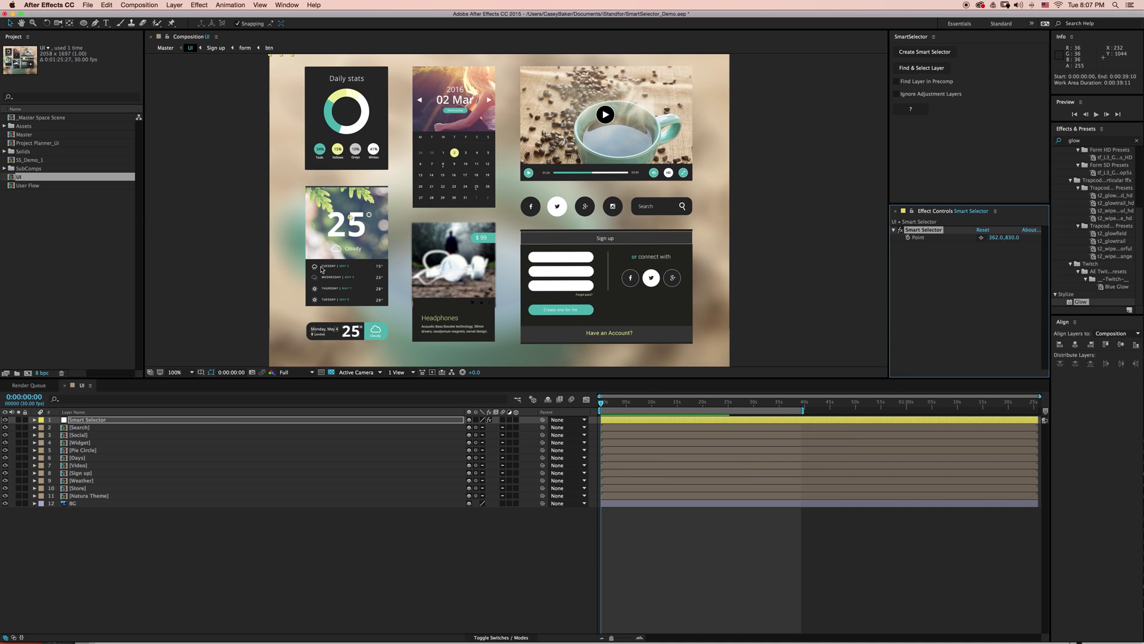
click(921, 67)
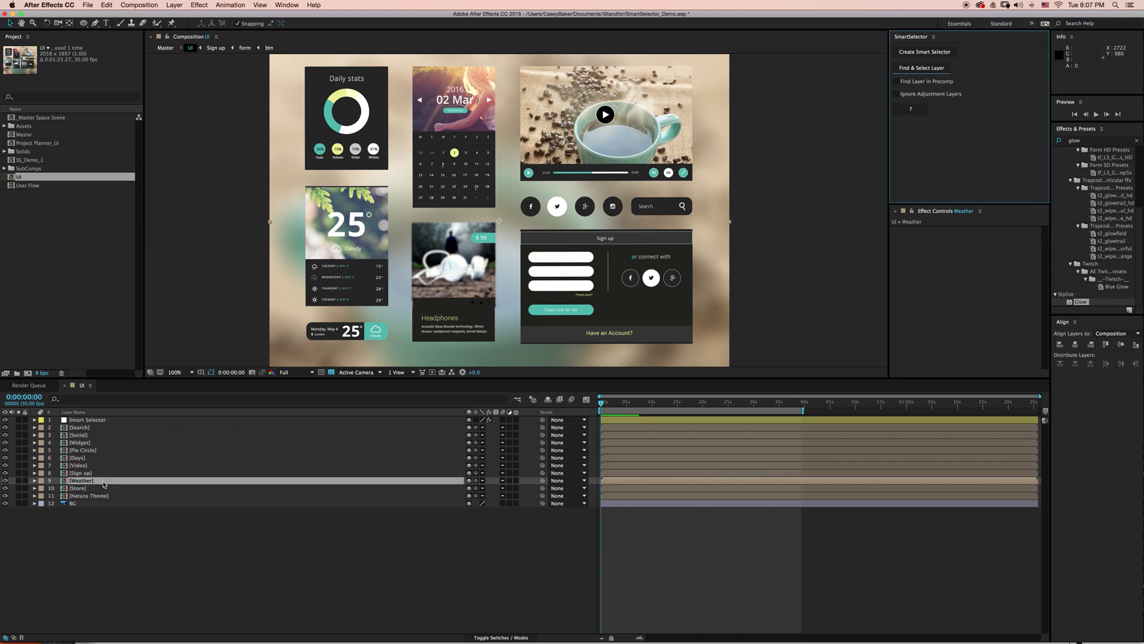
- Turn on Find Layer in Precomp and trace the weather card to the Celsius comp's 25 layer
click(19, 480)
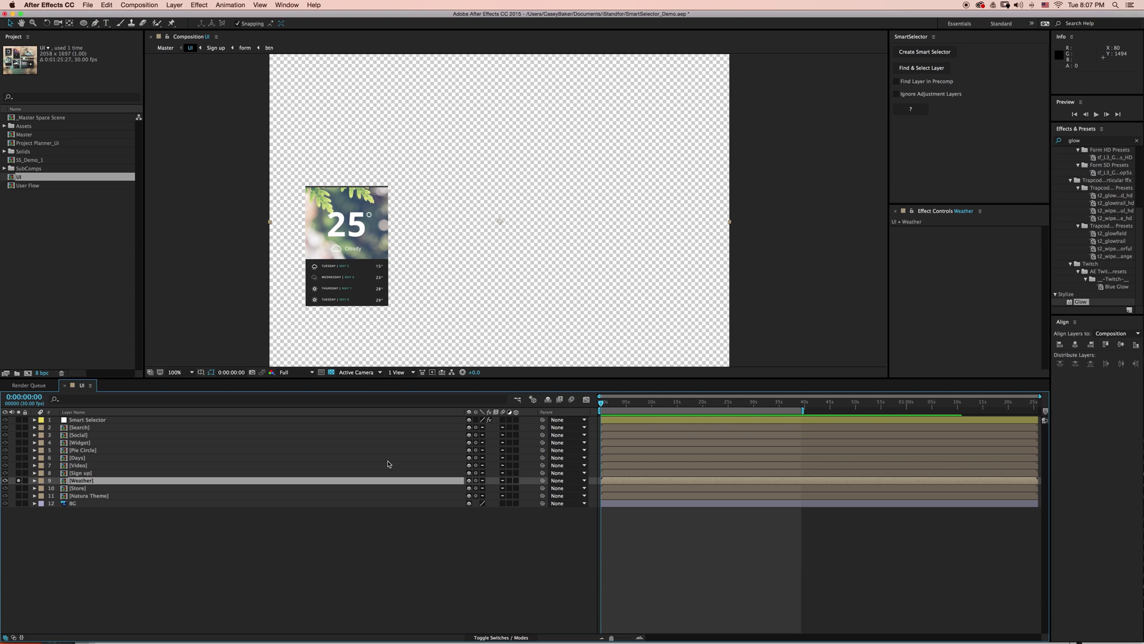
click(19, 480)
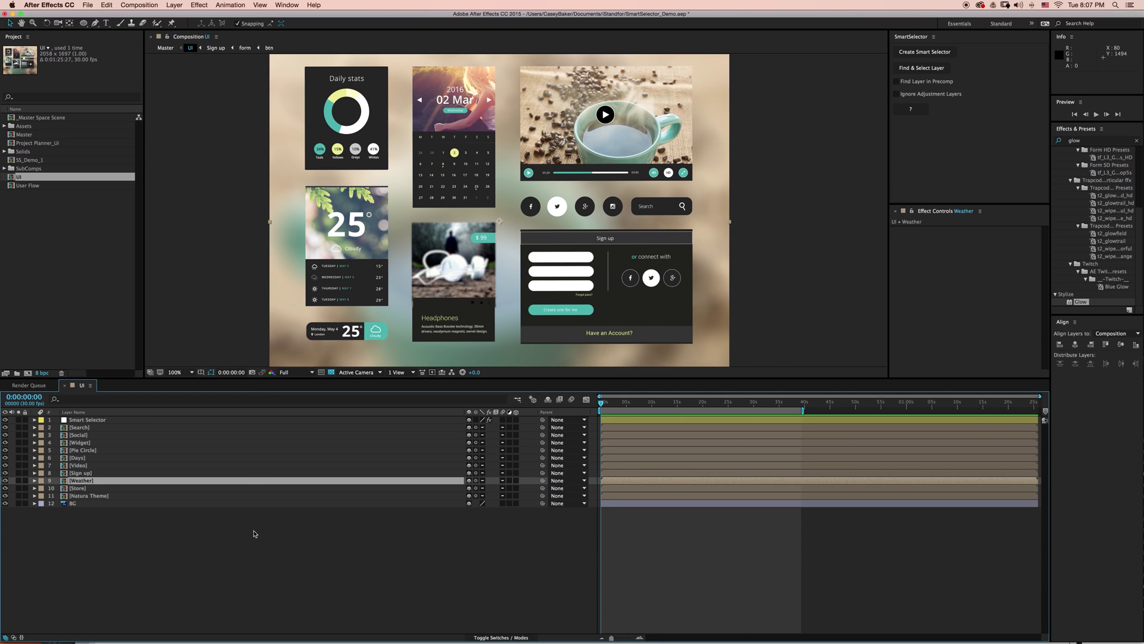
click(151, 419)
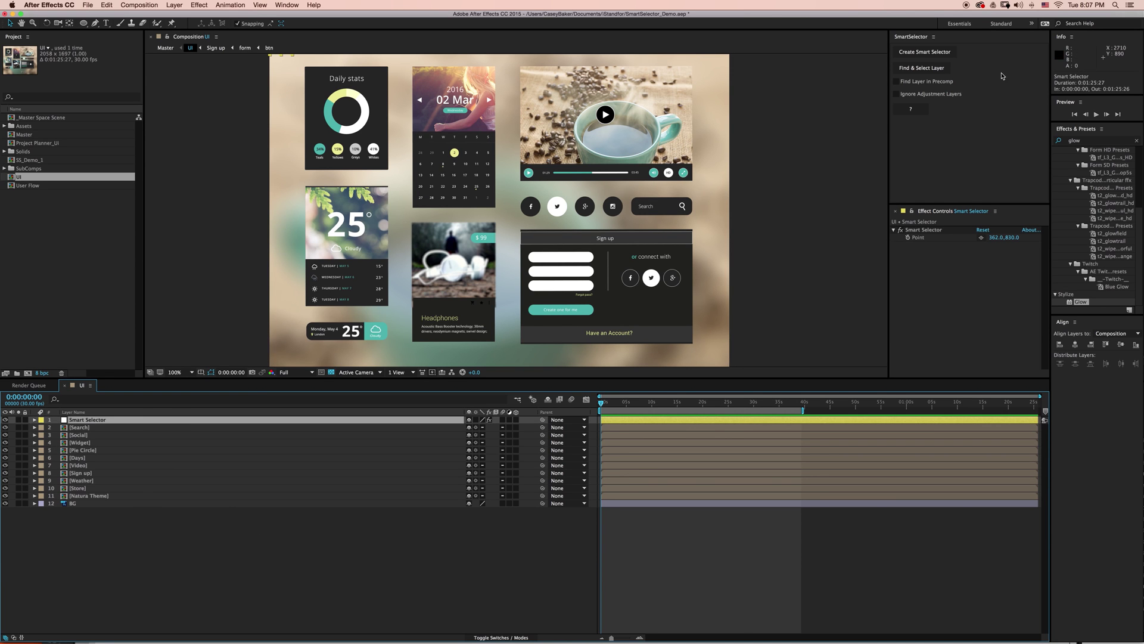
click(896, 81)
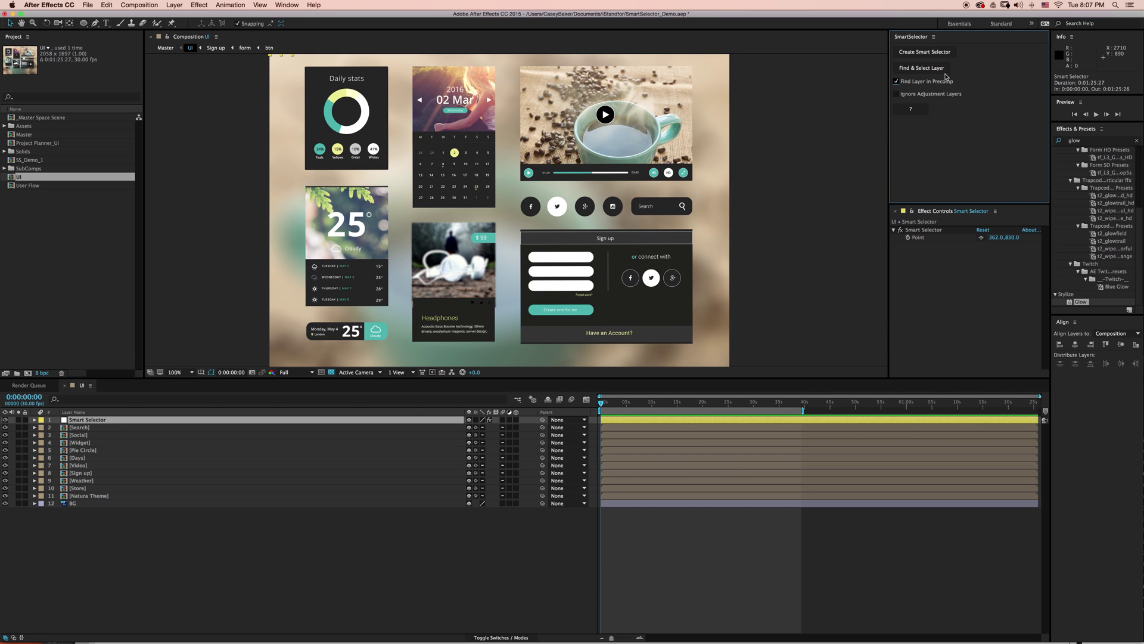
click(945, 72)
click(934, 67)
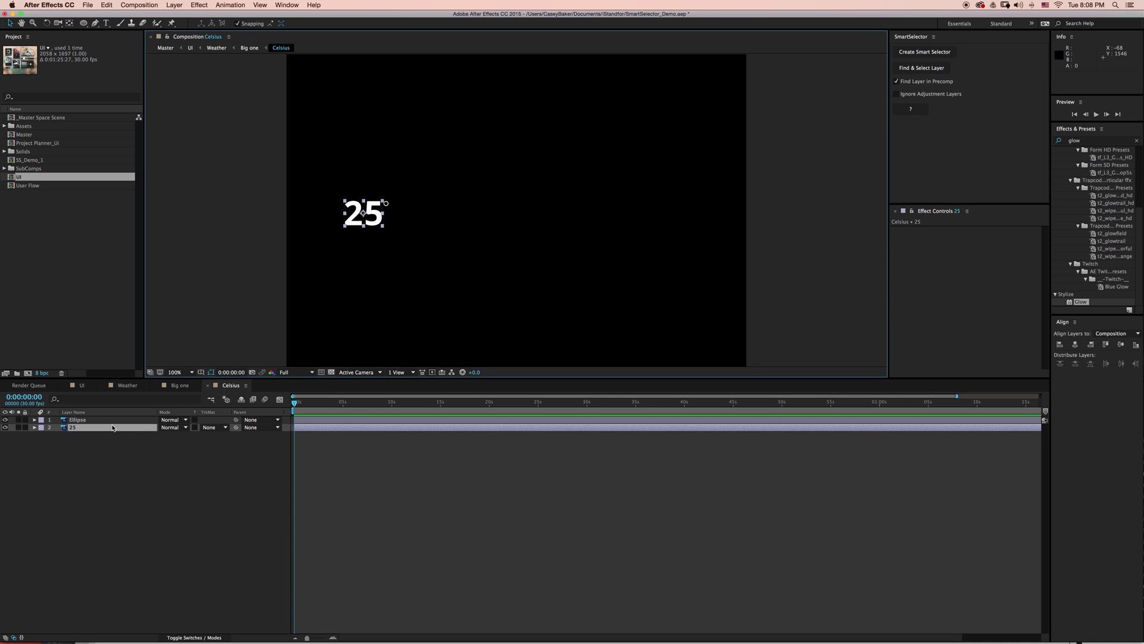
- Navigate the Mini-Flowchart back to the UI comp and select the Smart Selector layer
click(210, 400)
click(165, 399)
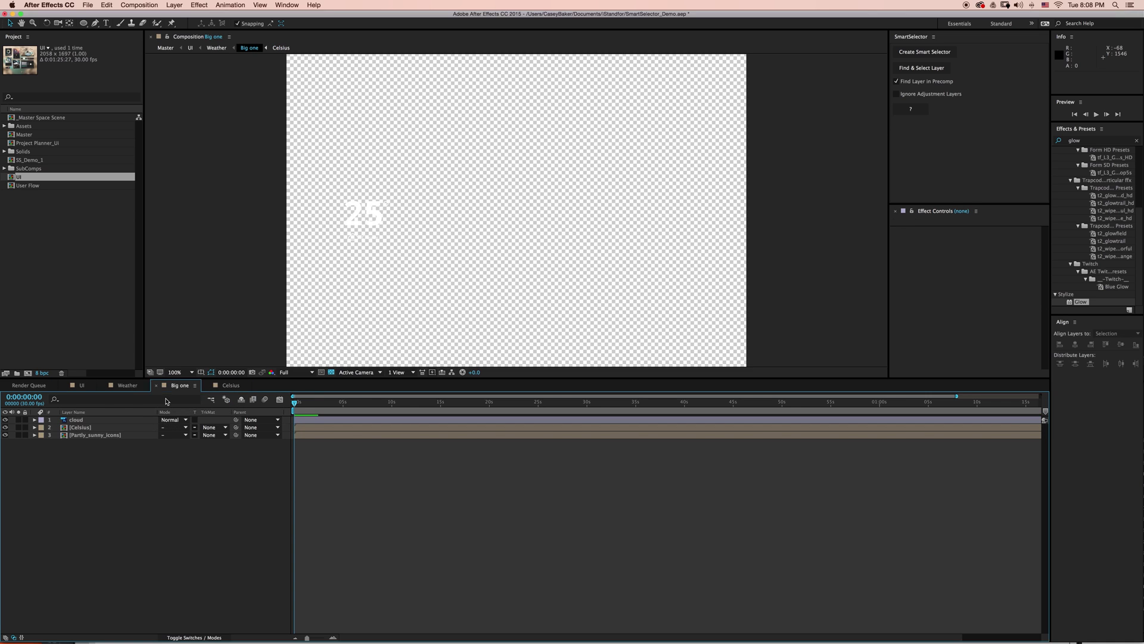
click(211, 399)
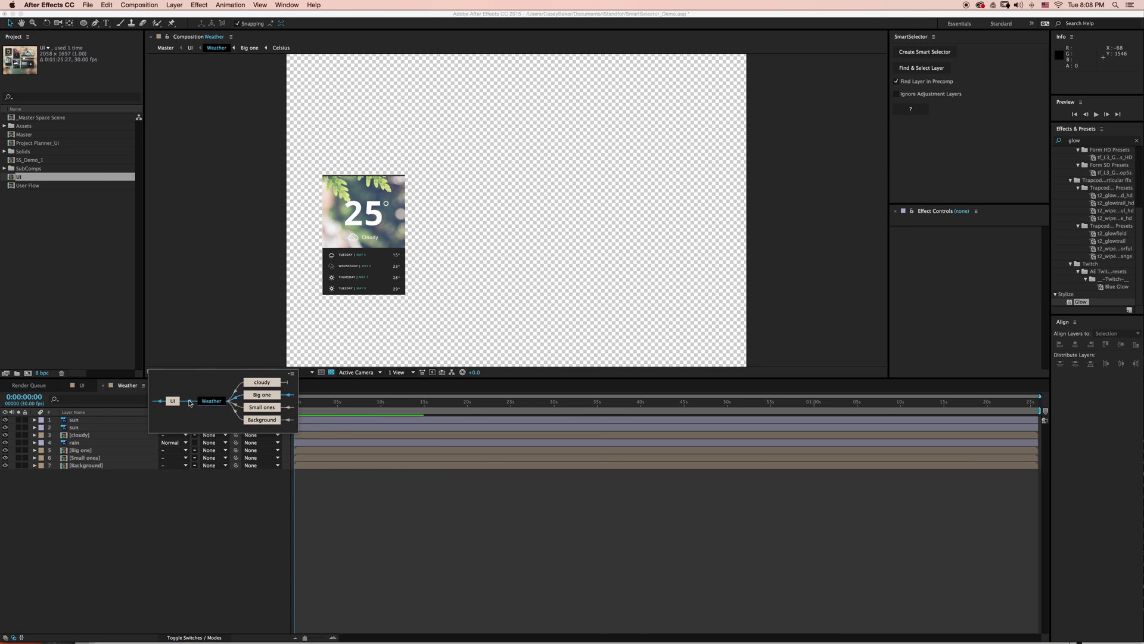
click(261, 396)
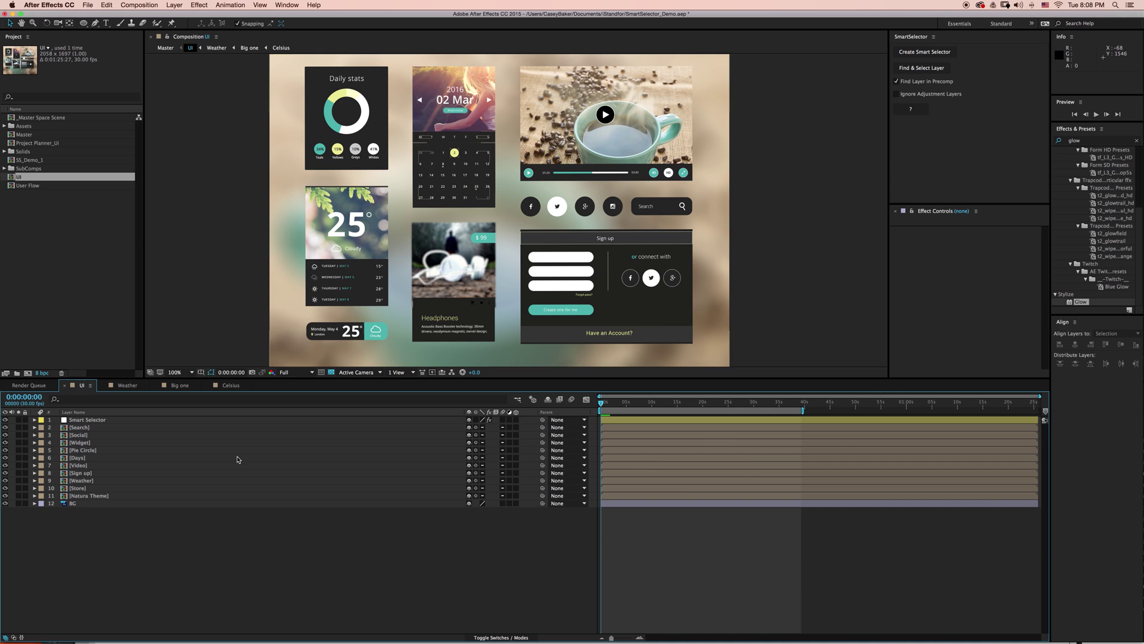
click(176, 420)
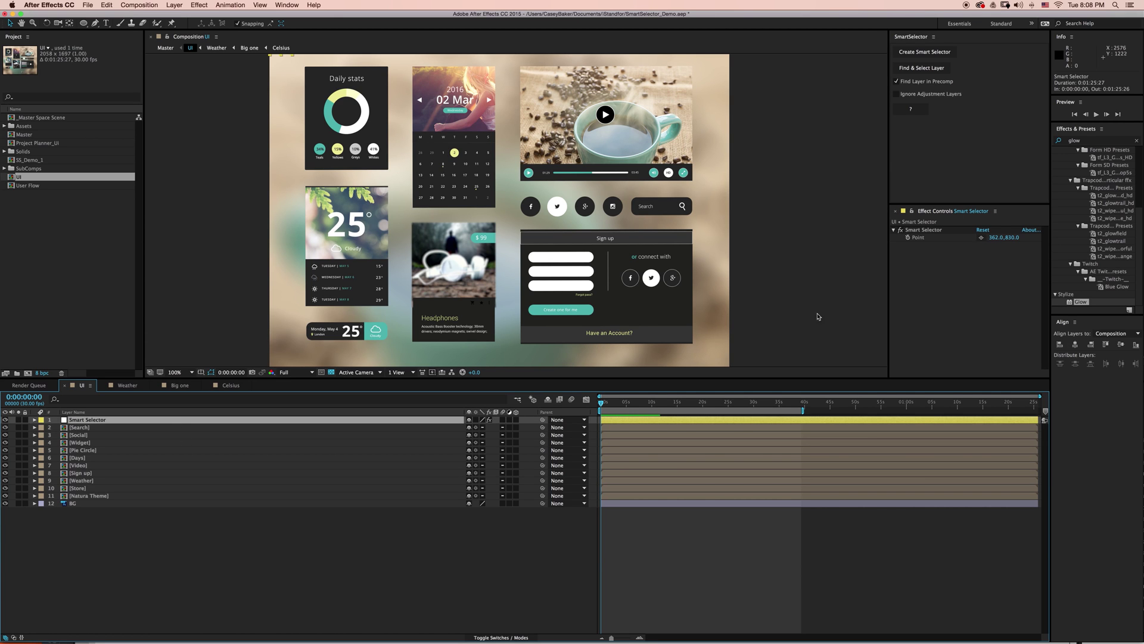
- In the Master comp, aim the selector at the Sign up button to reach the nested btn comp
click(517, 399)
click(468, 408)
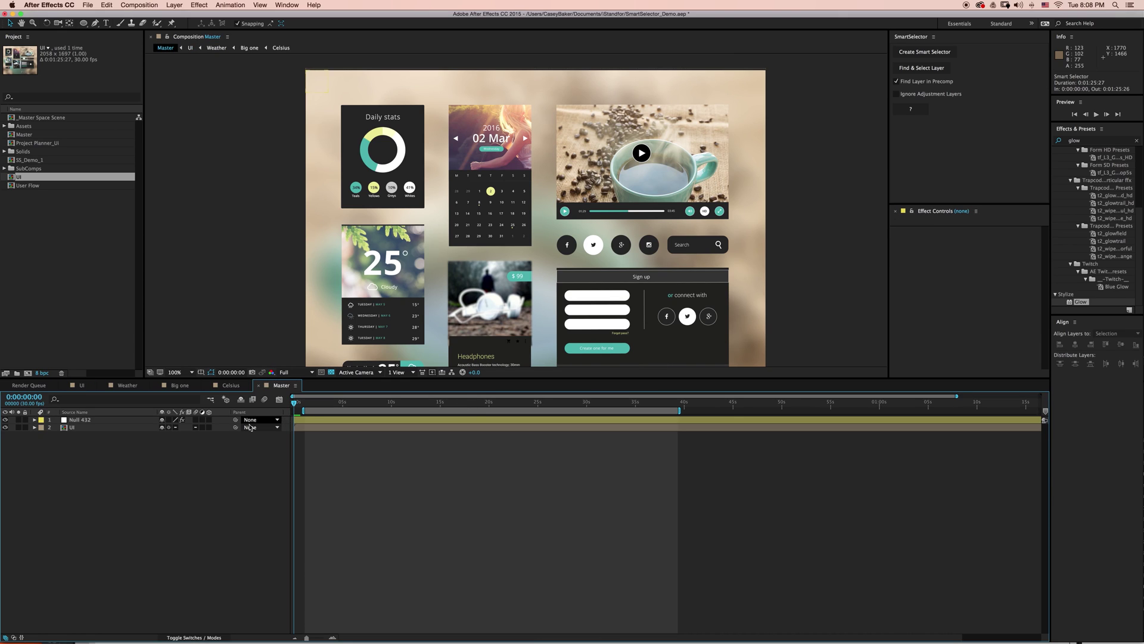
click(98, 419)
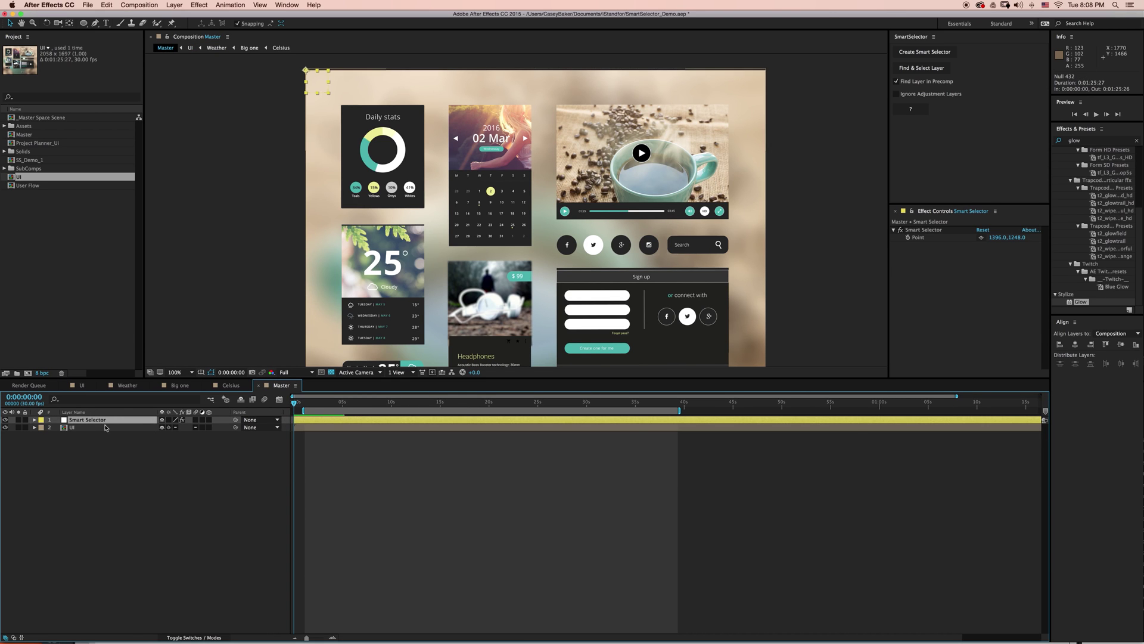
click(981, 238)
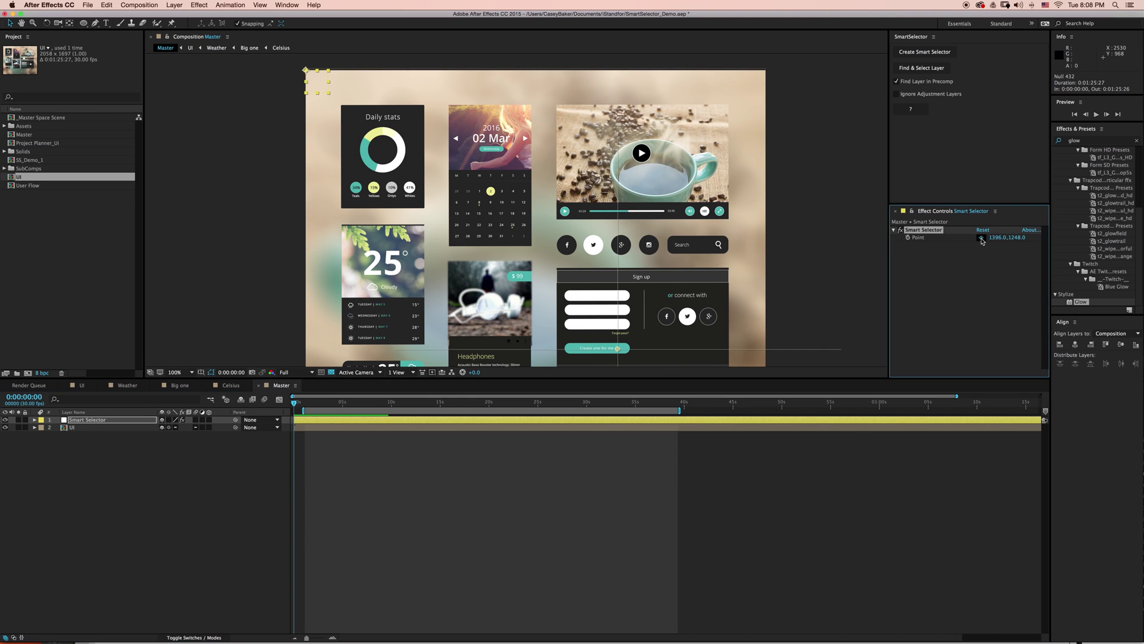
click(570, 351)
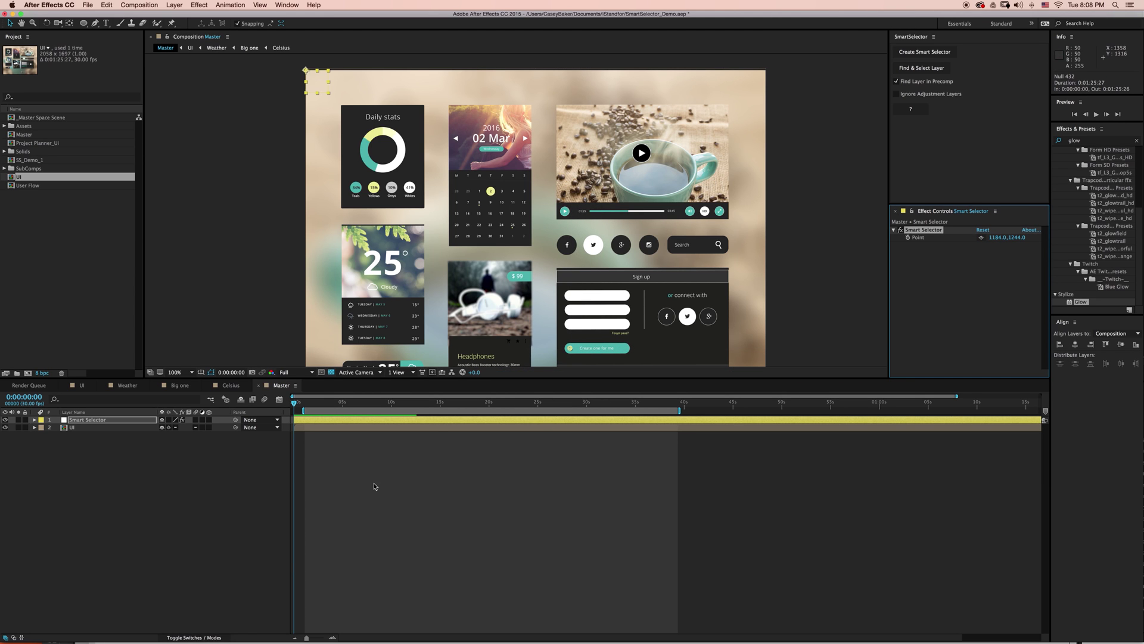
click(912, 68)
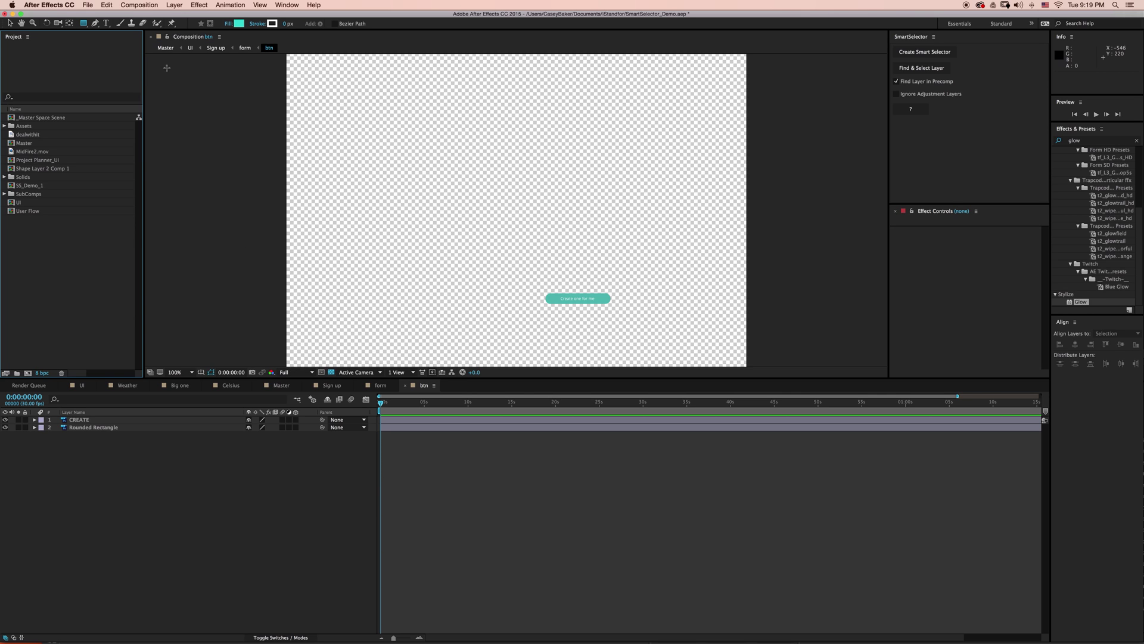
- Create a new Comp 2 with default settings and add a purple solid layer
click(142, 8)
click(146, 16)
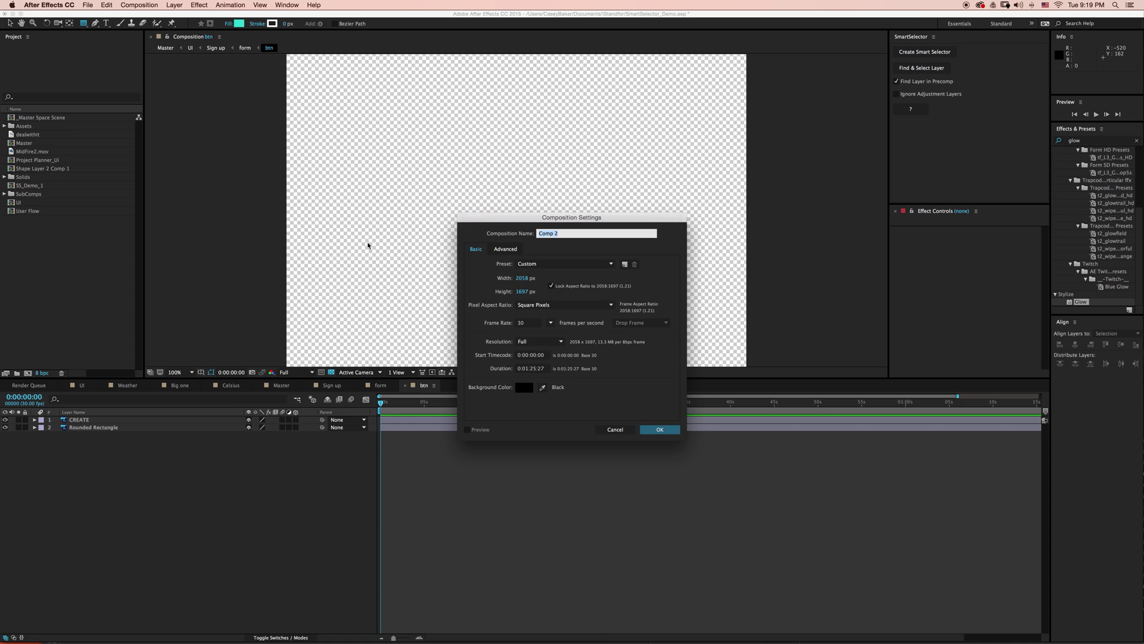
key(Return)
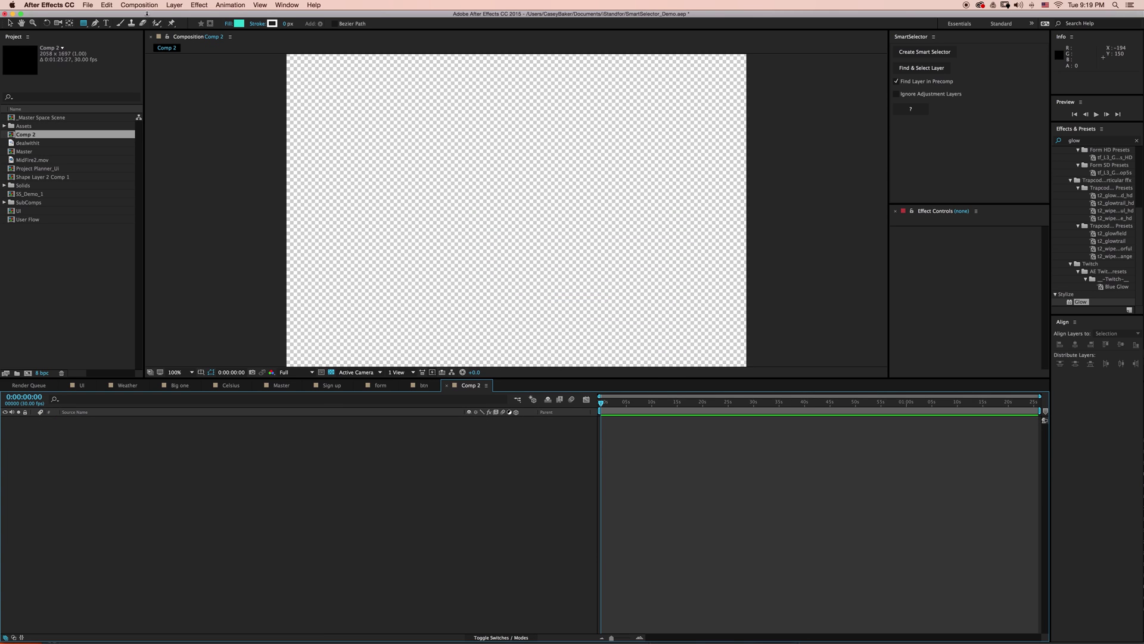
click(139, 5)
mouse_move(174, 5)
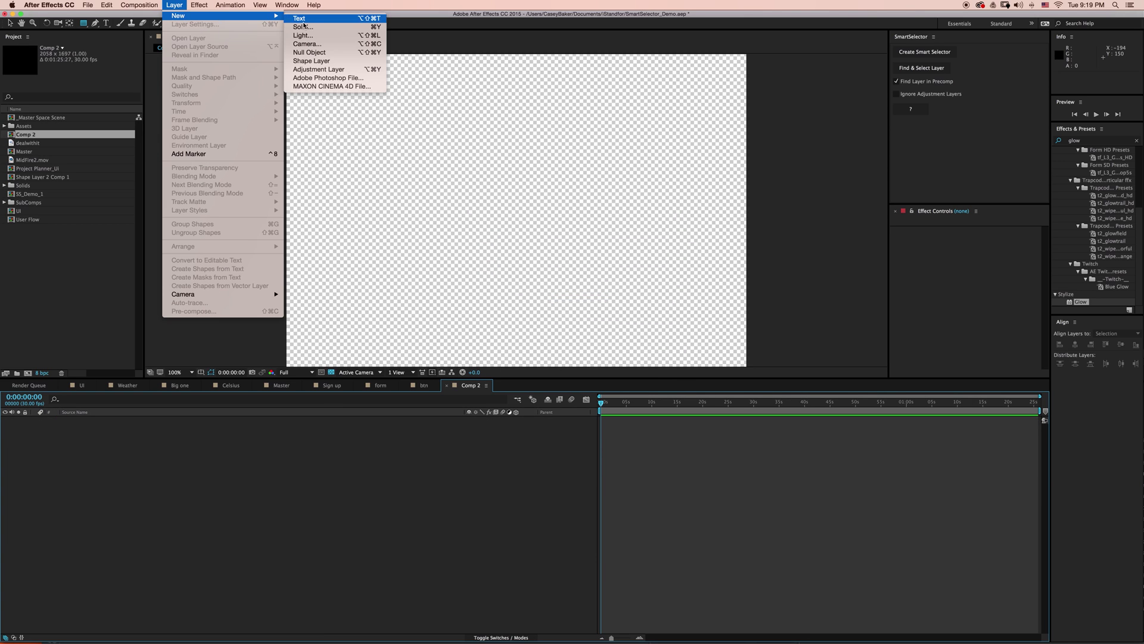
click(303, 26)
key(Return)
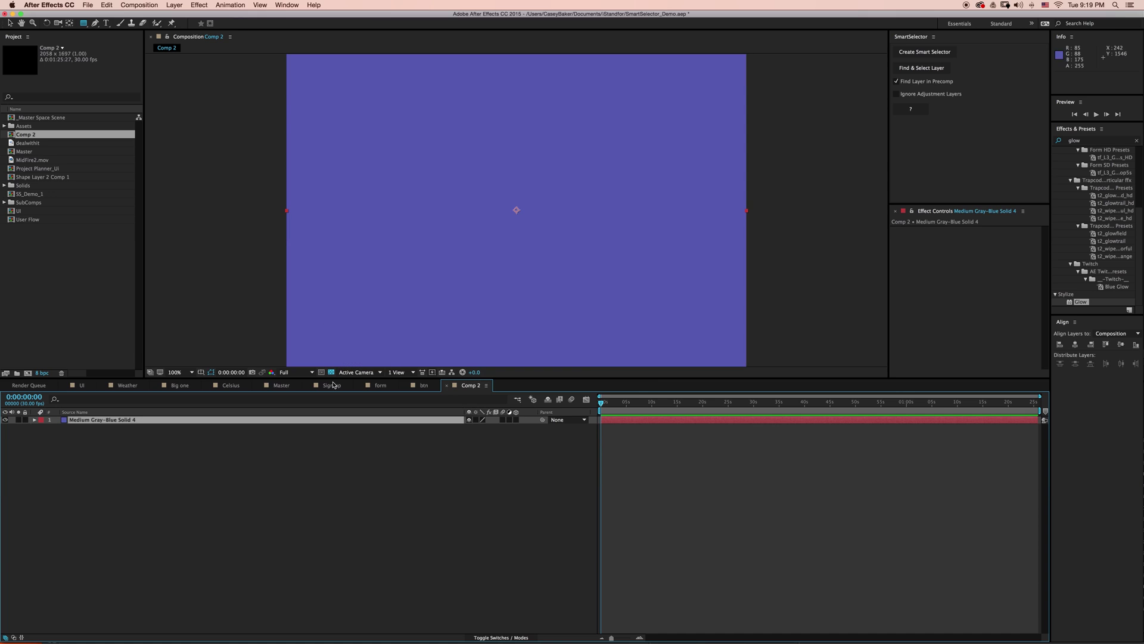
- Add a shape layer with four cyan rectangles and select Shape Layer 1
click(174, 4)
mouse_move(177, 18)
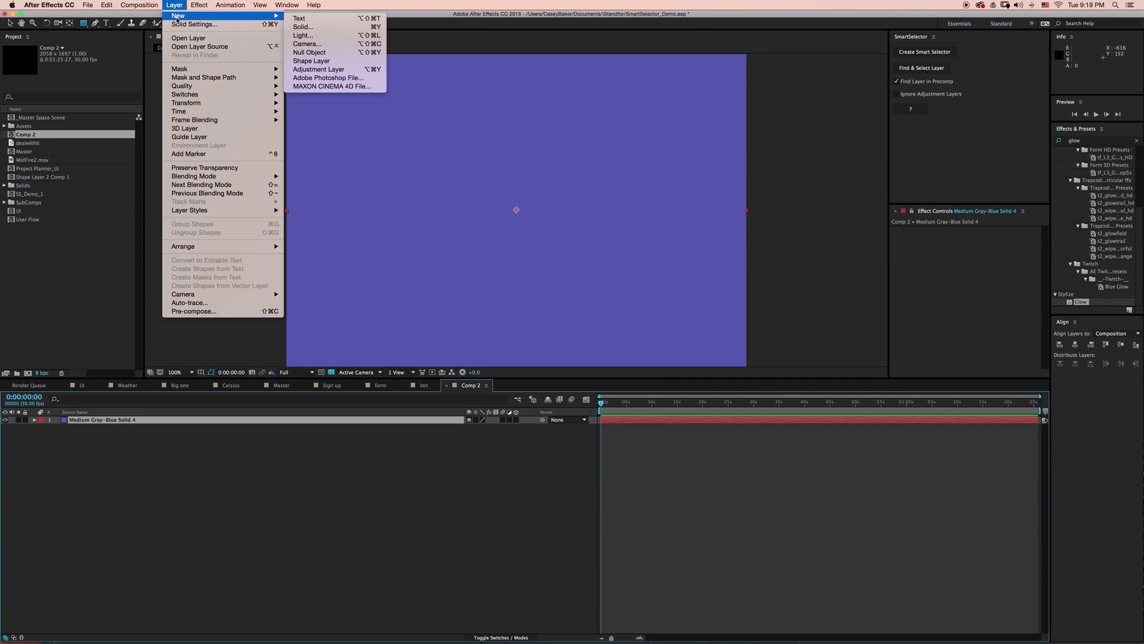
click(311, 60)
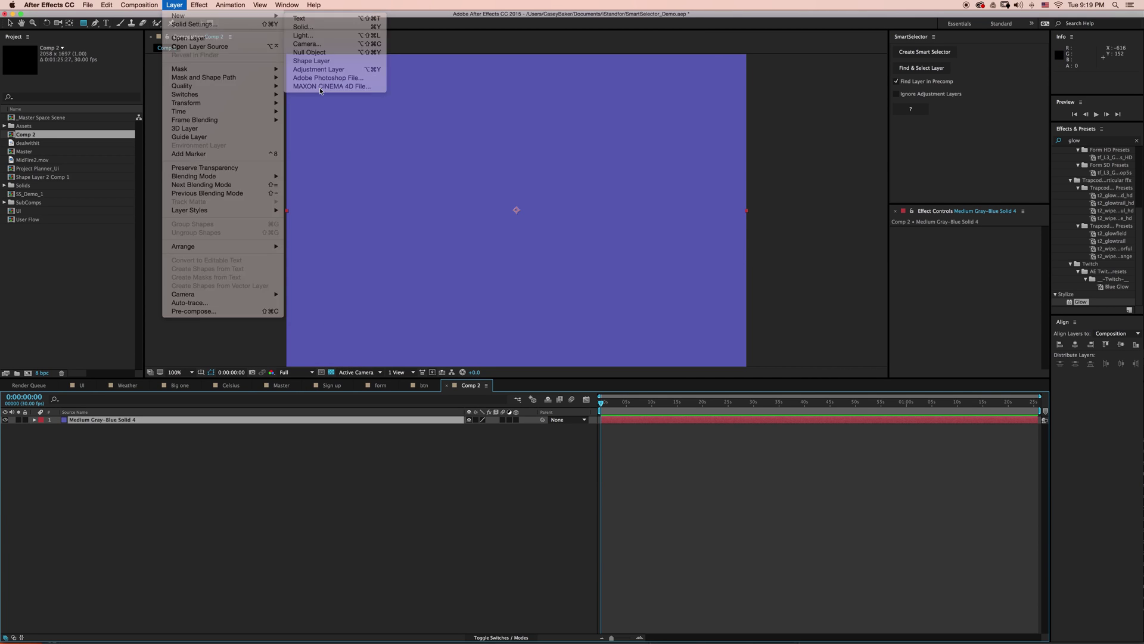
drag(432, 157, 484, 193)
drag(564, 187, 644, 257)
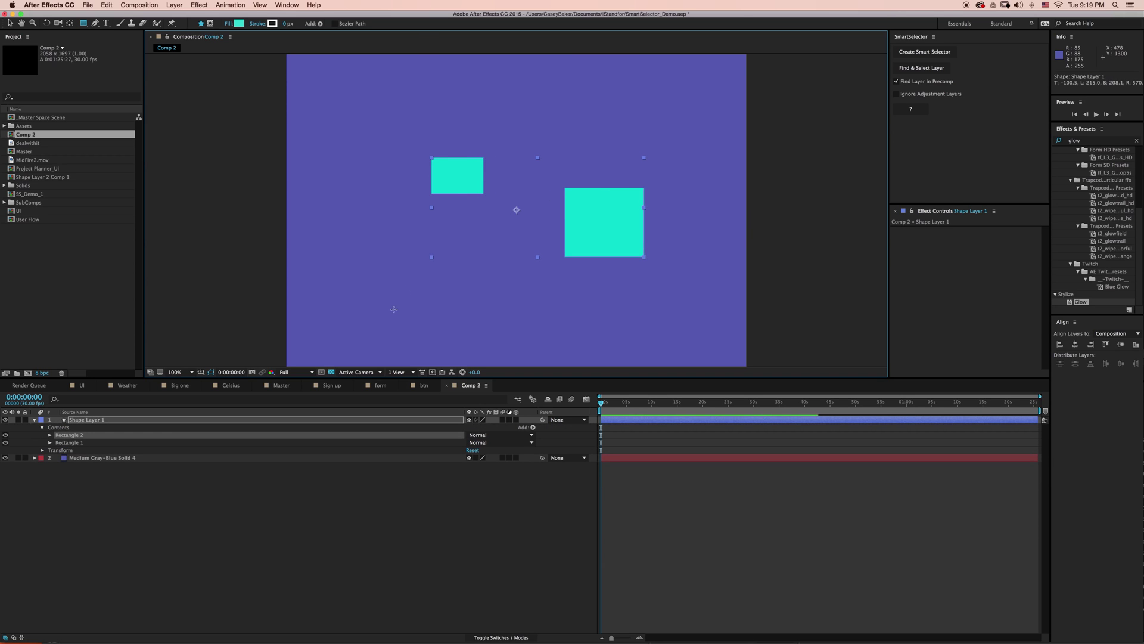
drag(420, 265, 480, 326)
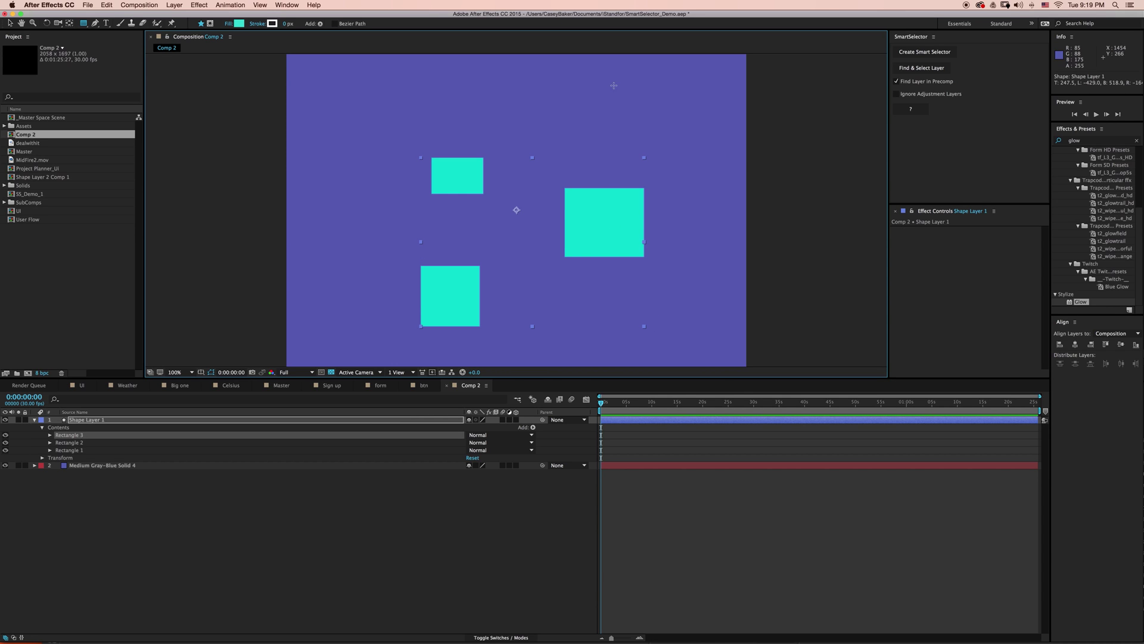
mouse_move(571, 109)
mouse_down()
mouse_move(614, 152)
mouse_move(662, 161)
mouse_up()
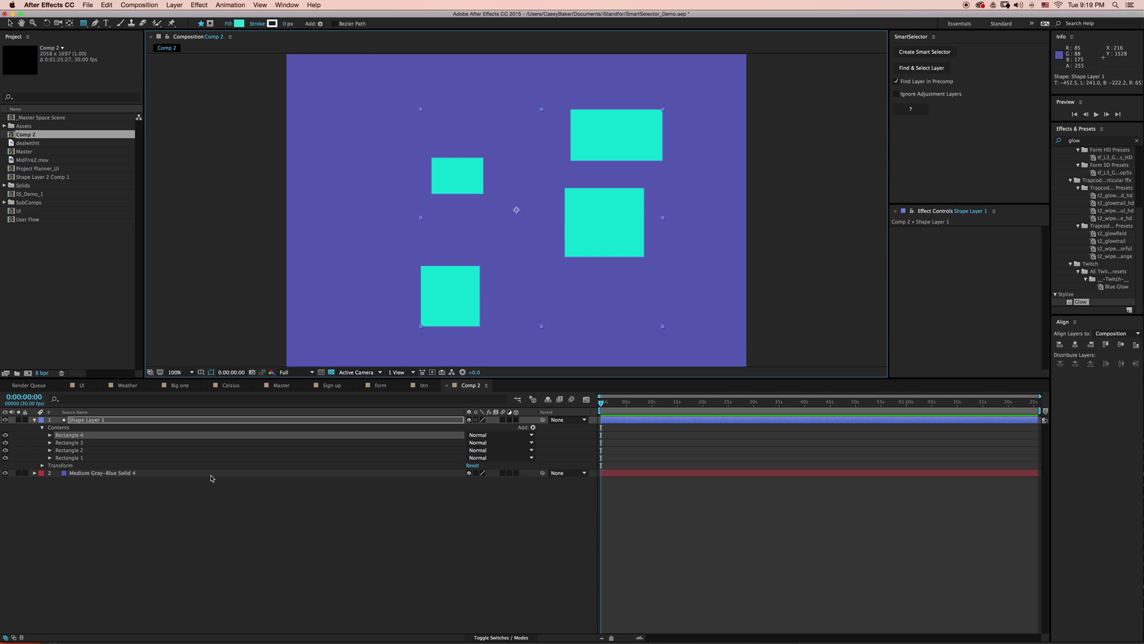
click(332, 513)
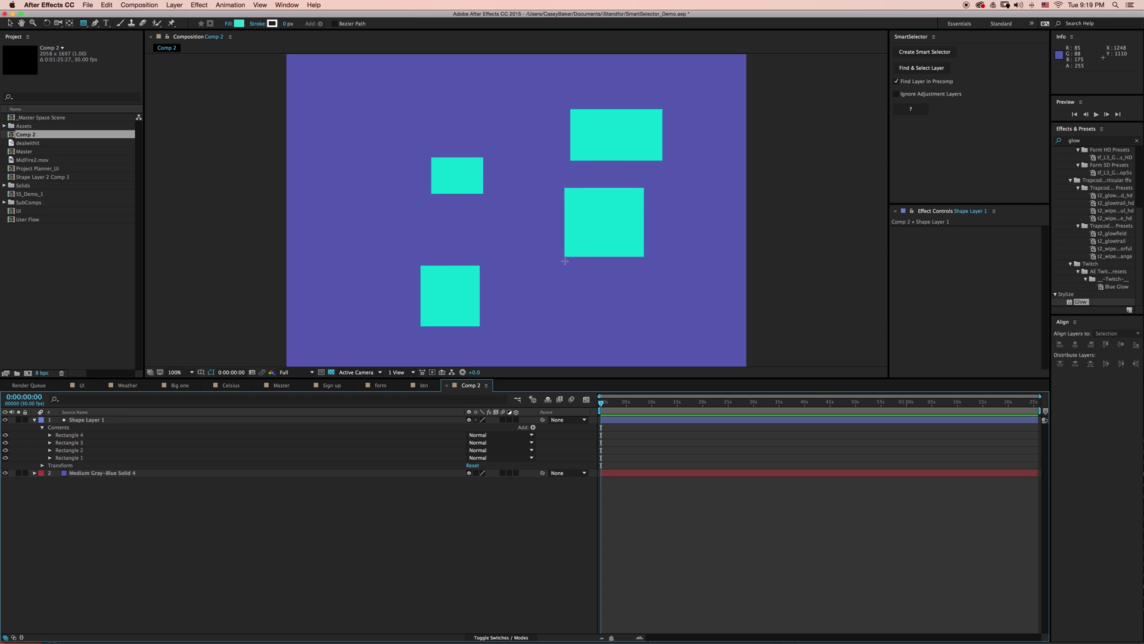
click(10, 23)
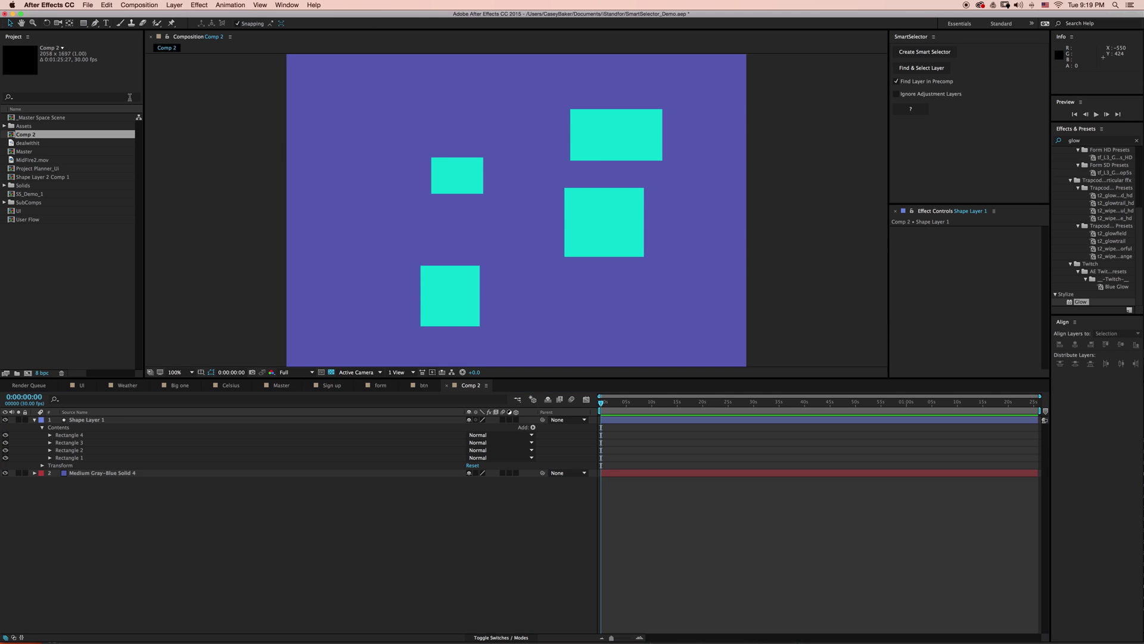
click(525, 199)
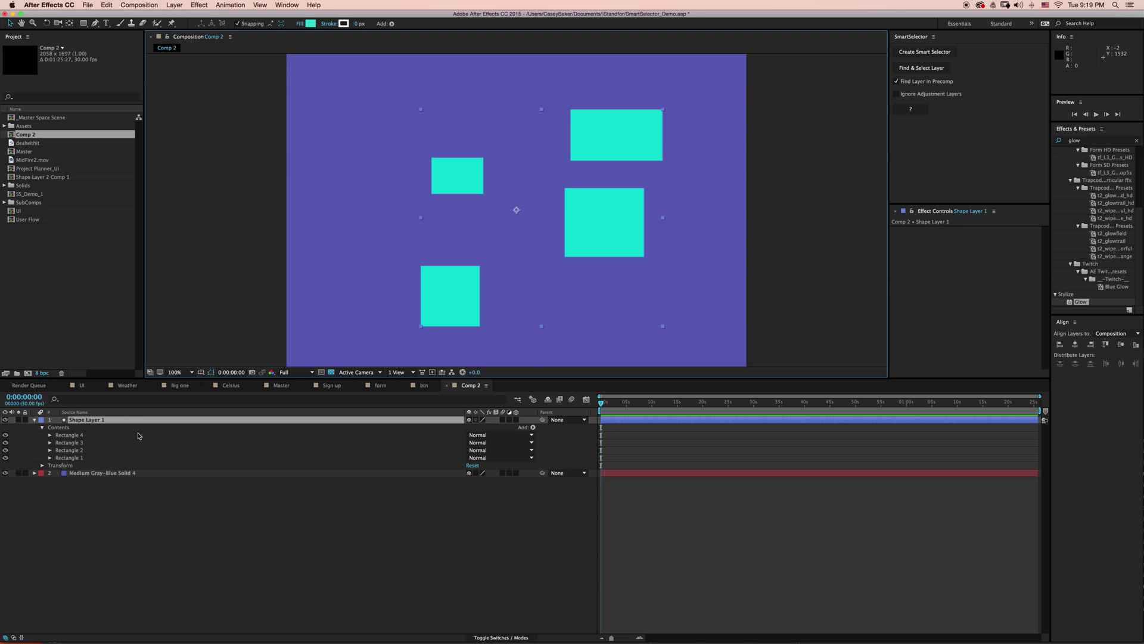
- Add a Smart Selector, point it at empty space between rectangles with precomp search off, and find the layer
click(938, 53)
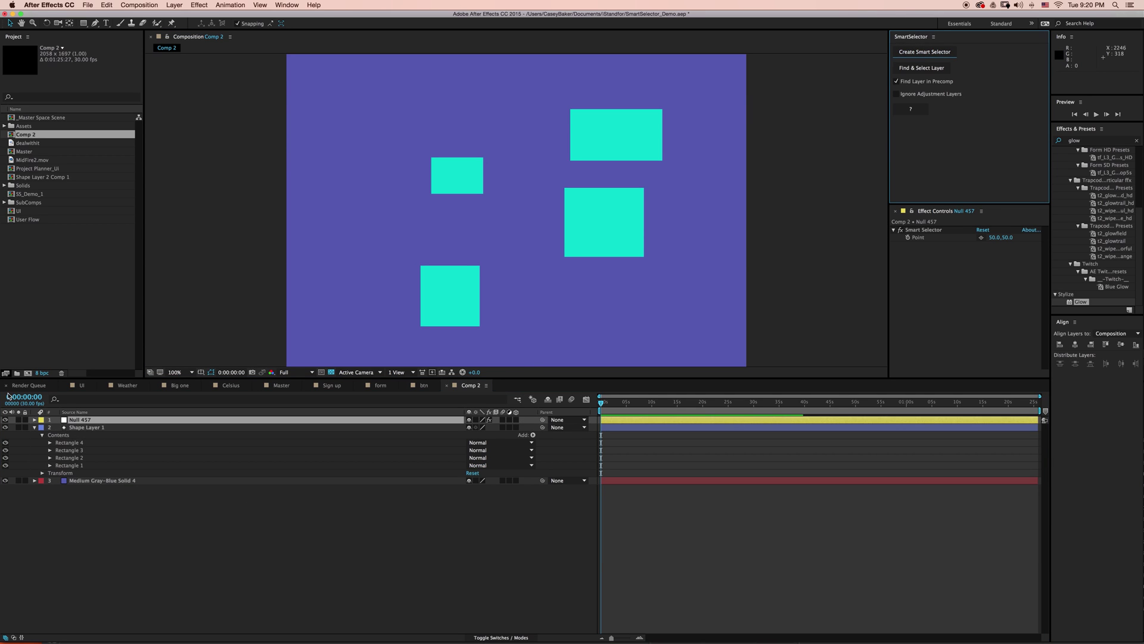
click(981, 237)
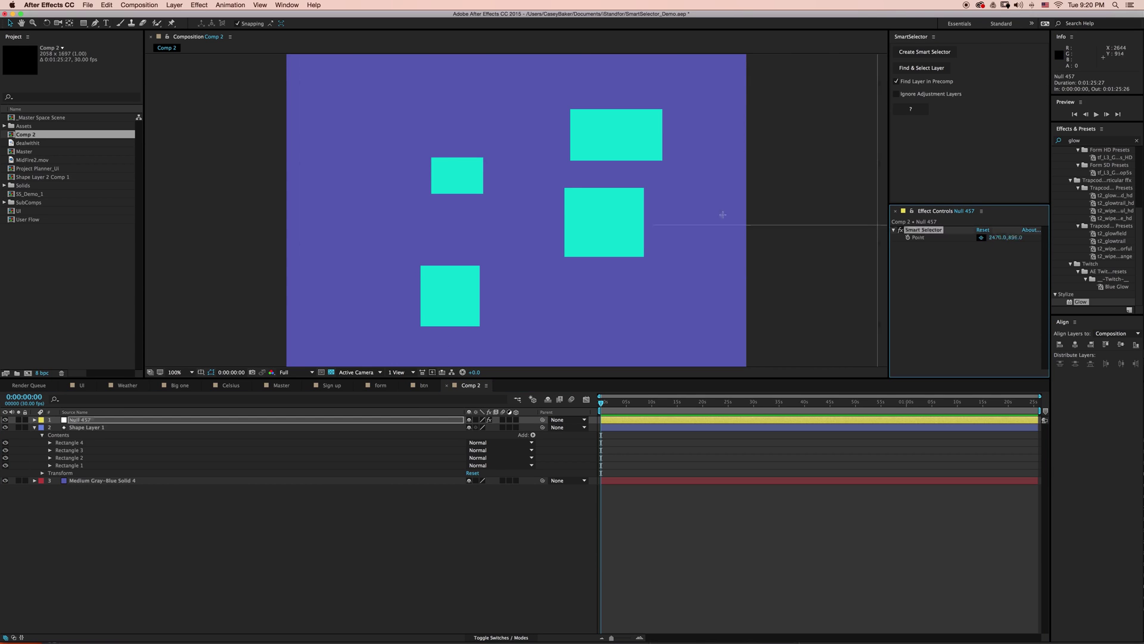
click(502, 203)
click(909, 83)
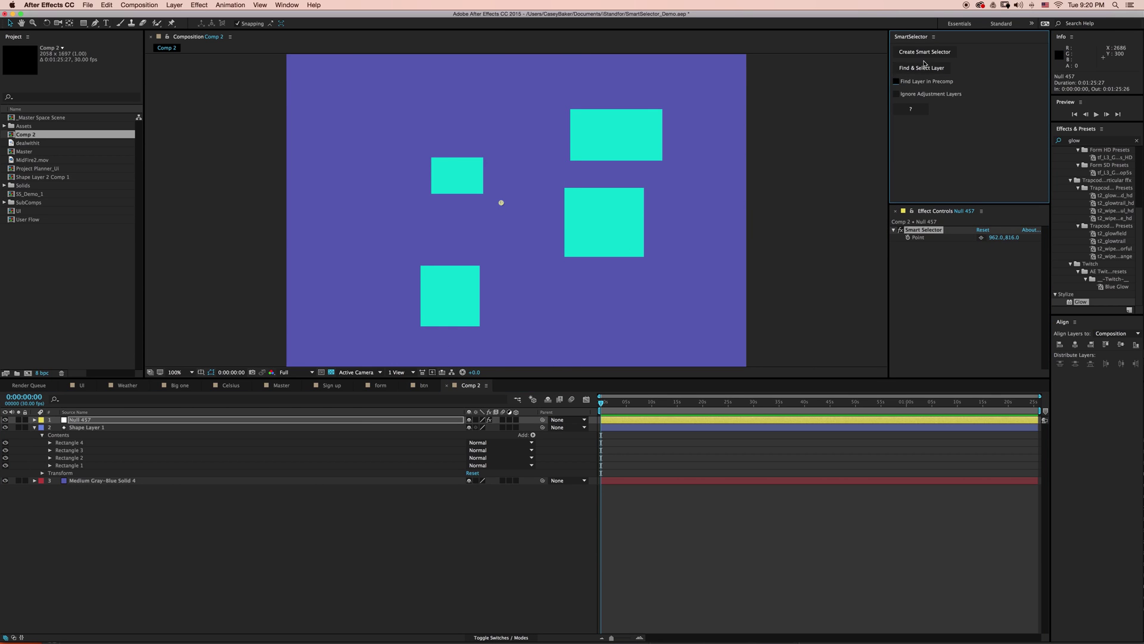
click(925, 66)
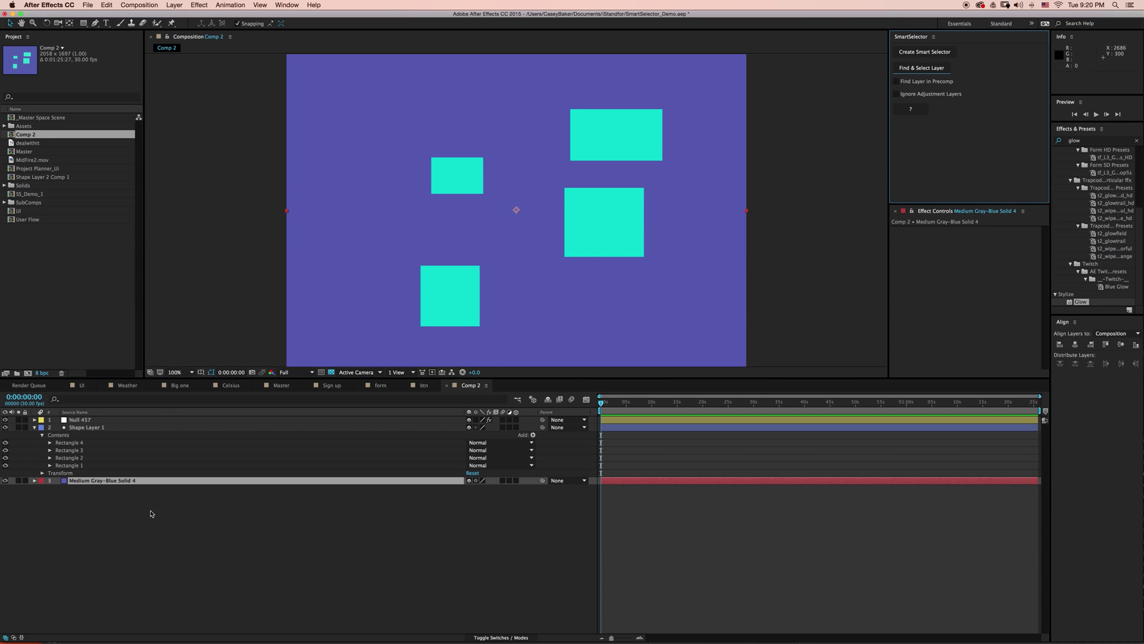
- Place the dealwithit sunglasses at the comp centre and keep the Smart Selector layer on top
click(167, 523)
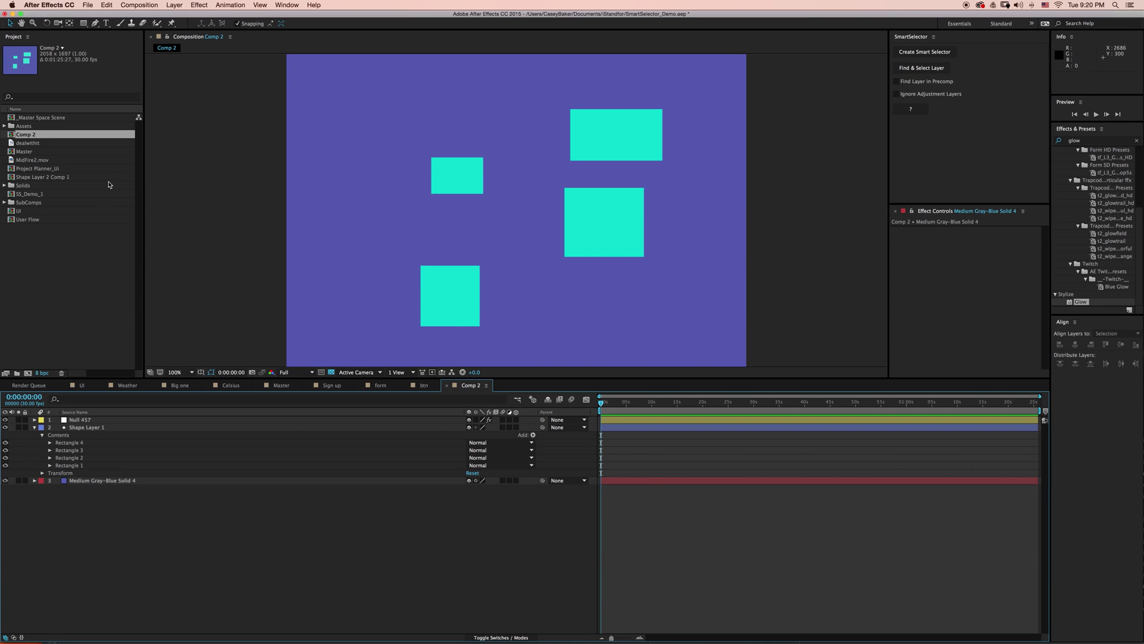
drag(28, 144, 518, 222)
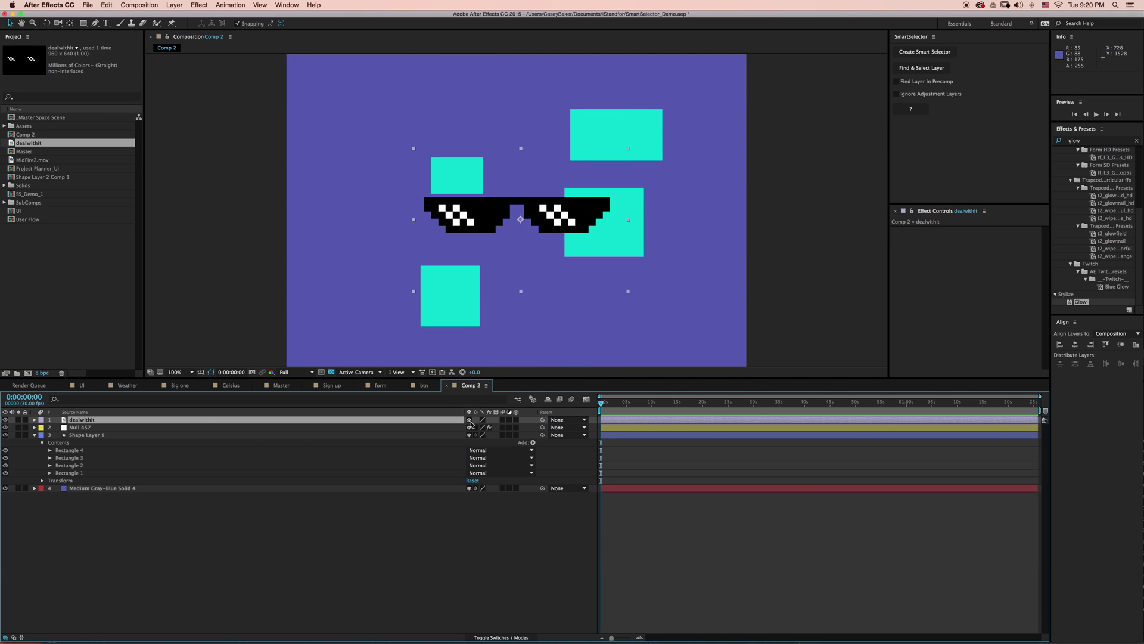
click(100, 427)
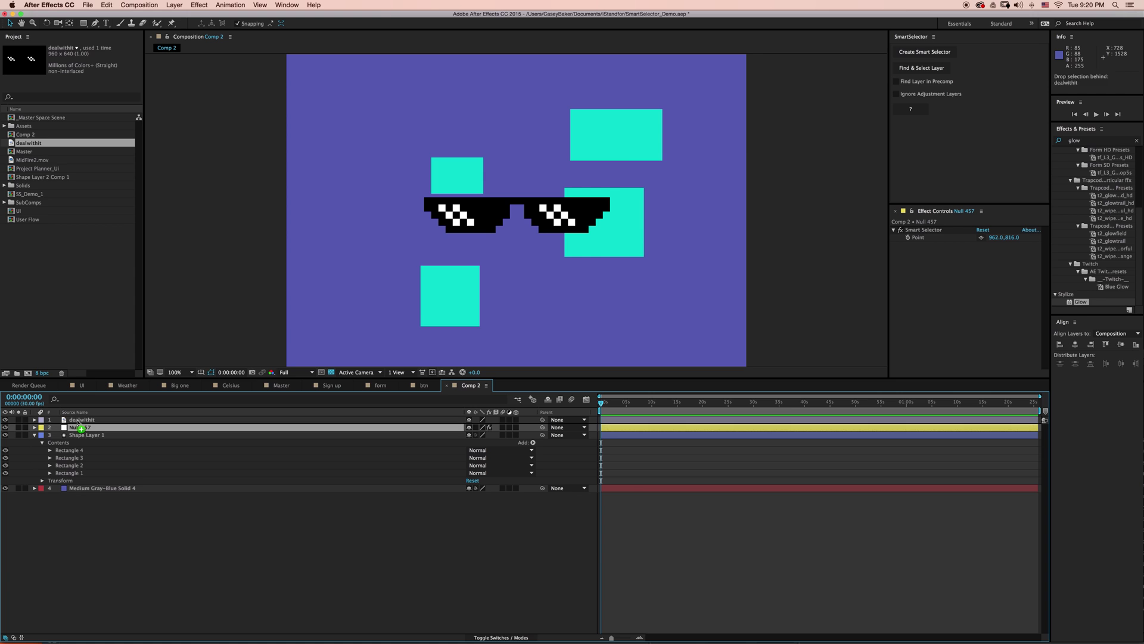
drag(82, 430, 82, 420)
click(182, 535)
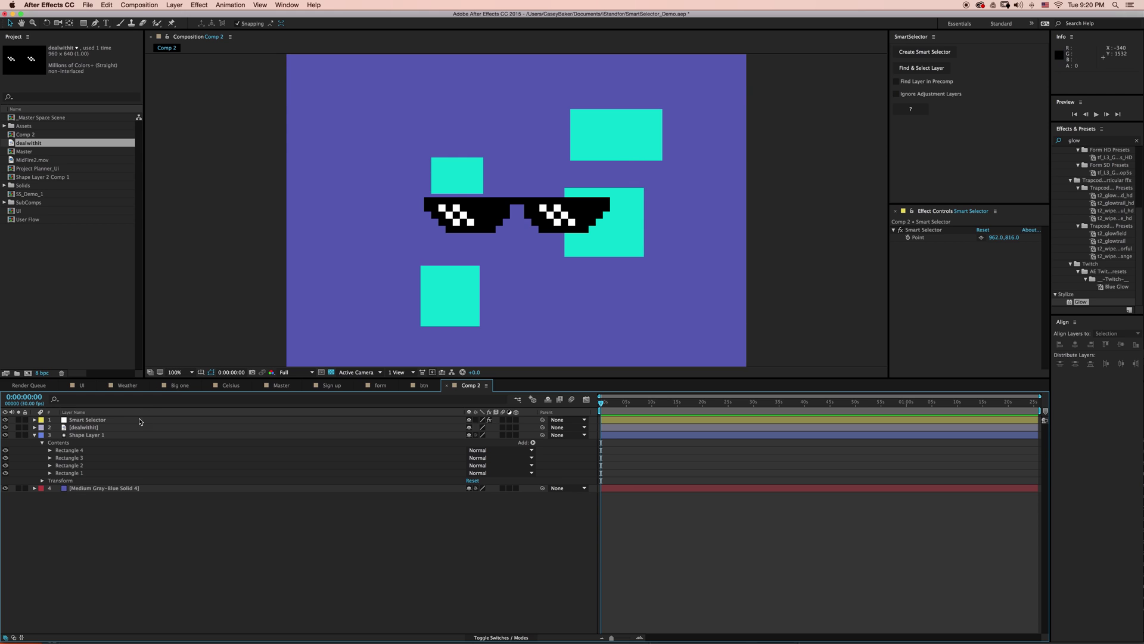
click(541, 166)
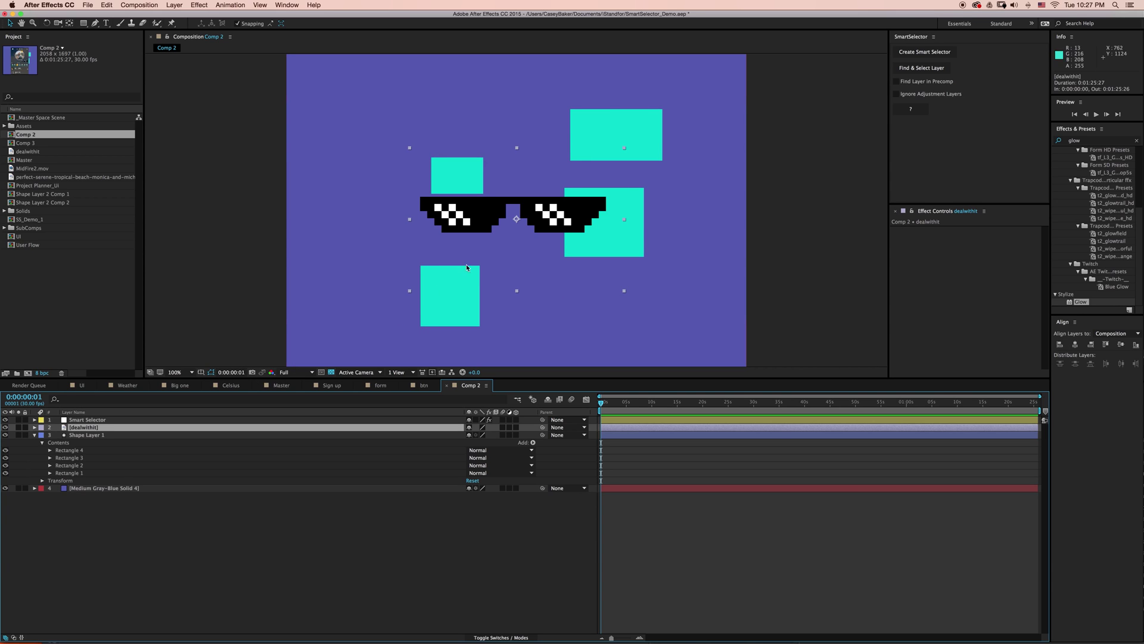
click(474, 186)
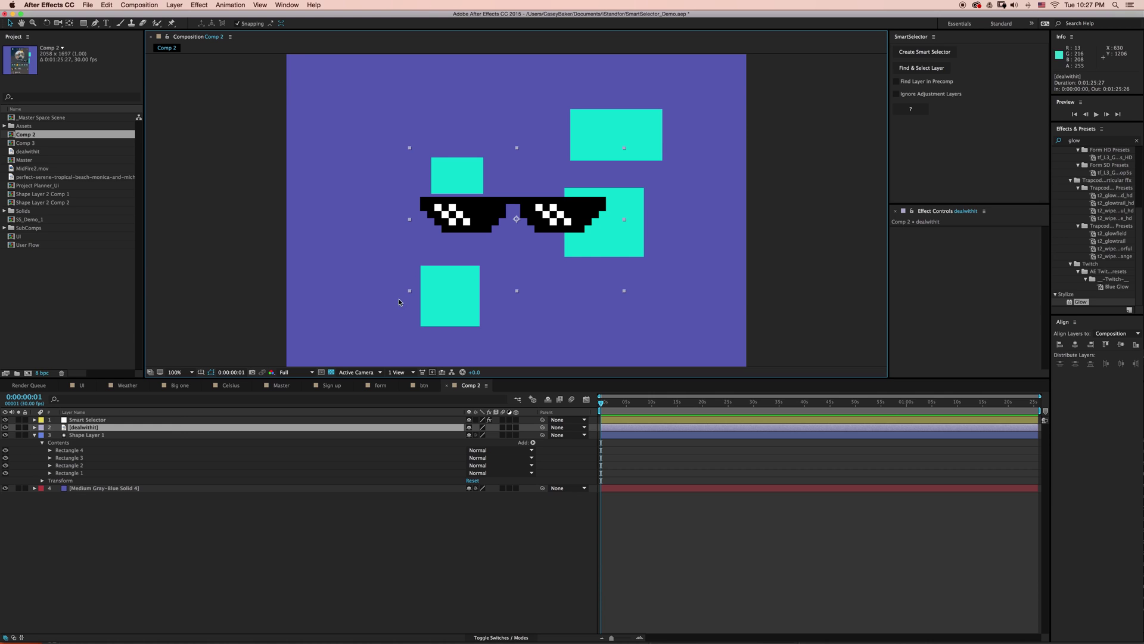
- Point the Smart Selector at the upper-left rectangle to select Shape Layer 1
click(176, 419)
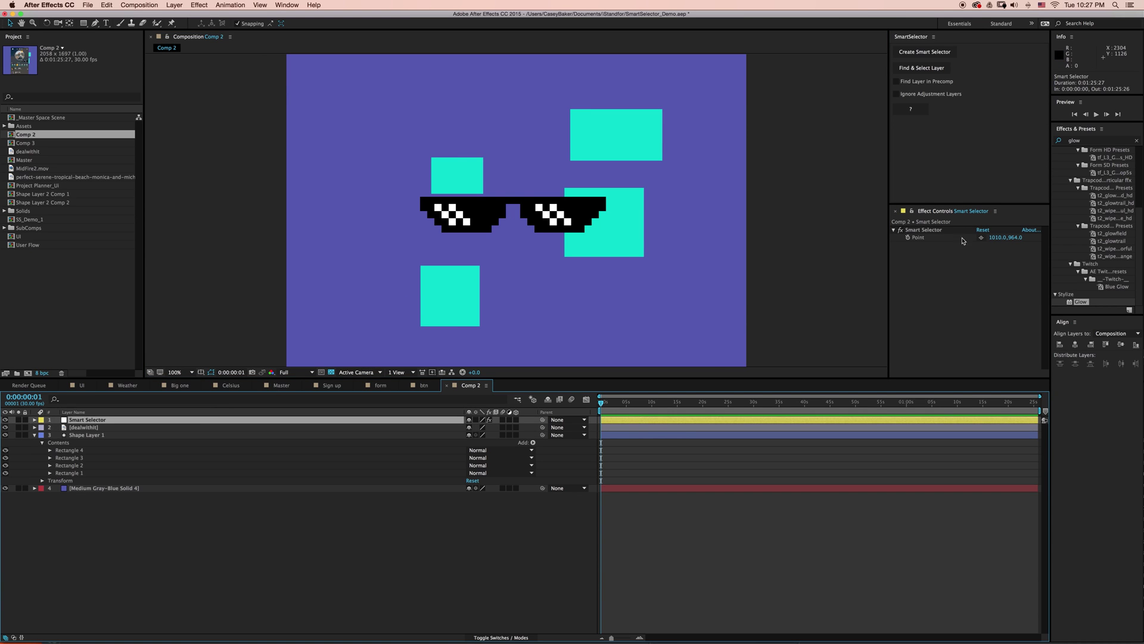
click(981, 238)
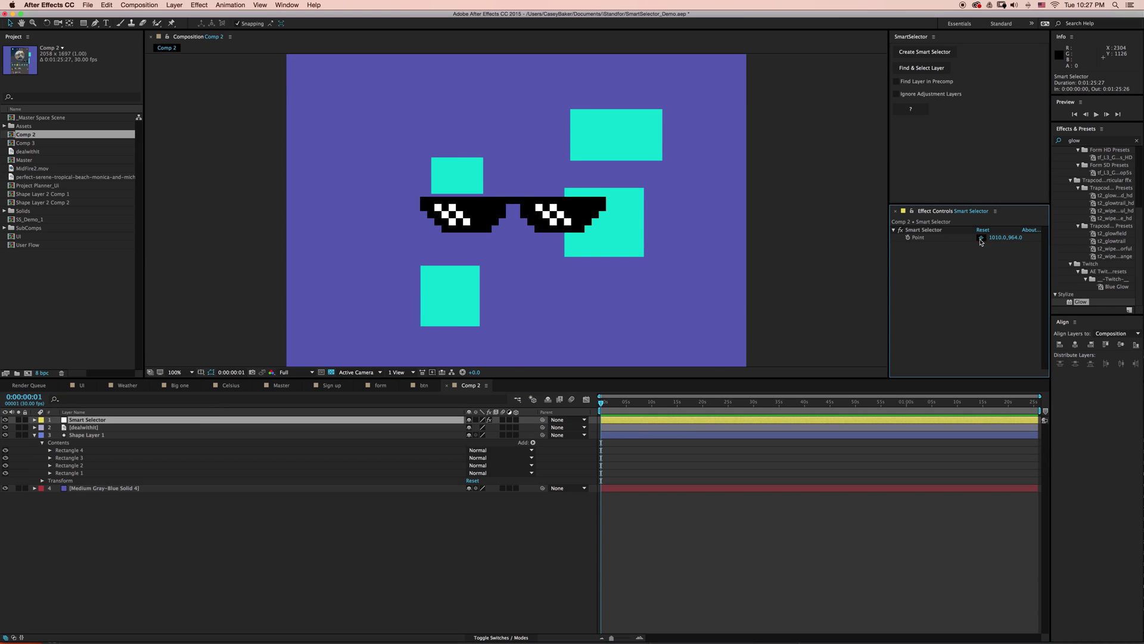
click(467, 177)
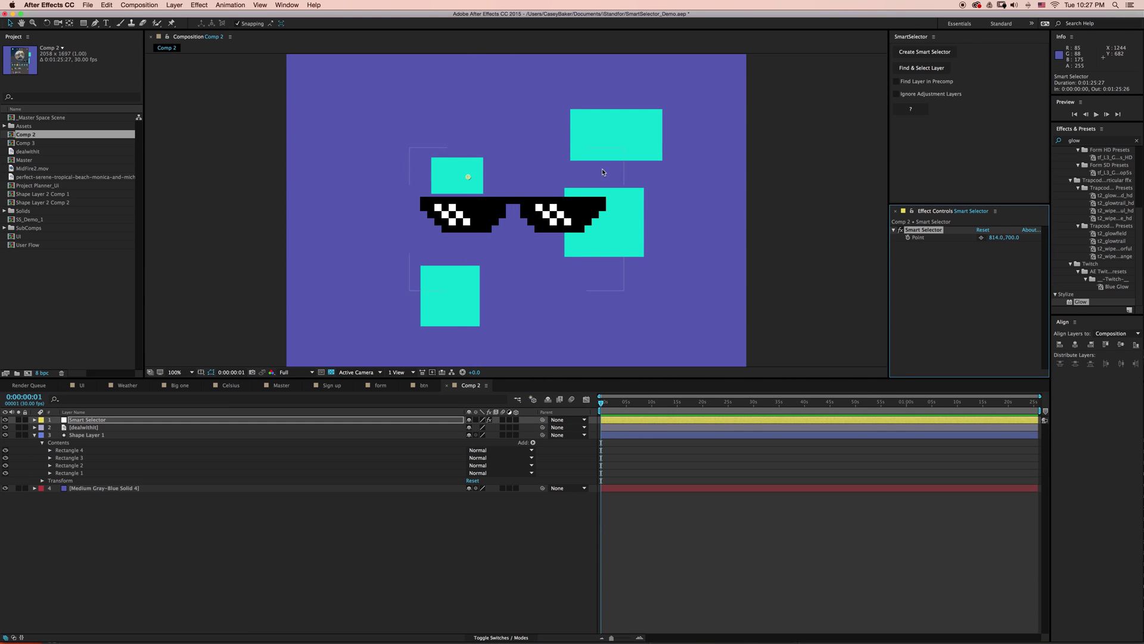
click(927, 69)
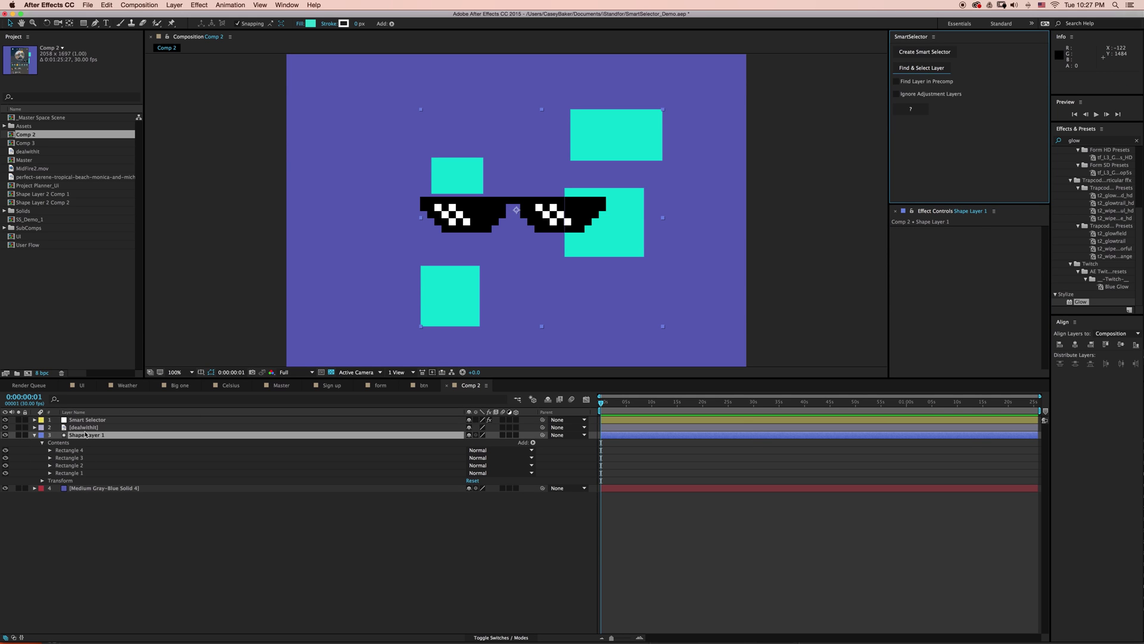
- Point it at the sunglasses' centre gap to select the purple solid through the transparency
click(90, 420)
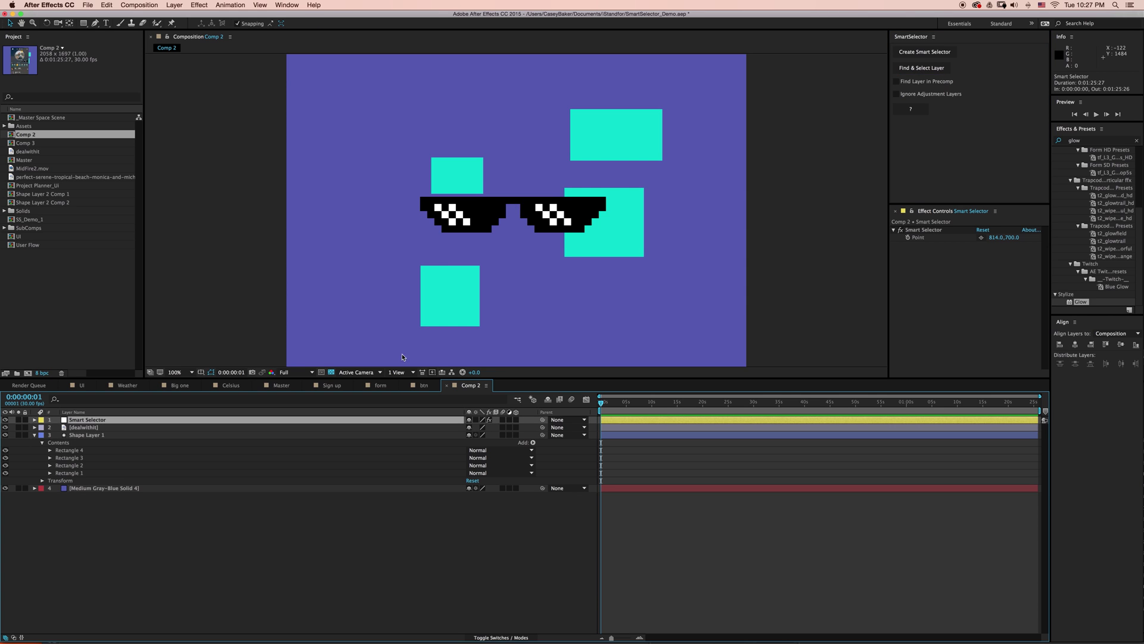
click(981, 237)
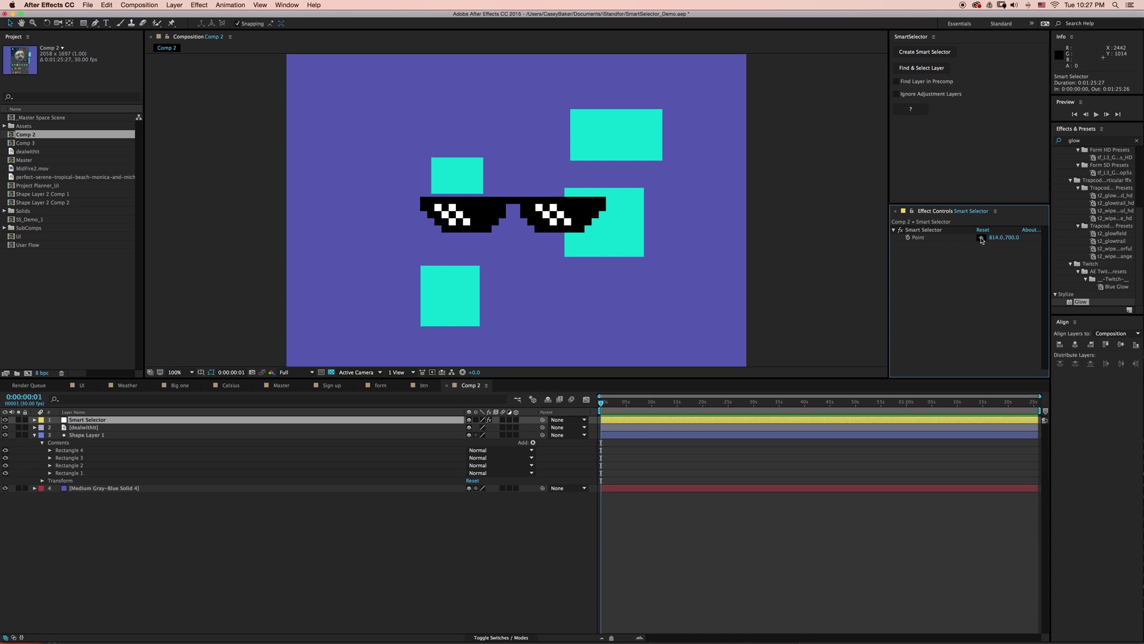
click(514, 227)
click(922, 68)
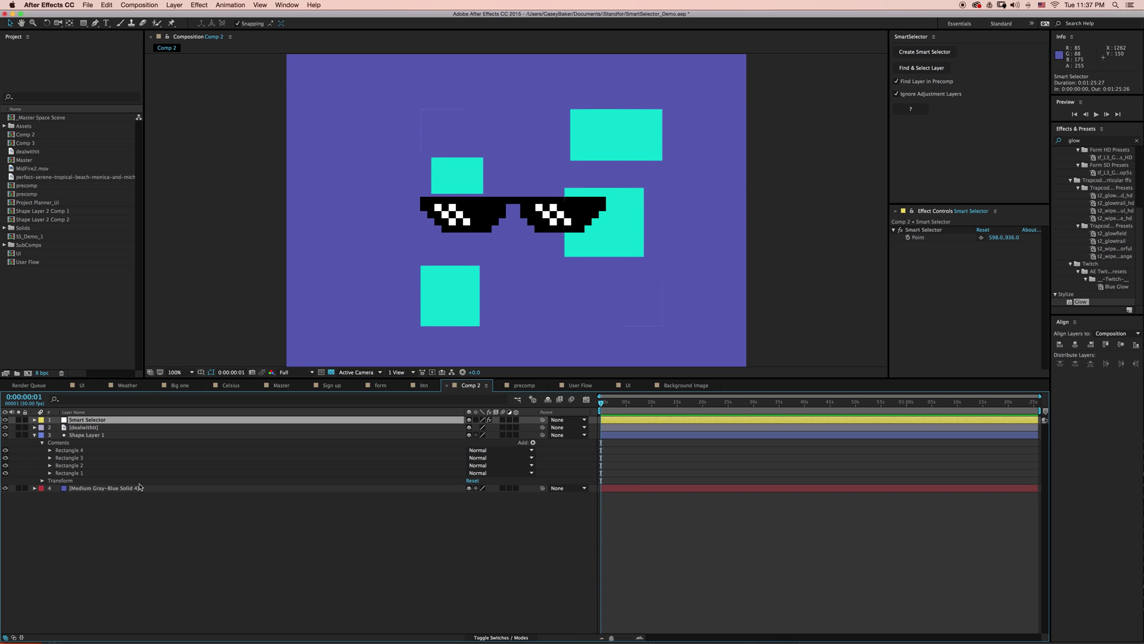
- Duplicate the cyan rectangles layer and give the copy a red fill
click(111, 436)
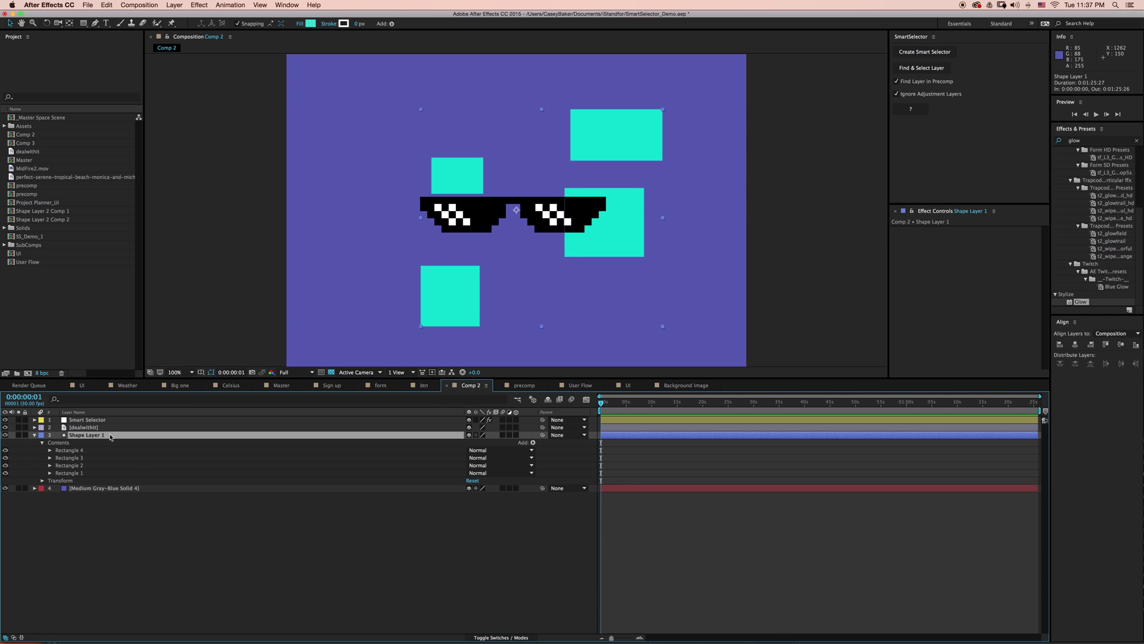
key(super+d)
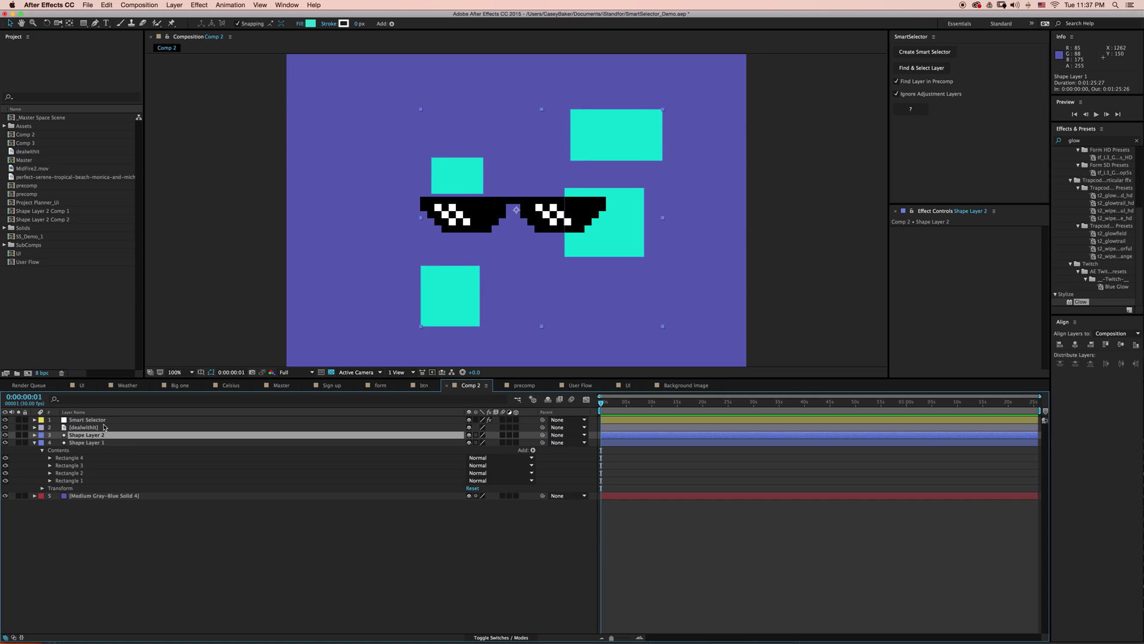
click(312, 25)
click(690, 177)
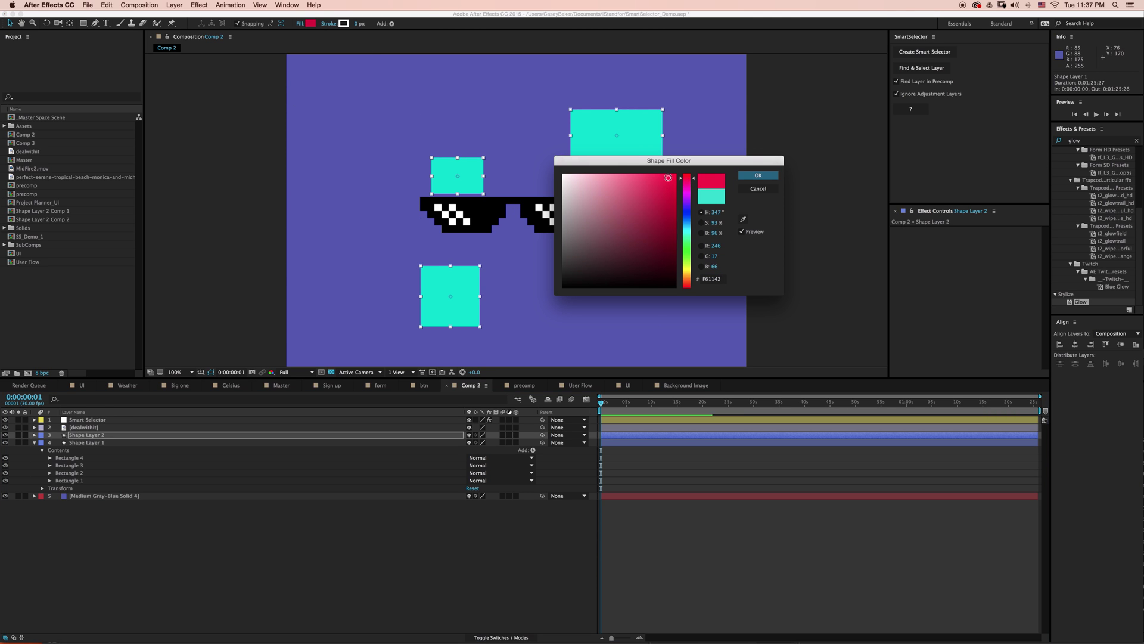
click(758, 175)
- Rotate the red Shape Layer 2 by 180°, shift it right, and start pre-composing it
click(417, 435)
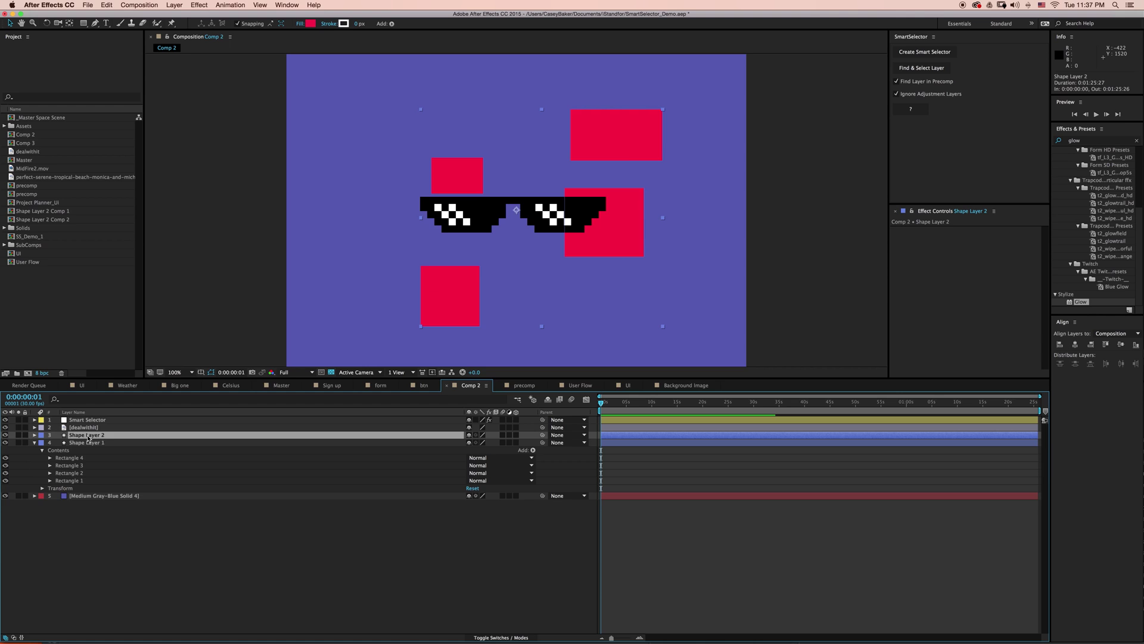
key(r)
click(480, 443)
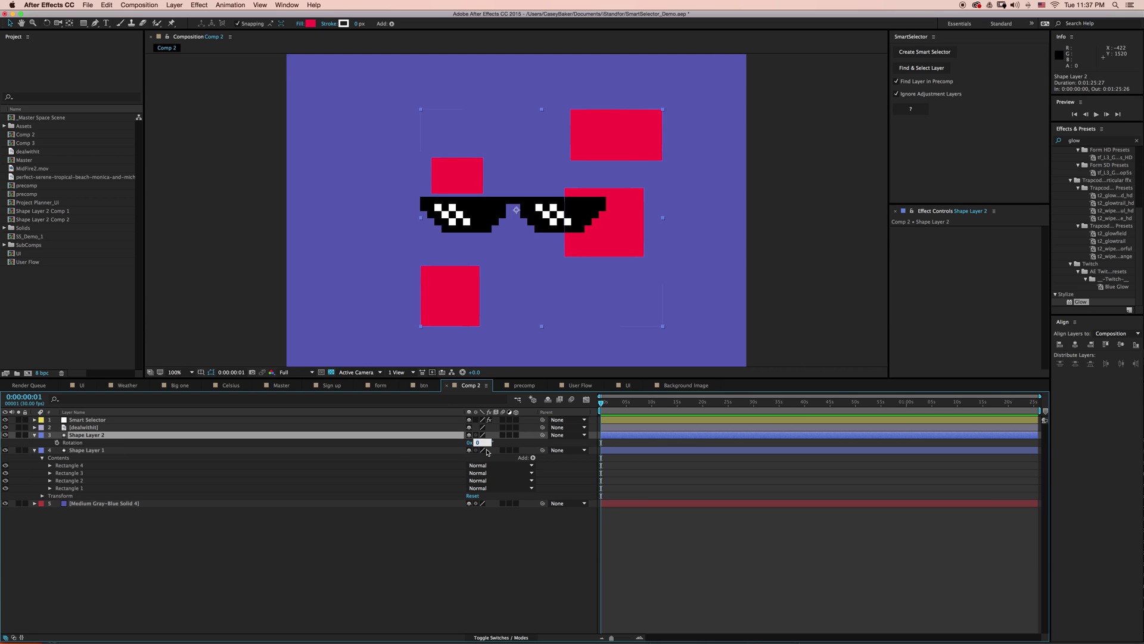
text(180)
key(Return)
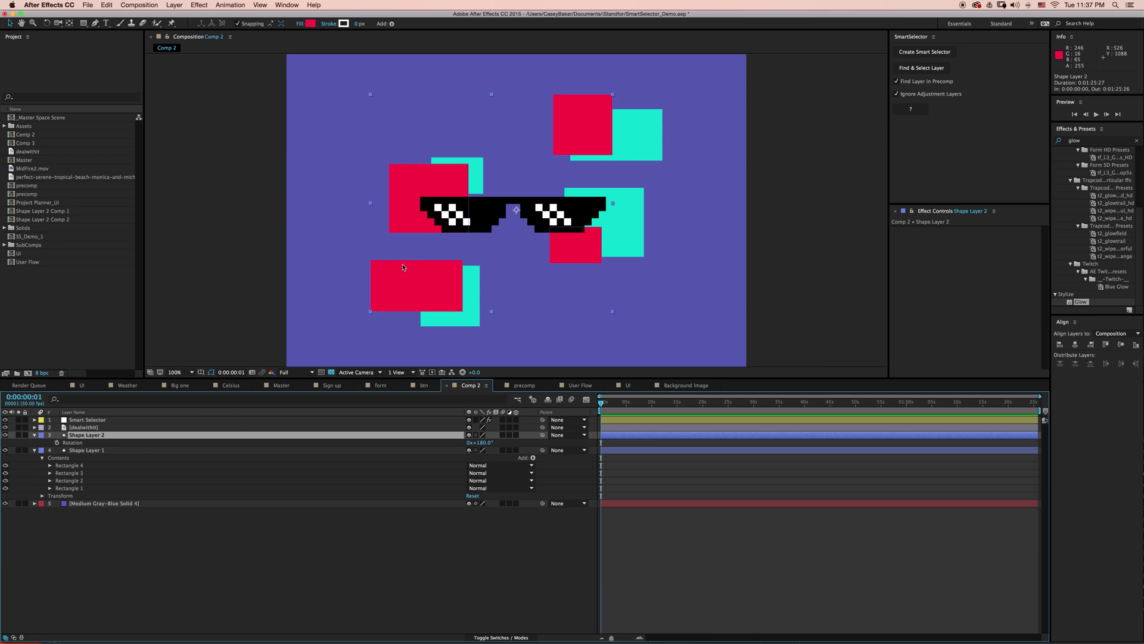
drag(414, 278, 494, 283)
key(Return)
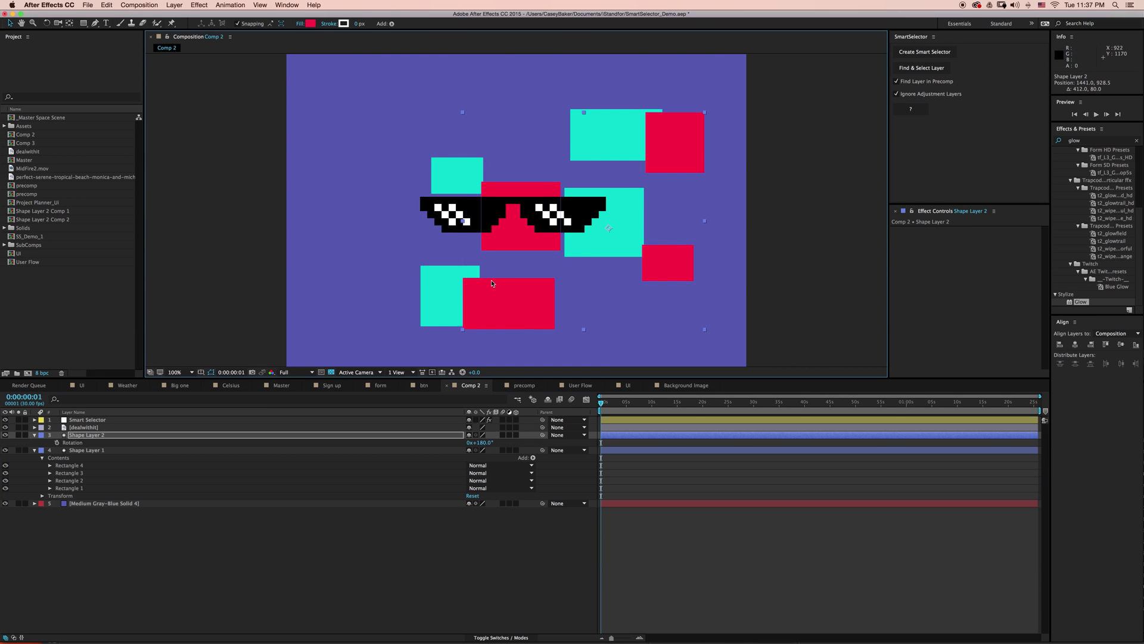
click(125, 435)
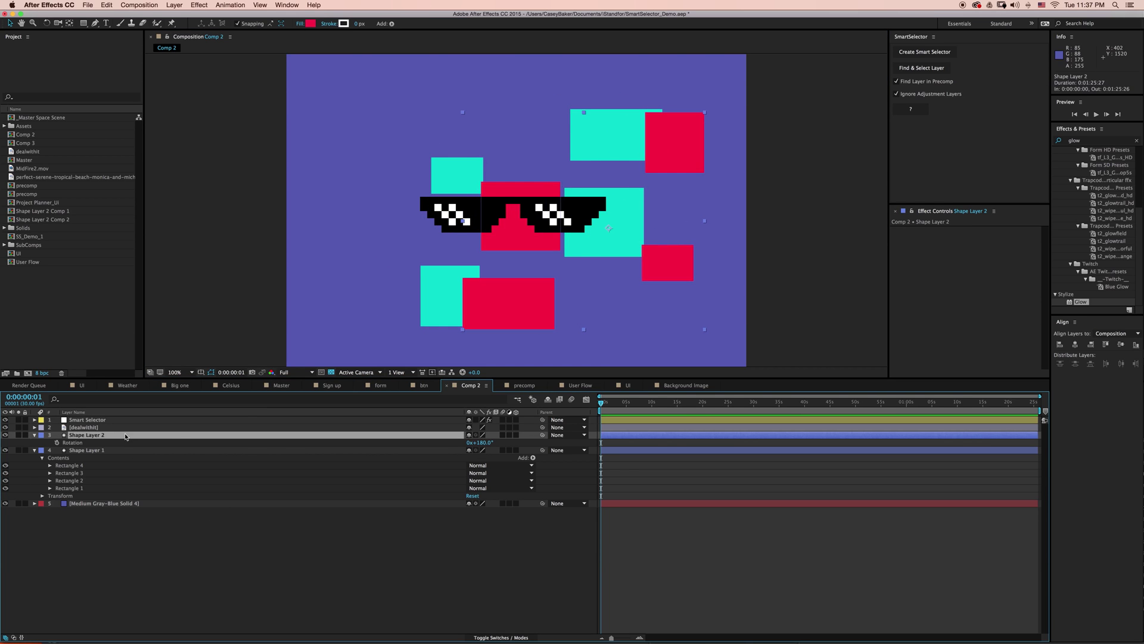
key(super+shift+c)
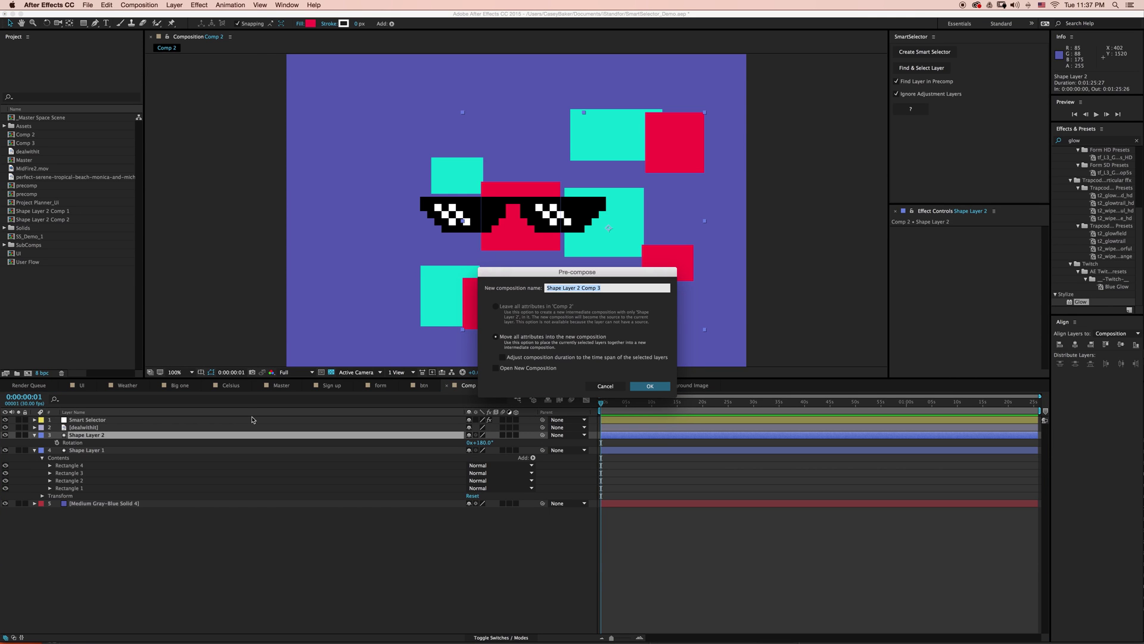
- Name the pre-comp precomp_sstest and place it beneath the cyan Shape Layer 1
text(precomp)
key(Return)
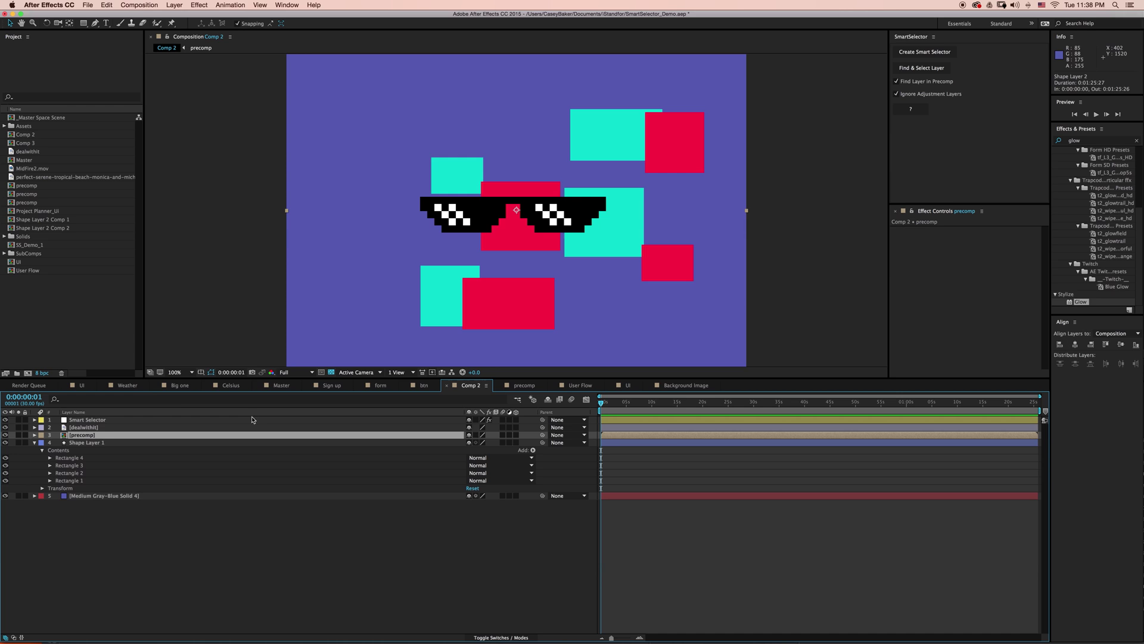
drag(98, 438, 60, 490)
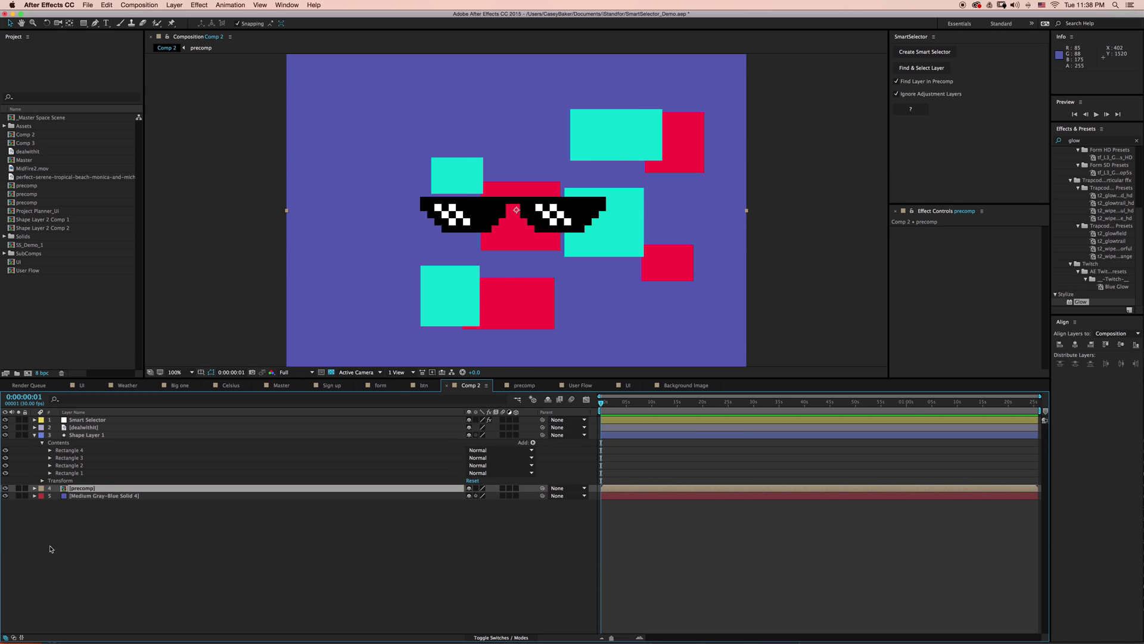
click(79, 544)
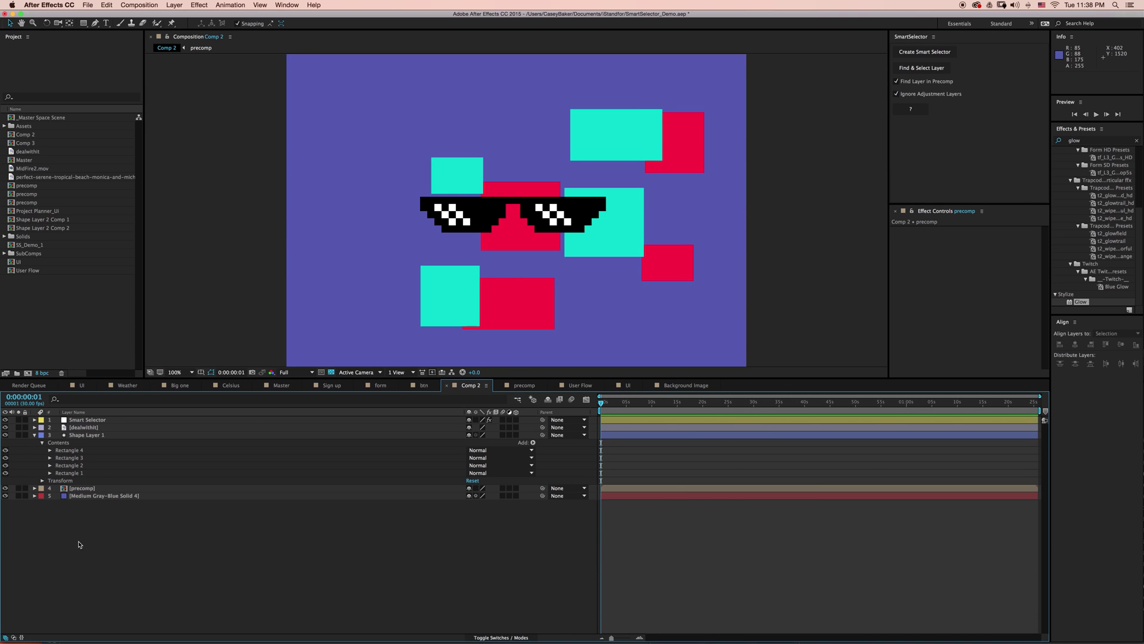
- Aim the Smart Selector at the red shape between the lenses, precomp search and adjustment skipping off, and find it
click(107, 420)
click(982, 237)
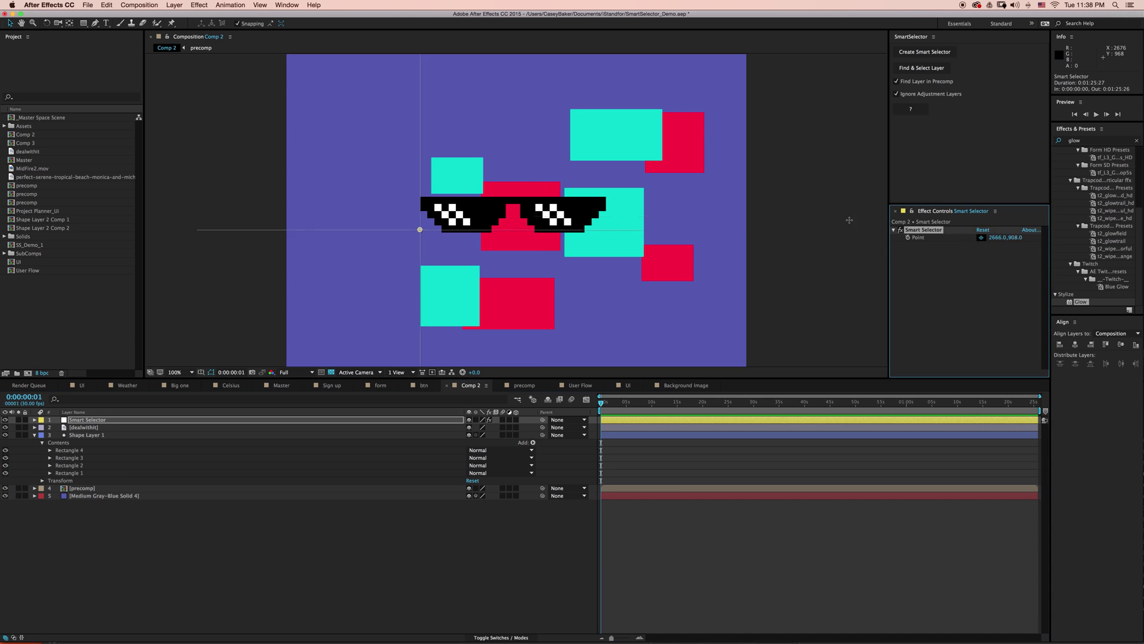
click(516, 231)
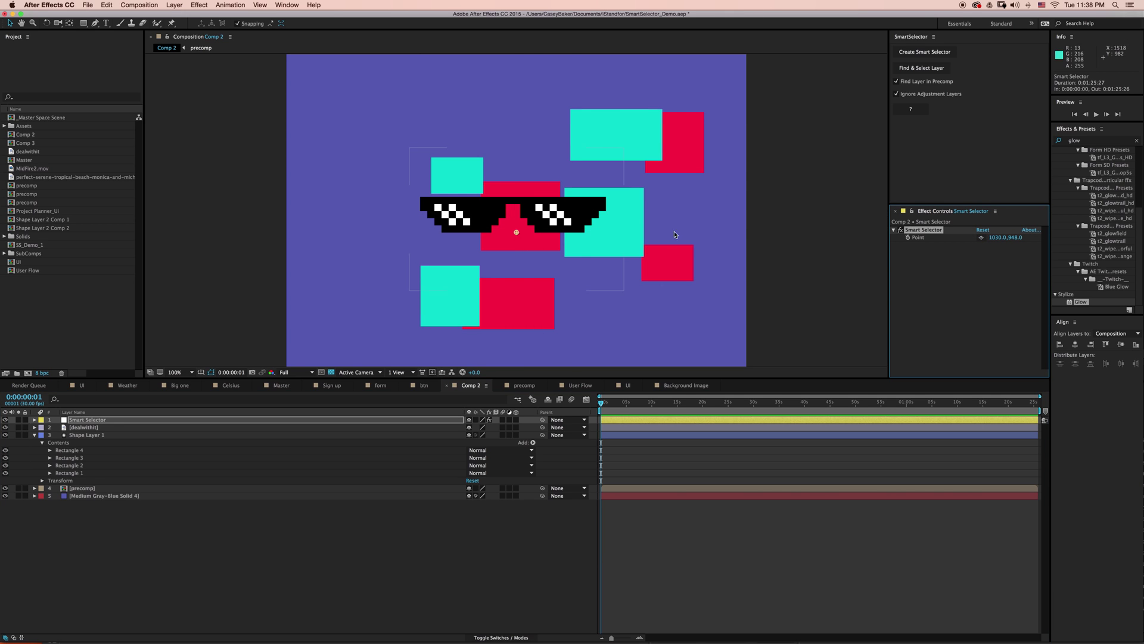
click(896, 81)
click(897, 94)
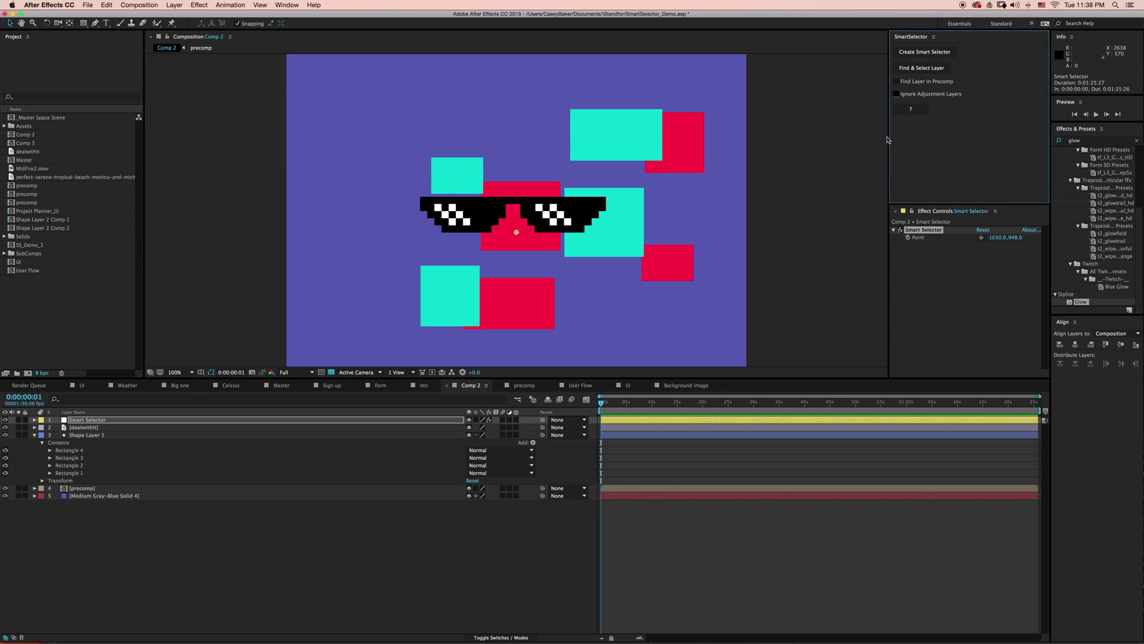
click(898, 69)
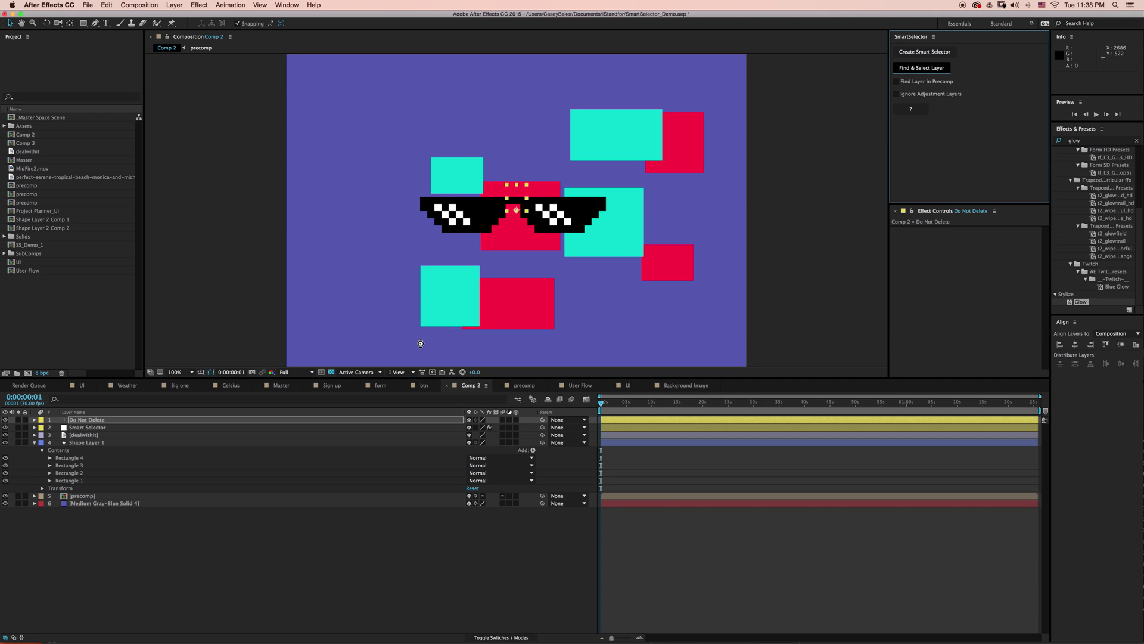
- Re-enable precomp search to find the inner red layer, then return to Comp 2
click(419, 343)
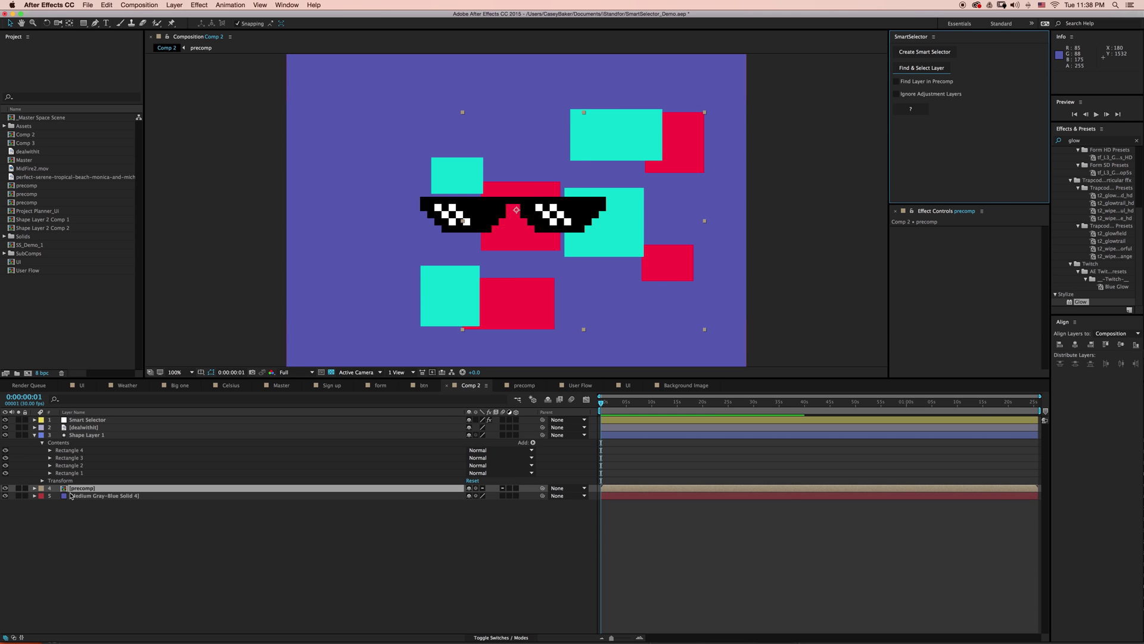
click(897, 82)
click(921, 68)
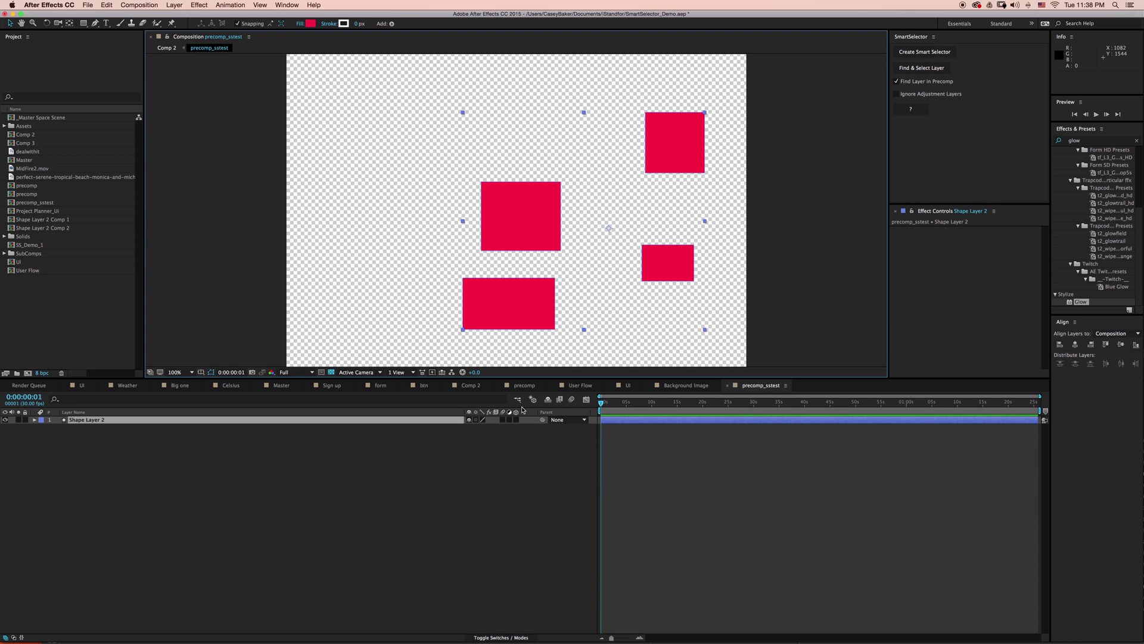
click(471, 385)
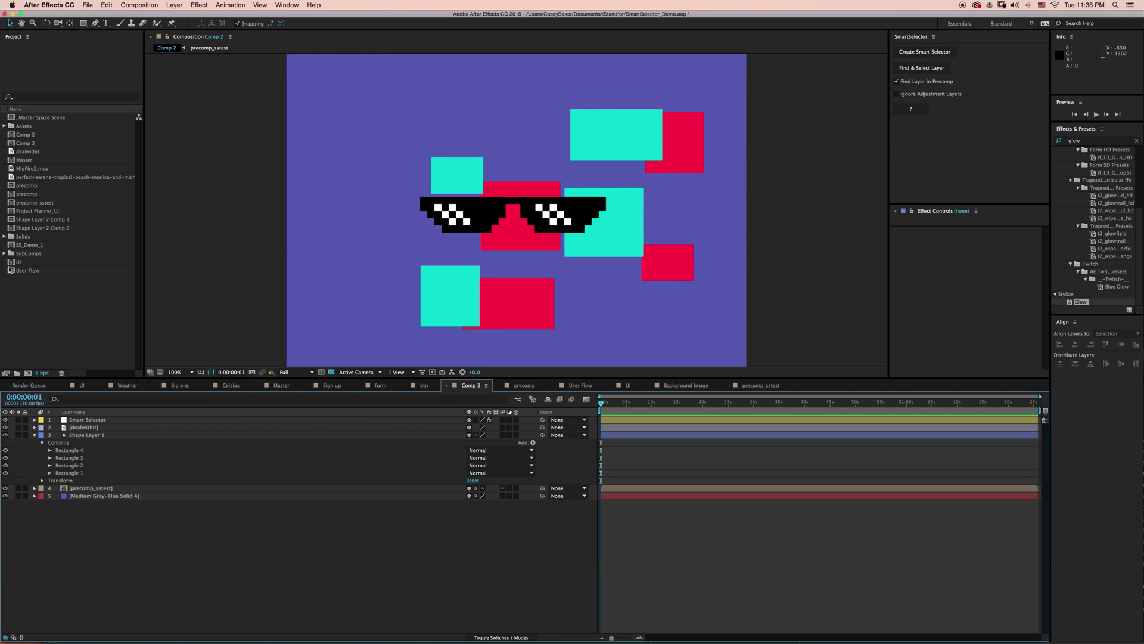
- Add the User Flow comp to Comp 2 and shrink it to 34% scale
drag(16, 271, 97, 471)
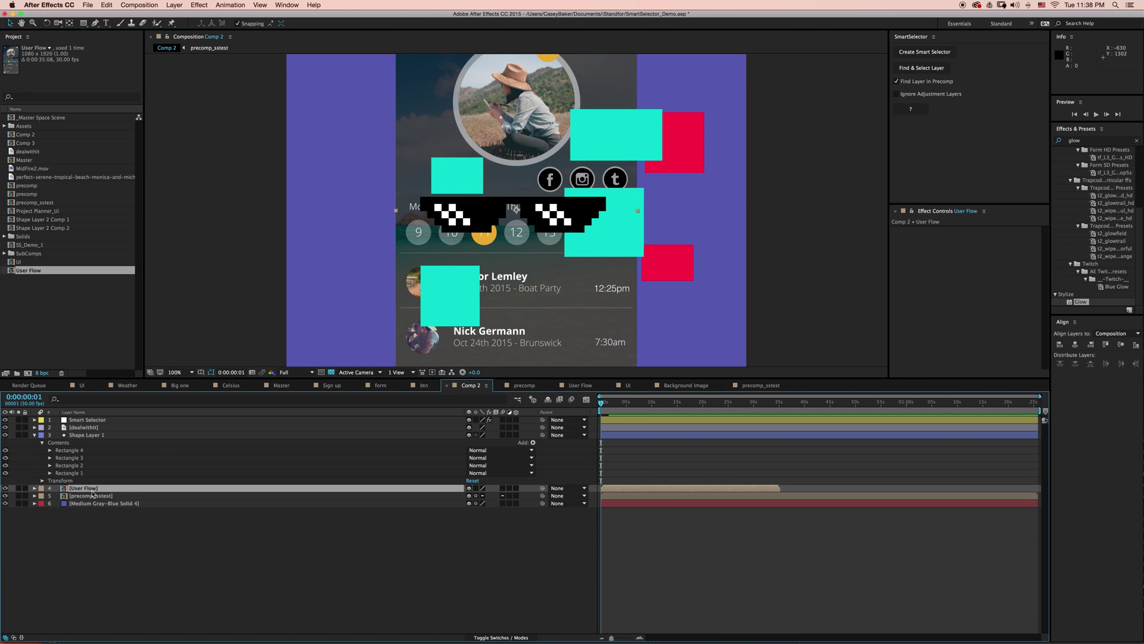
key(s)
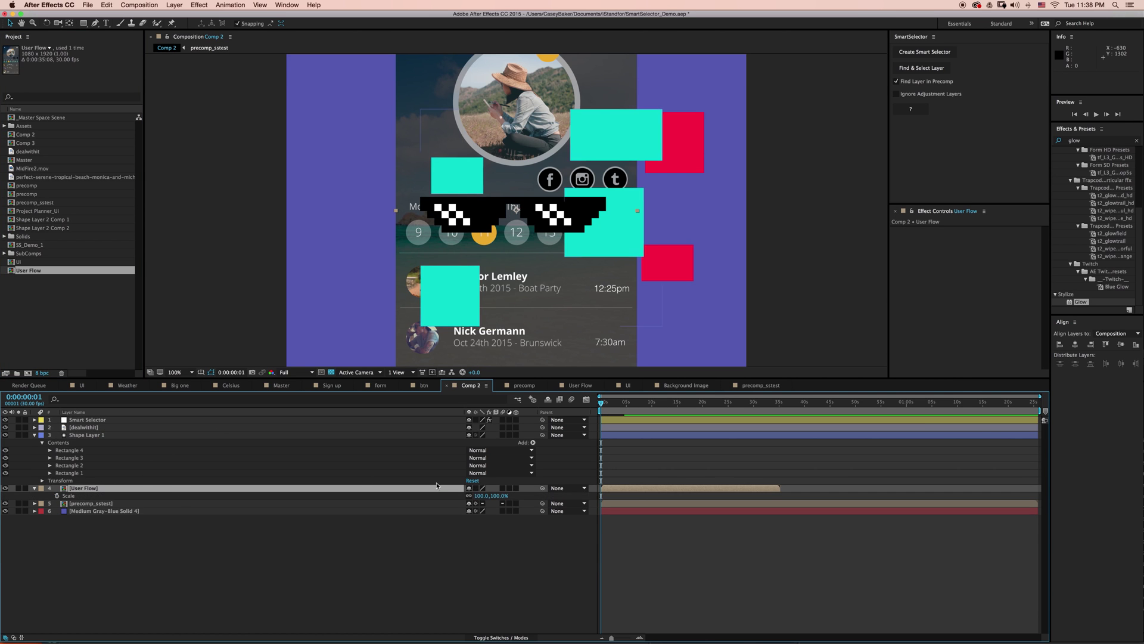
mouse_move(489, 495)
mouse_down()
mouse_move(457, 498)
mouse_move(477, 497)
mouse_up()
- Move User Flow to the composition centre, behind the dealwithit sunglasses
drag(533, 249, 505, 304)
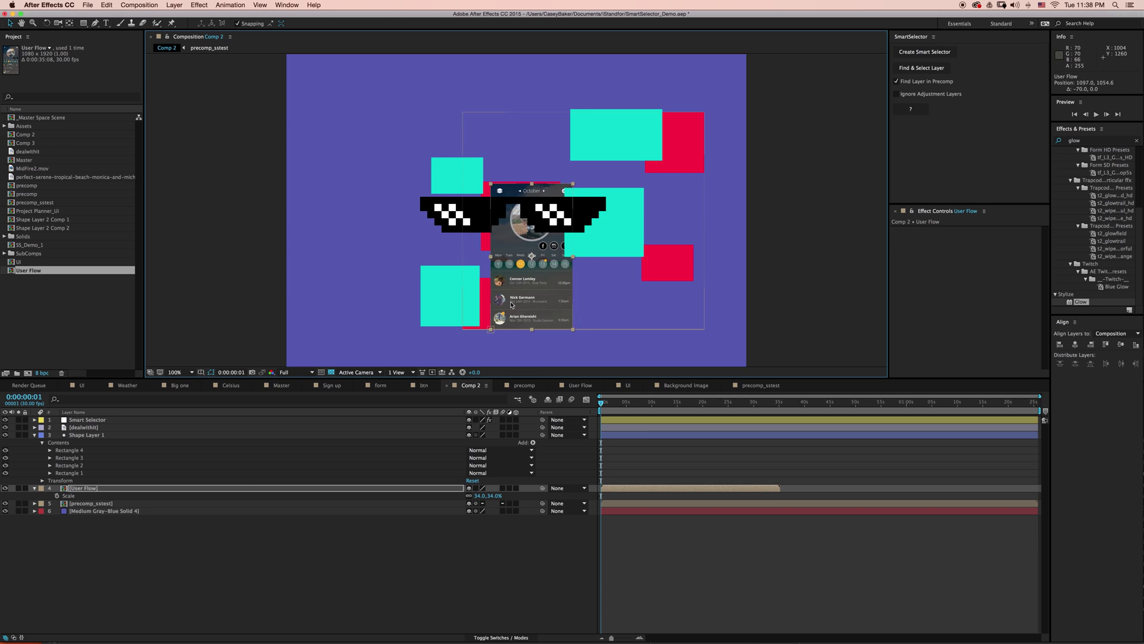
click(239, 549)
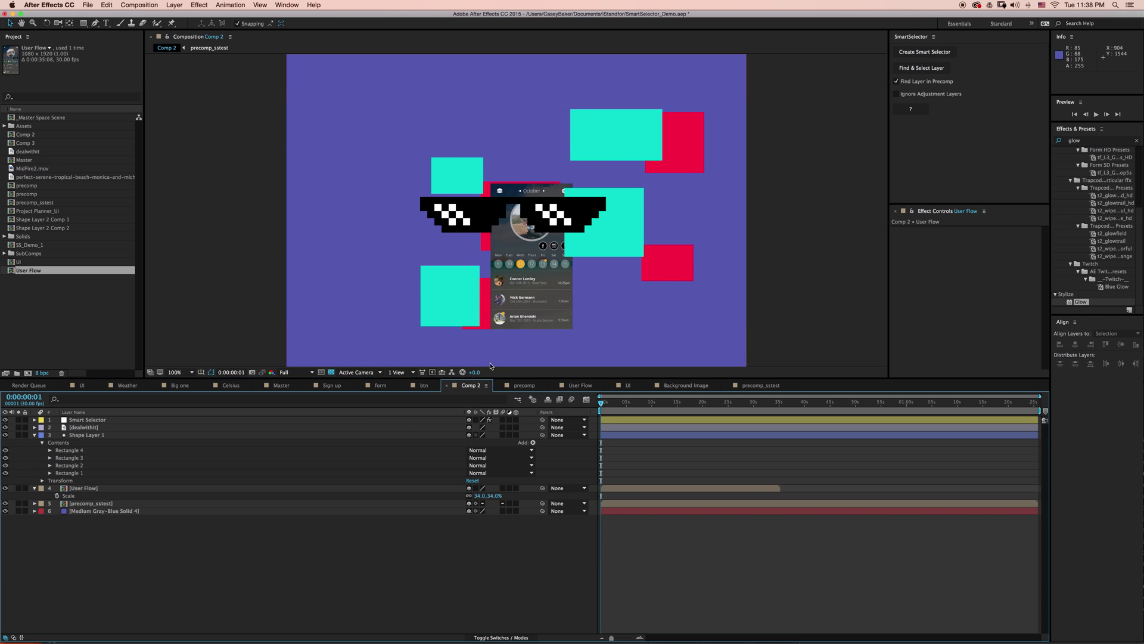
click(463, 189)
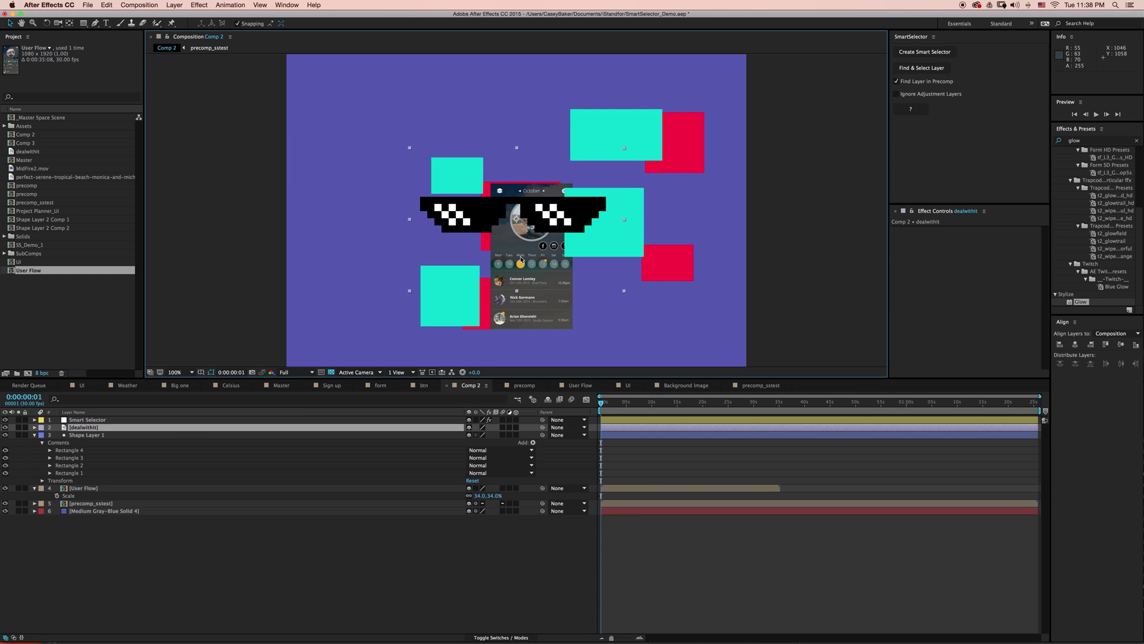
click(179, 491)
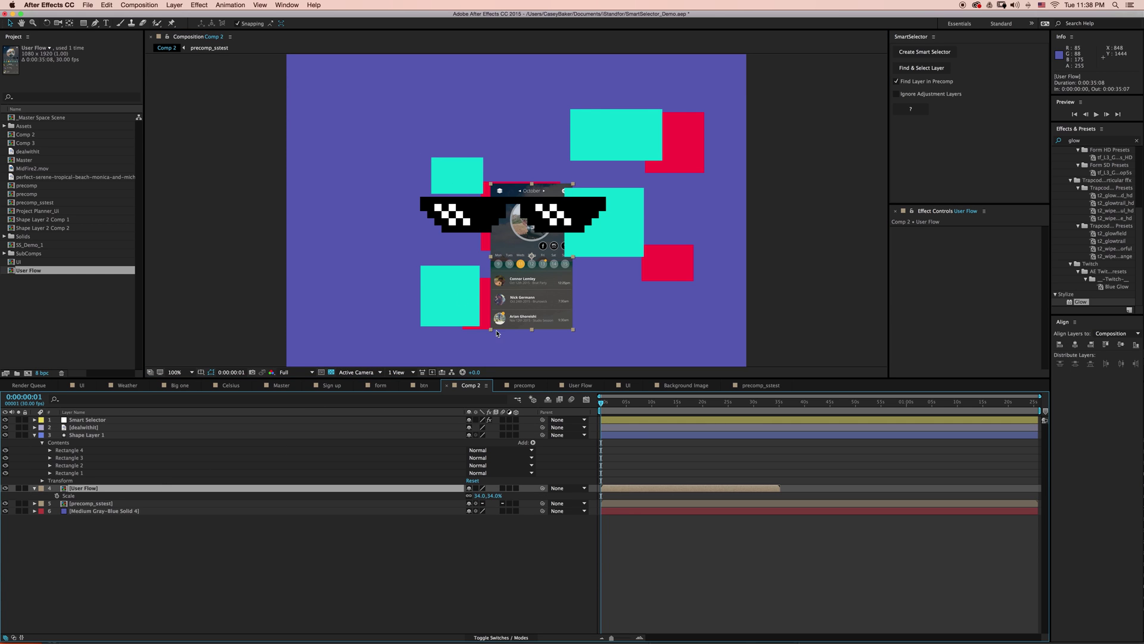
click(229, 525)
- Set the Smart Selector point on the User Flow phone and find the beach photo in Background Image
click(149, 420)
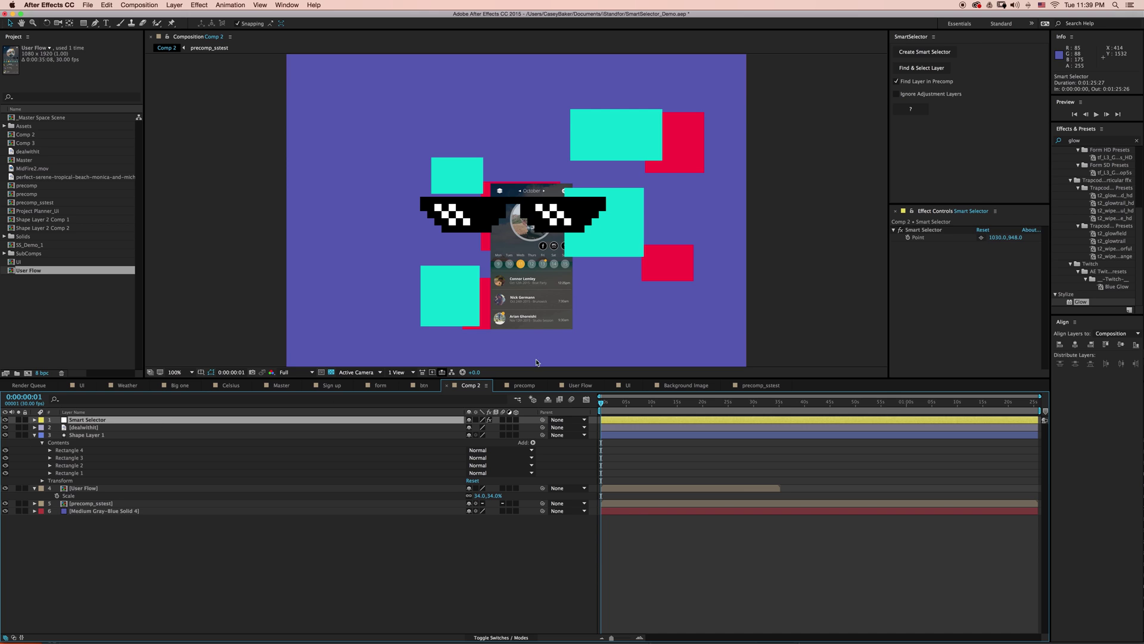
click(982, 238)
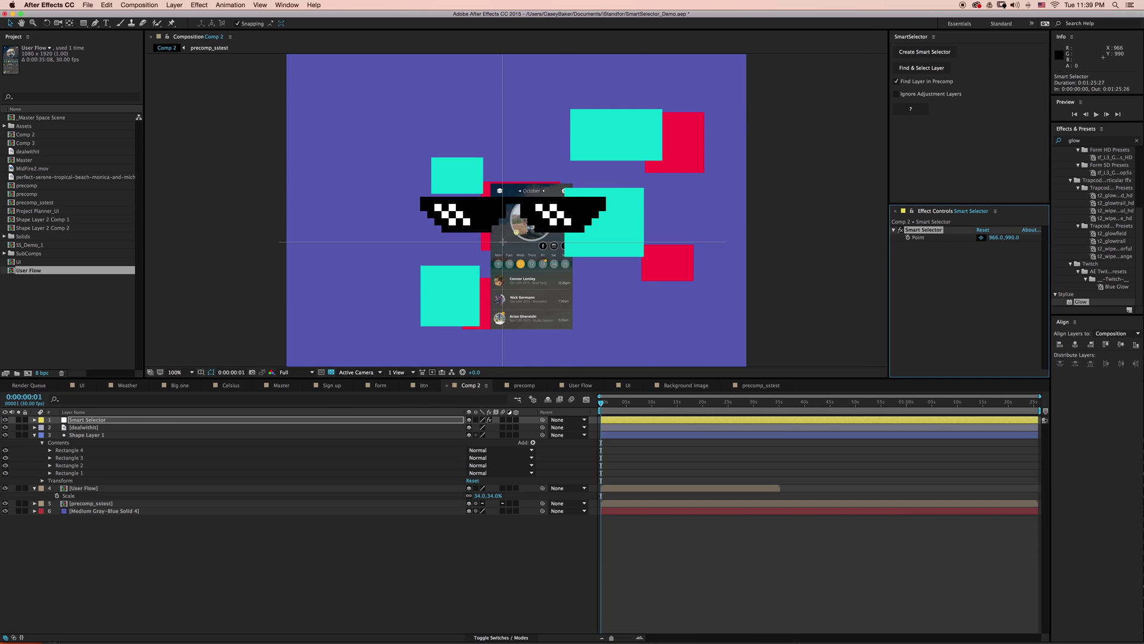
click(504, 243)
click(922, 67)
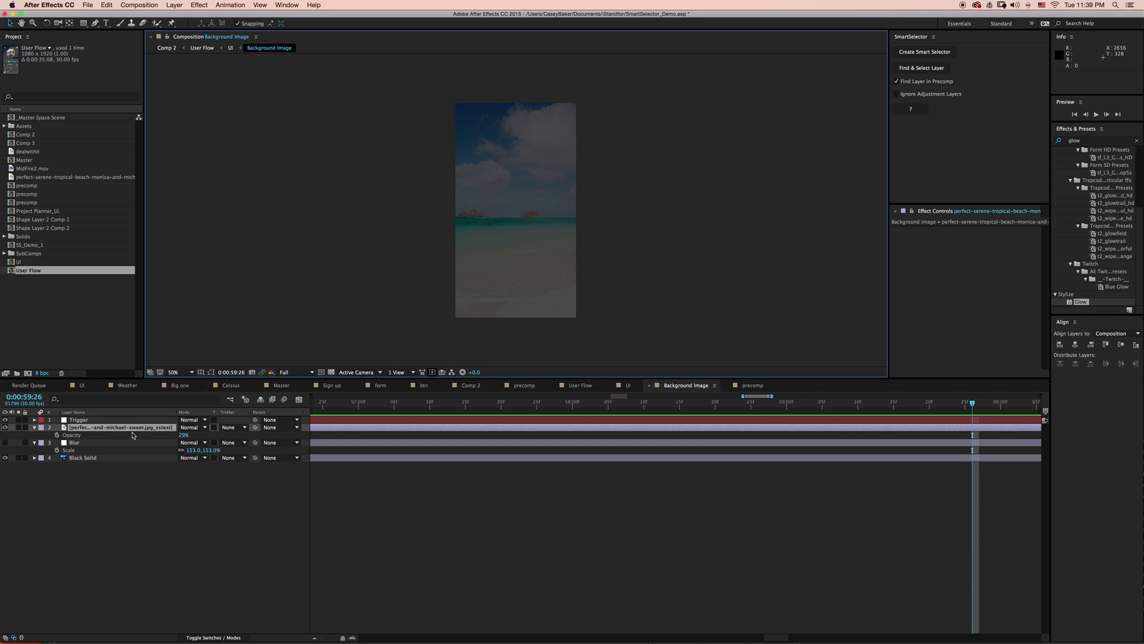
- Move the Blur layer above the beach image, turn it on and raise Blurriness to 39.3
click(129, 428)
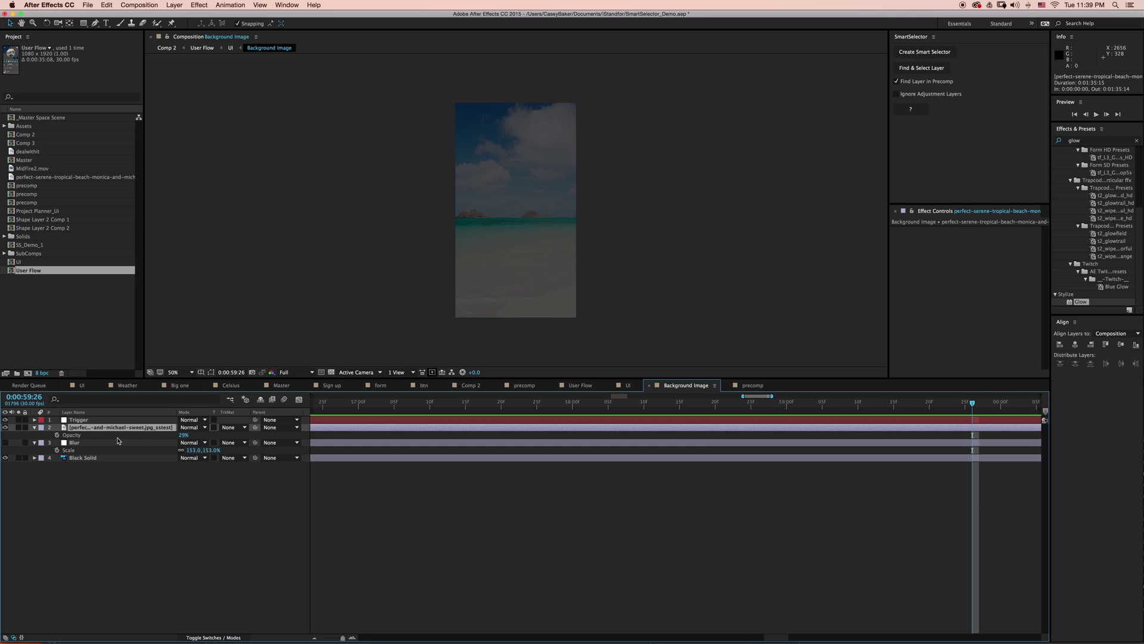
click(96, 443)
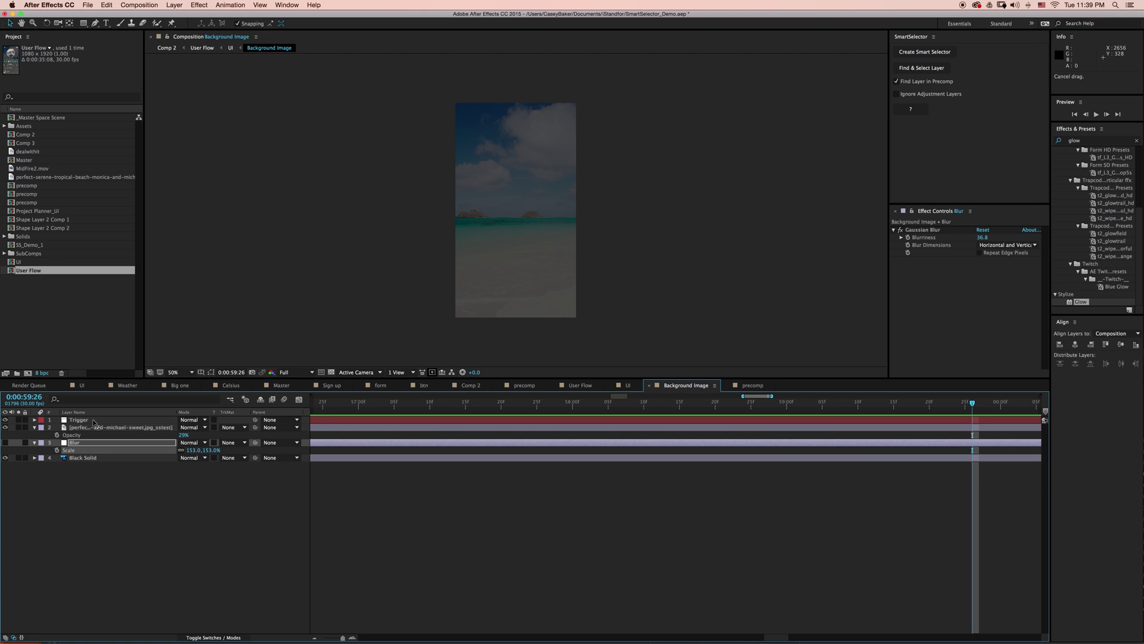
drag(76, 441, 67, 430)
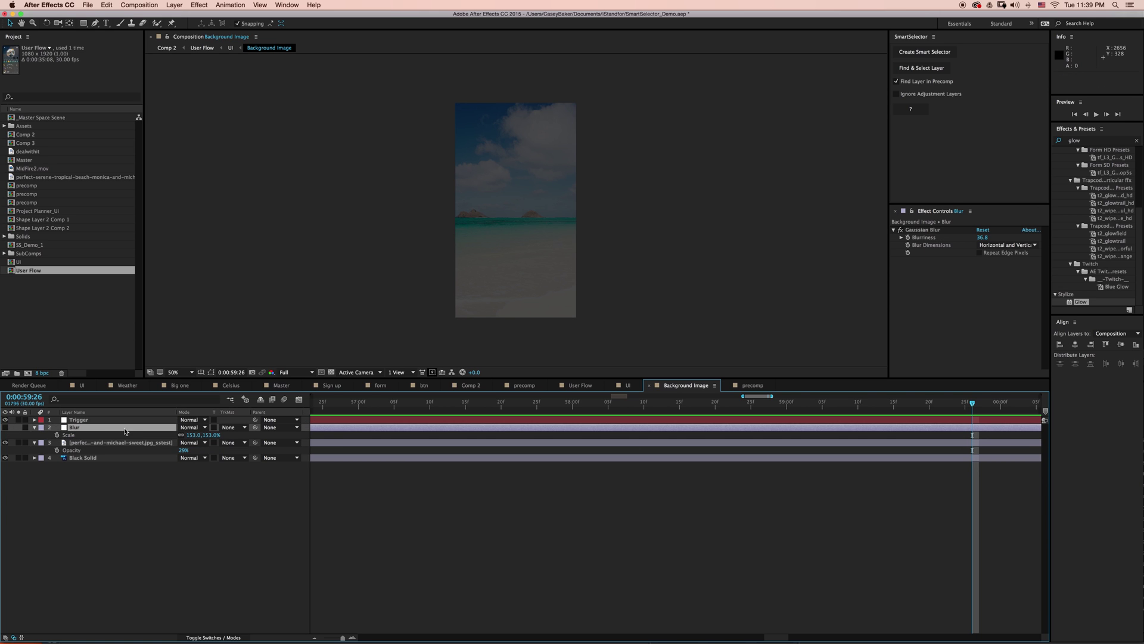
click(5, 427)
click(78, 428)
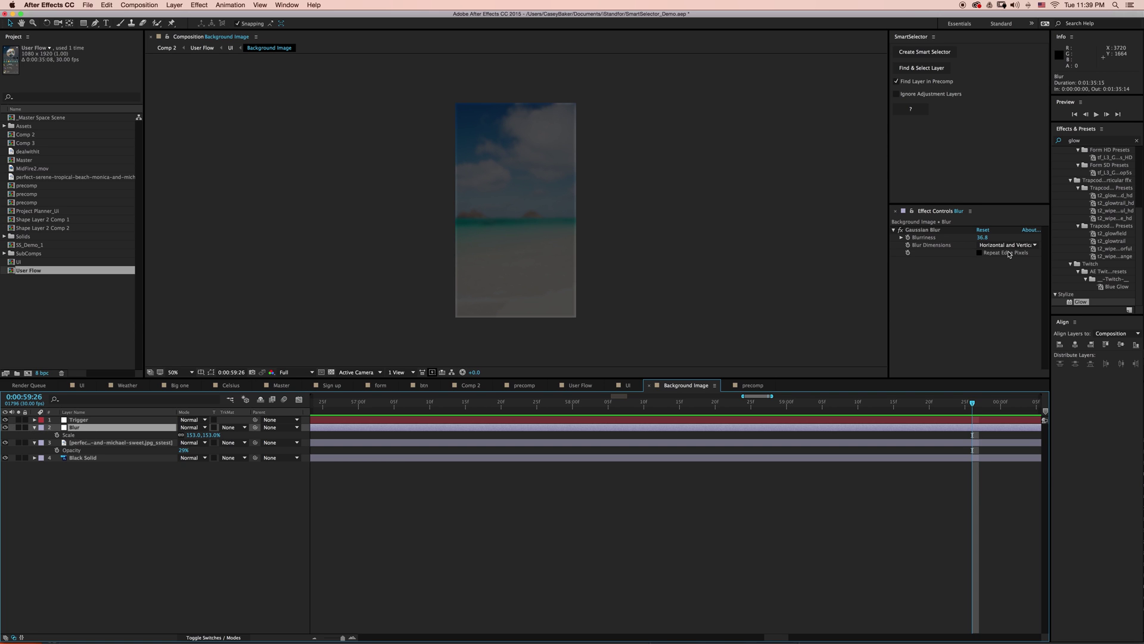
drag(979, 237, 989, 237)
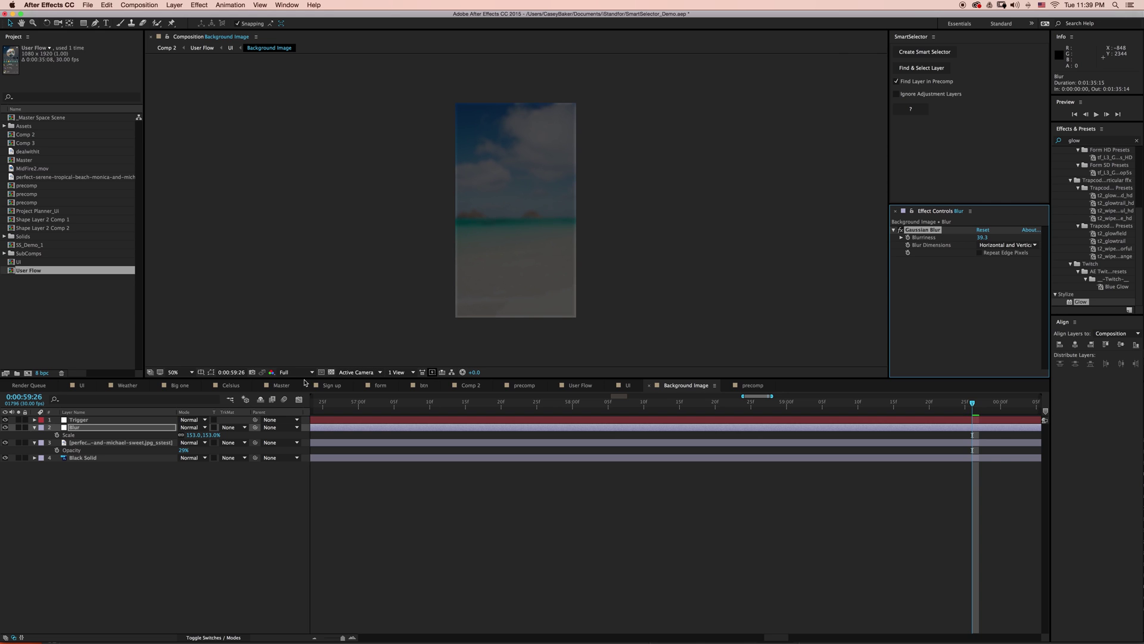
- Navigate back up through UI and User Flow to Comp 2 via the mini-flowchart
key(Tab)
click(173, 398)
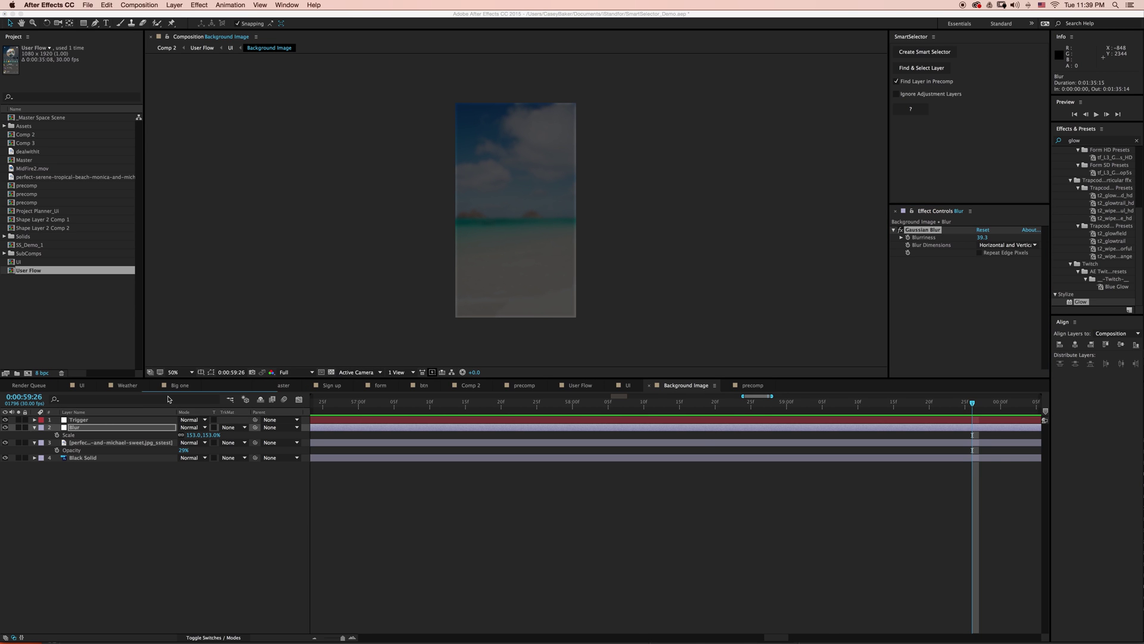
key(Tab)
click(193, 403)
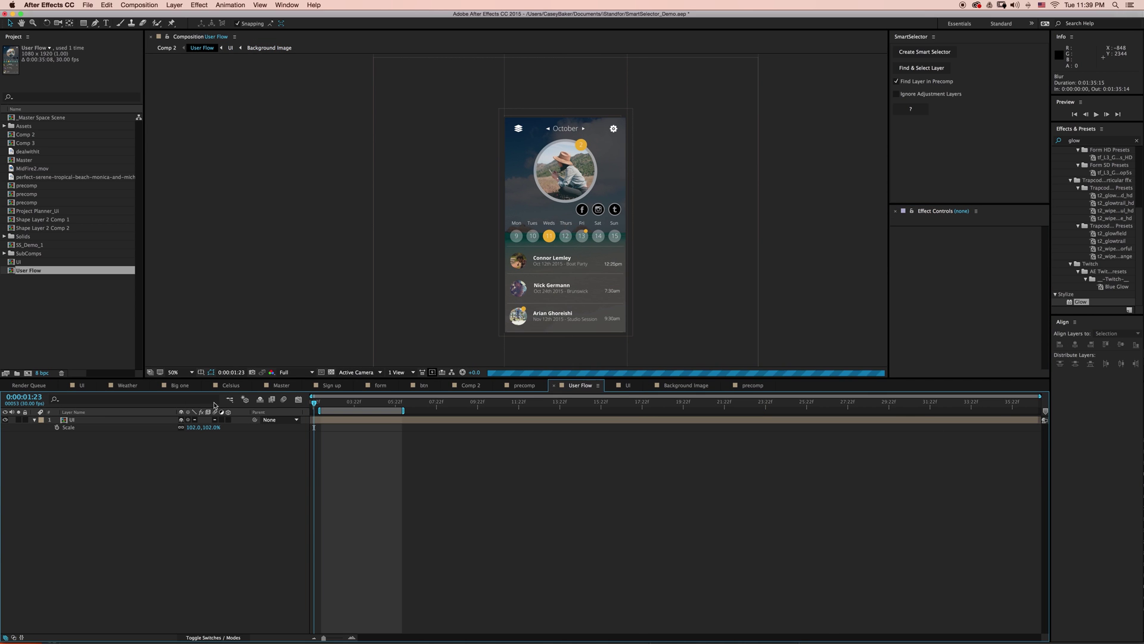
key(Tab)
click(226, 404)
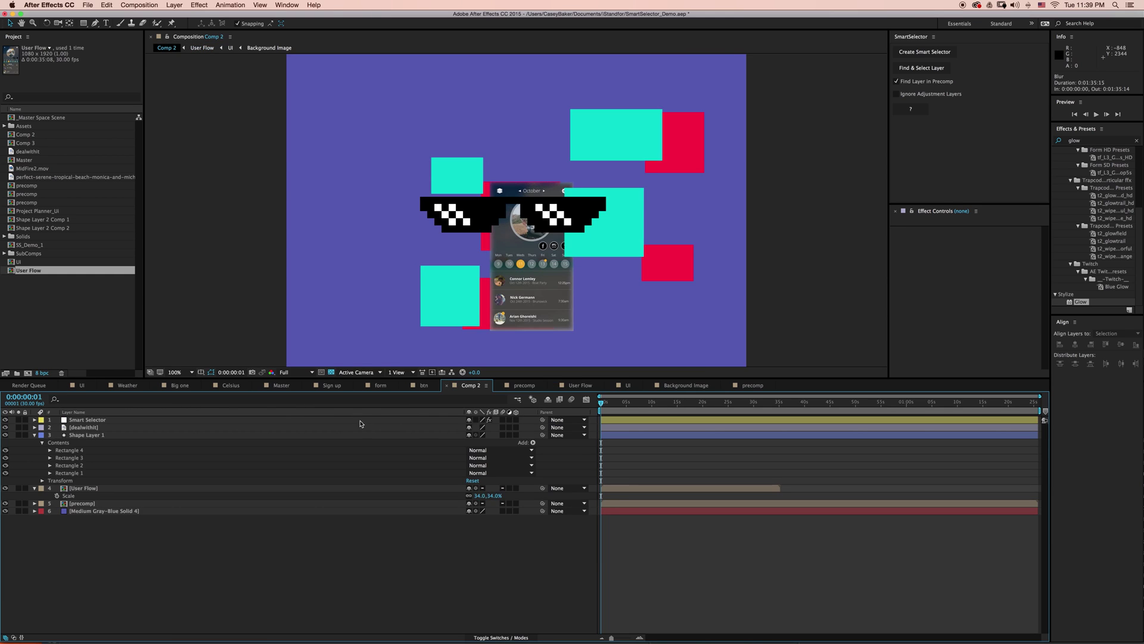
- Re-aim the Smart Selector at the phone with Ignore Adjustment Layers on, then select Blur
click(91, 420)
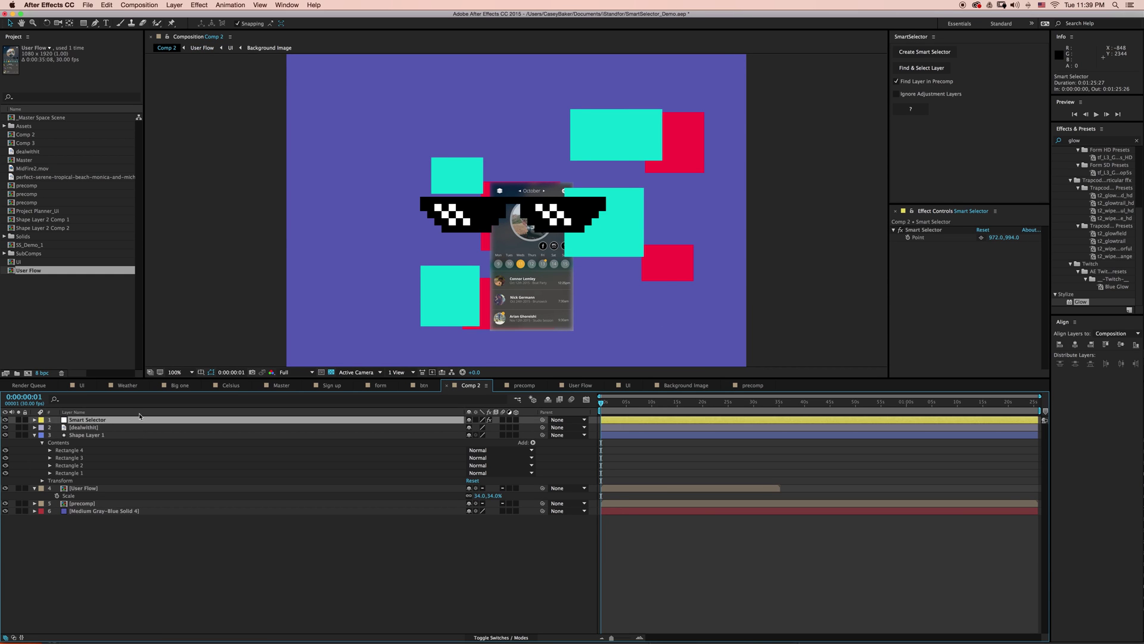
click(980, 238)
click(524, 250)
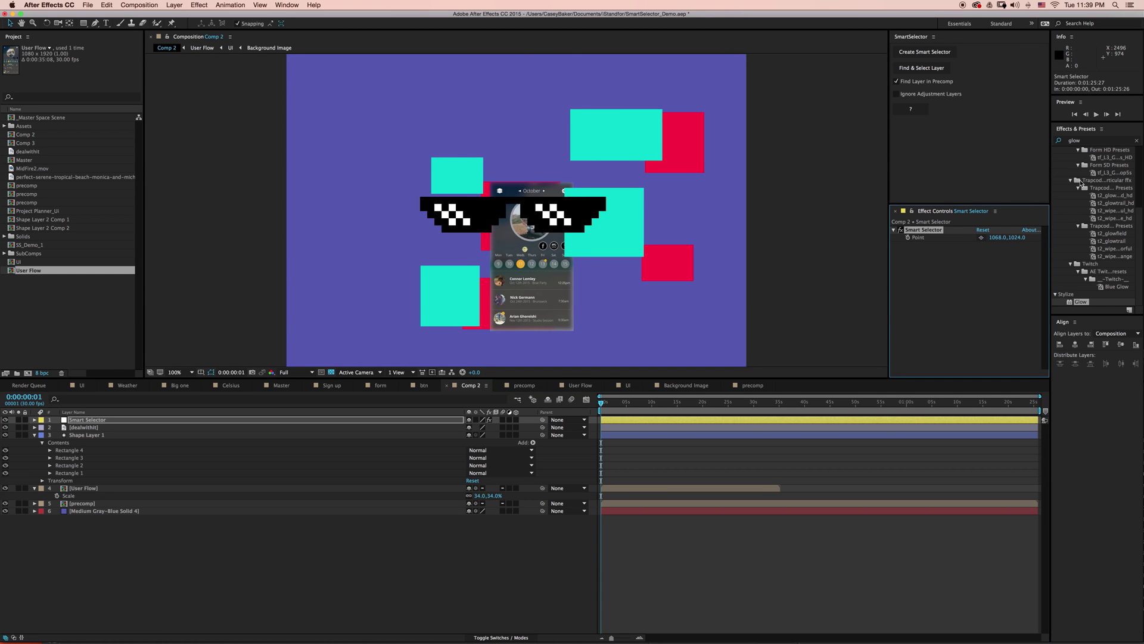
click(903, 94)
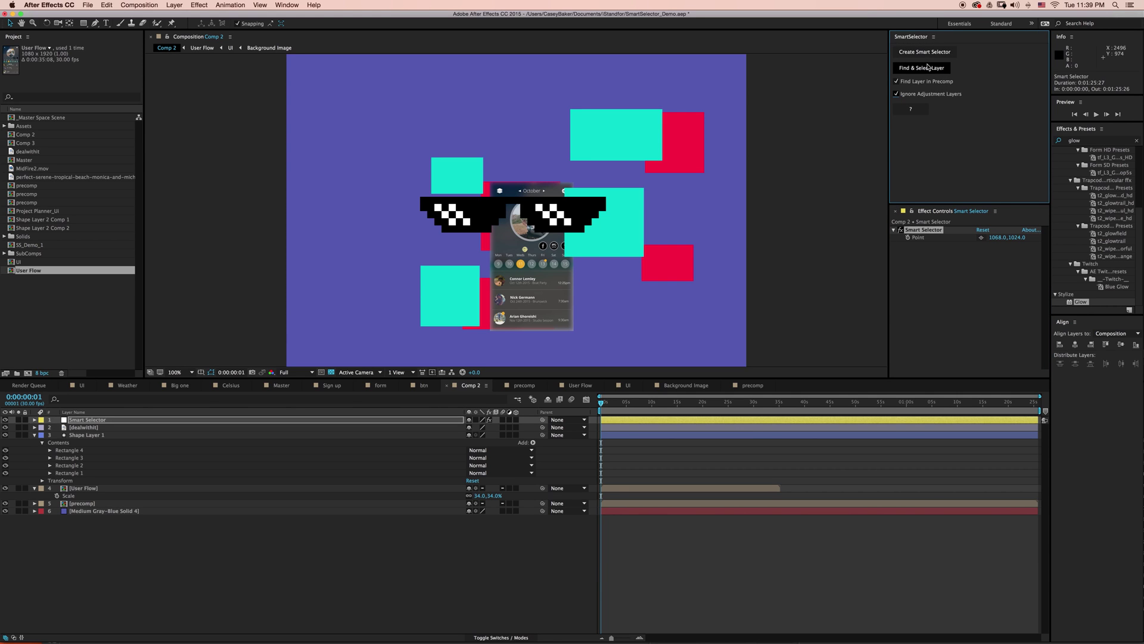
click(928, 67)
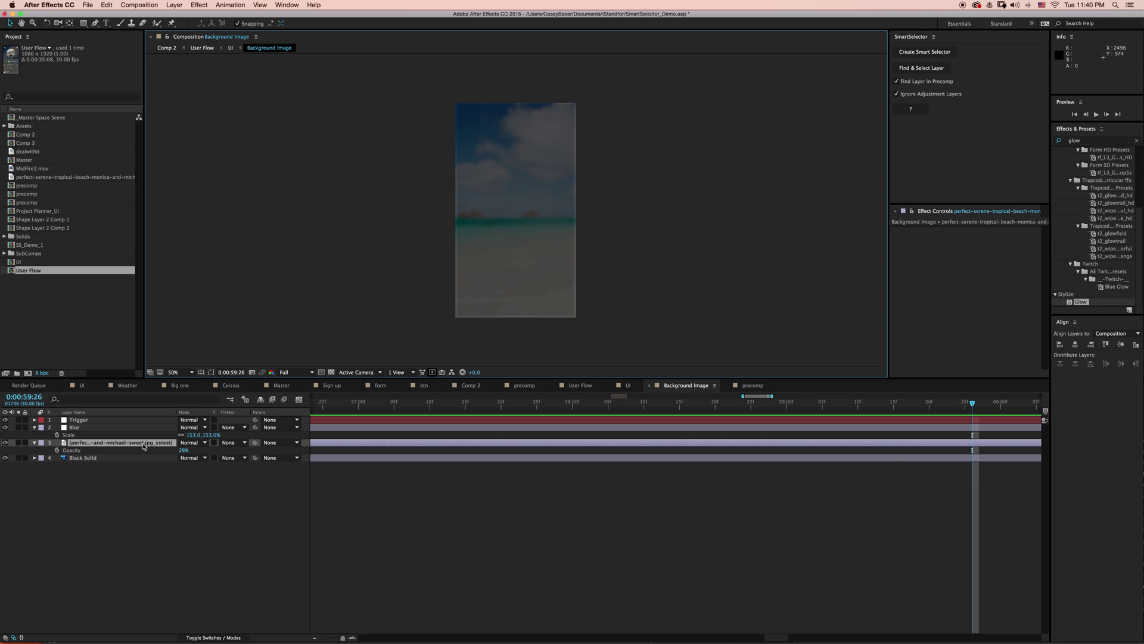
click(119, 429)
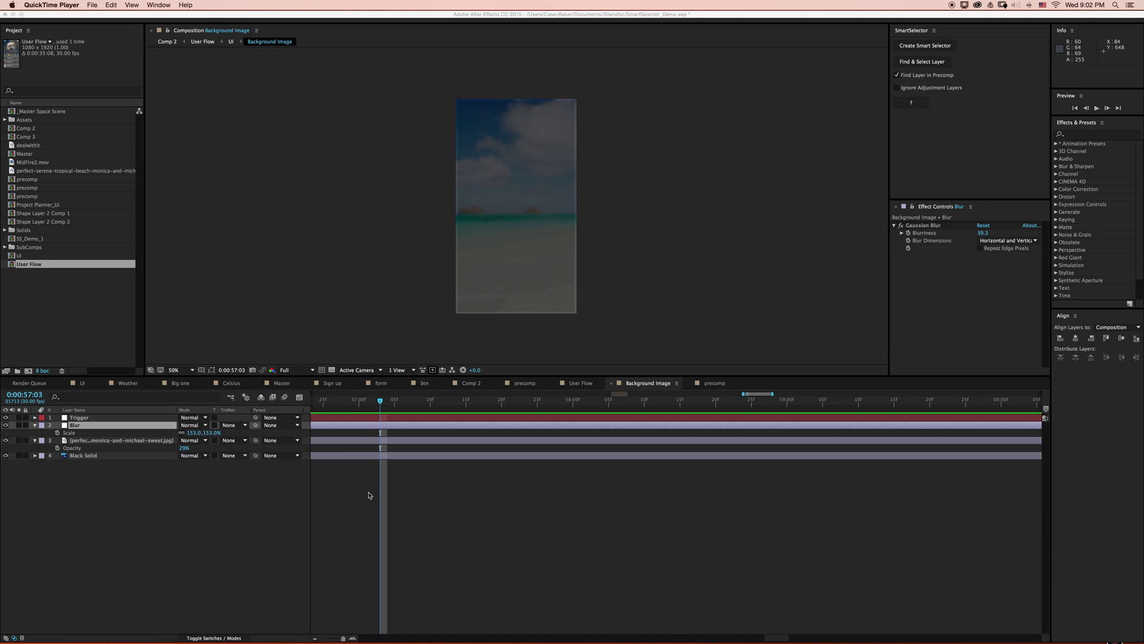
- In _Master Space Scene, create a Smart Selector on the astronaut and solo the found helmet highlight
double_click(43, 111)
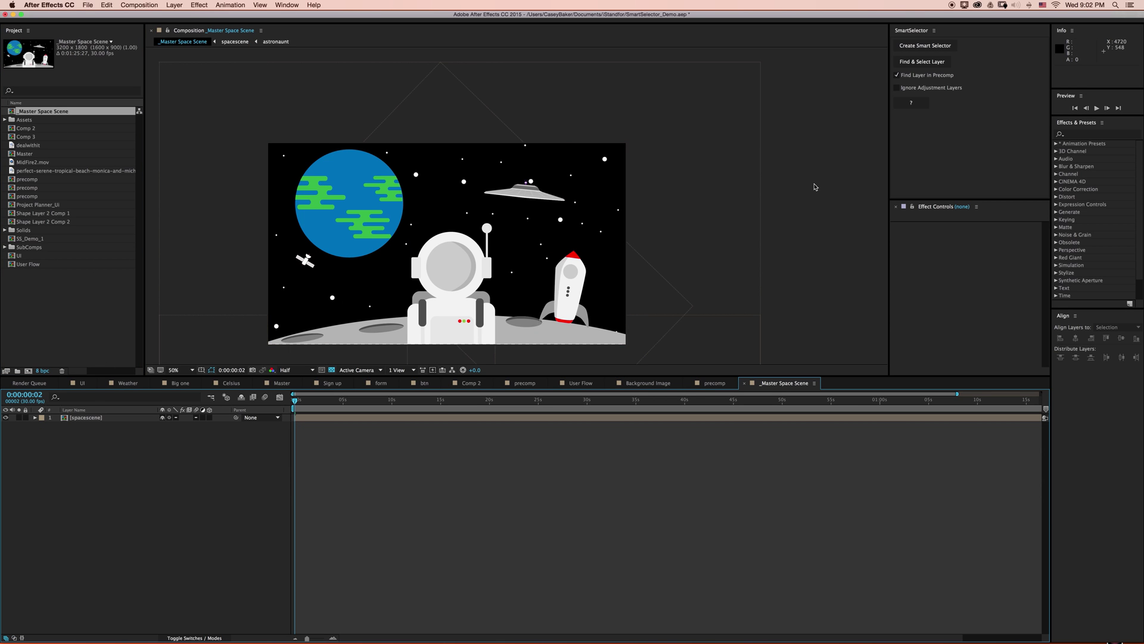
click(922, 62)
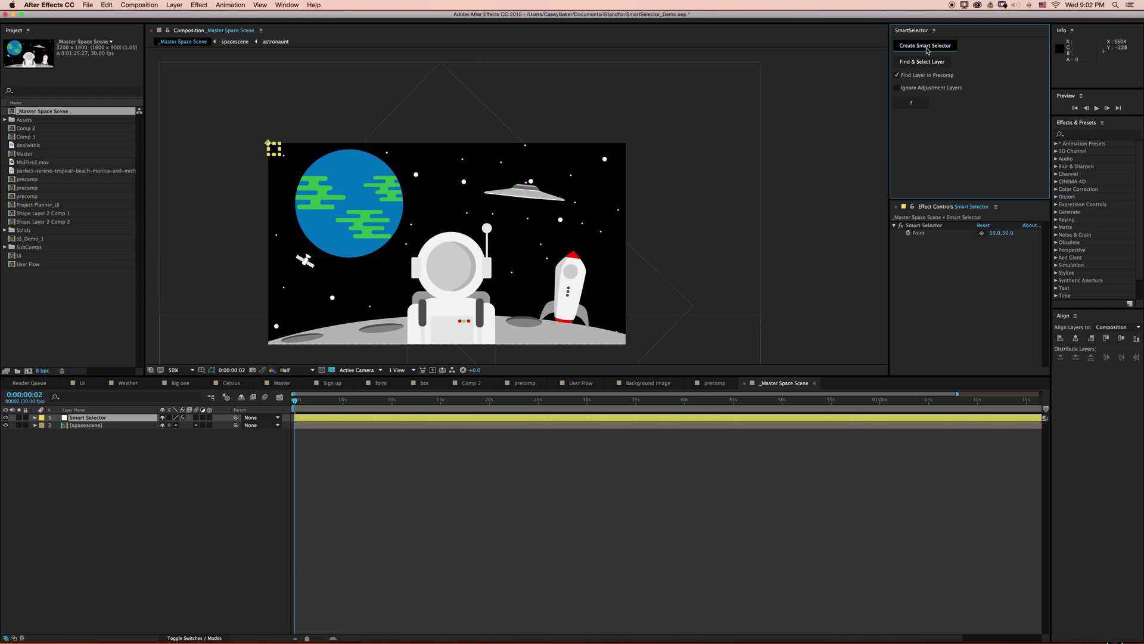
click(981, 232)
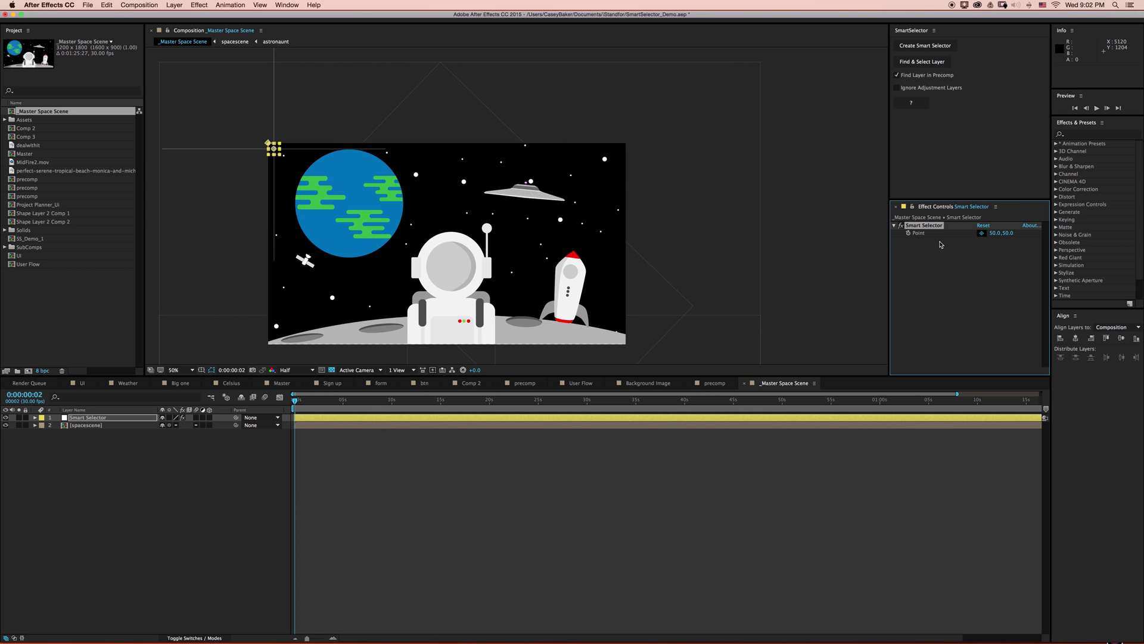
click(478, 266)
drag(479, 267, 473, 265)
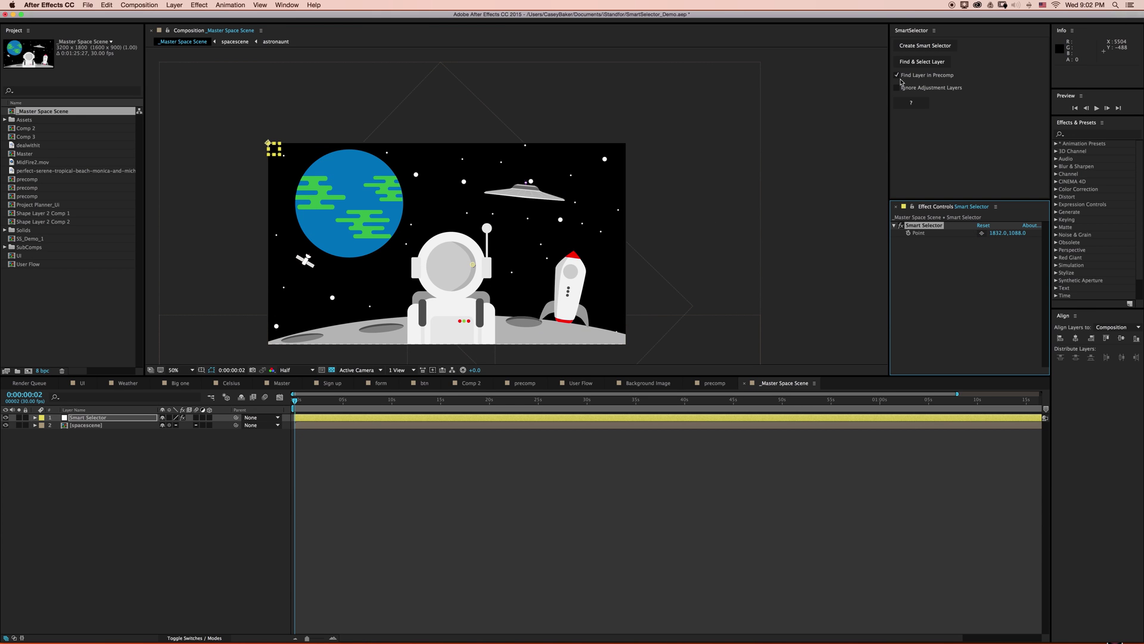
click(922, 61)
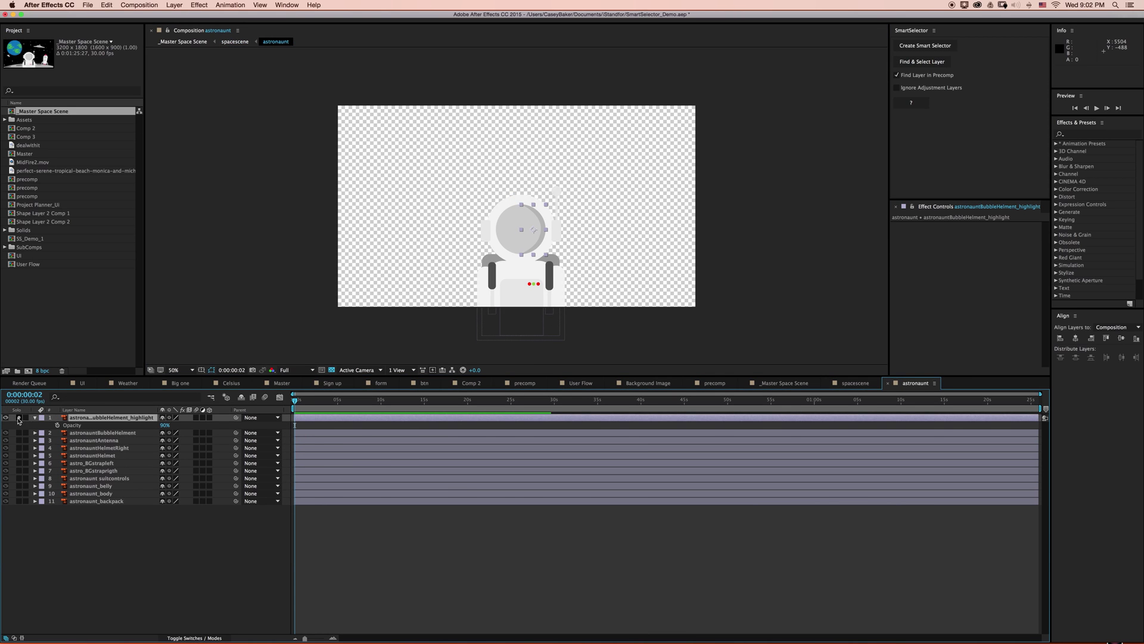
click(19, 417)
- Unsolo the helmet, then create a Smart Selector in spacescene aimed at the saucer's alien
click(19, 418)
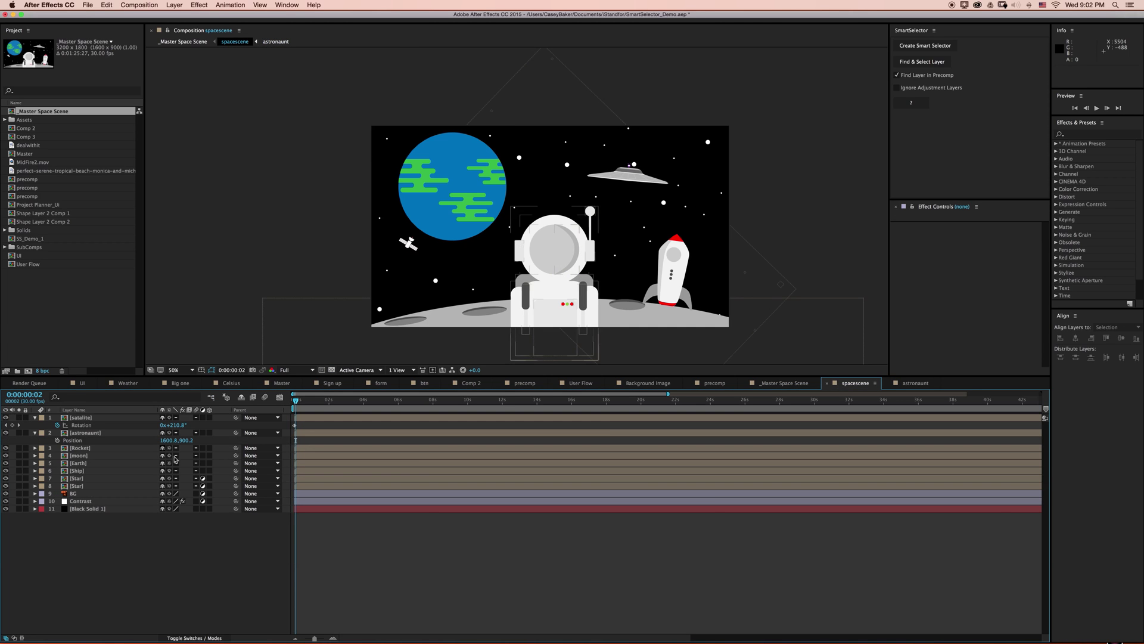
click(925, 46)
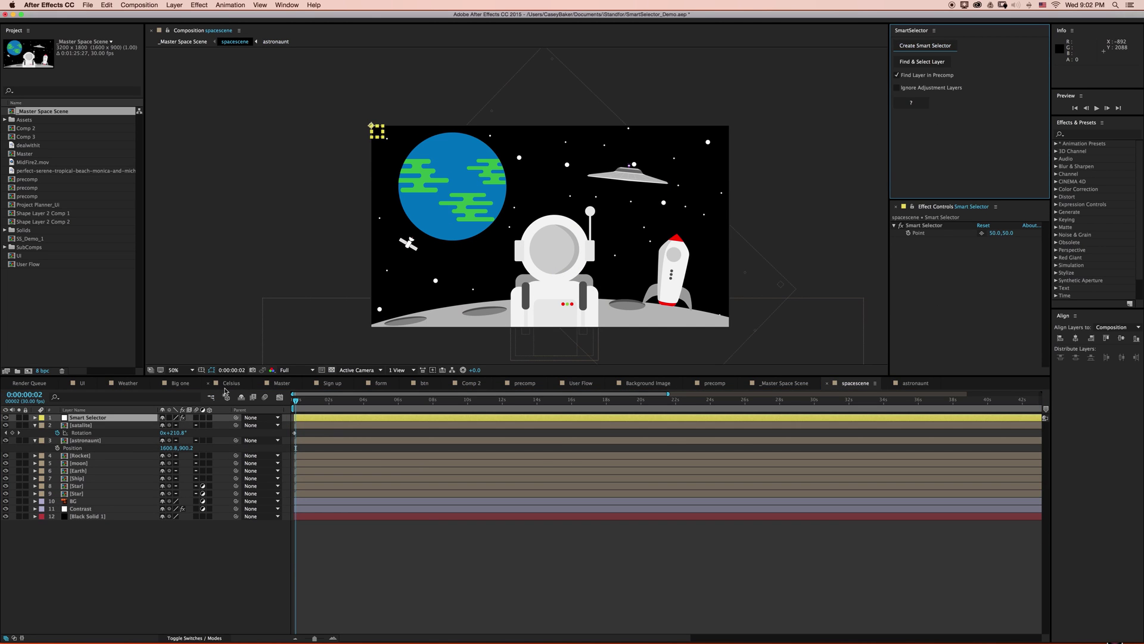
click(981, 234)
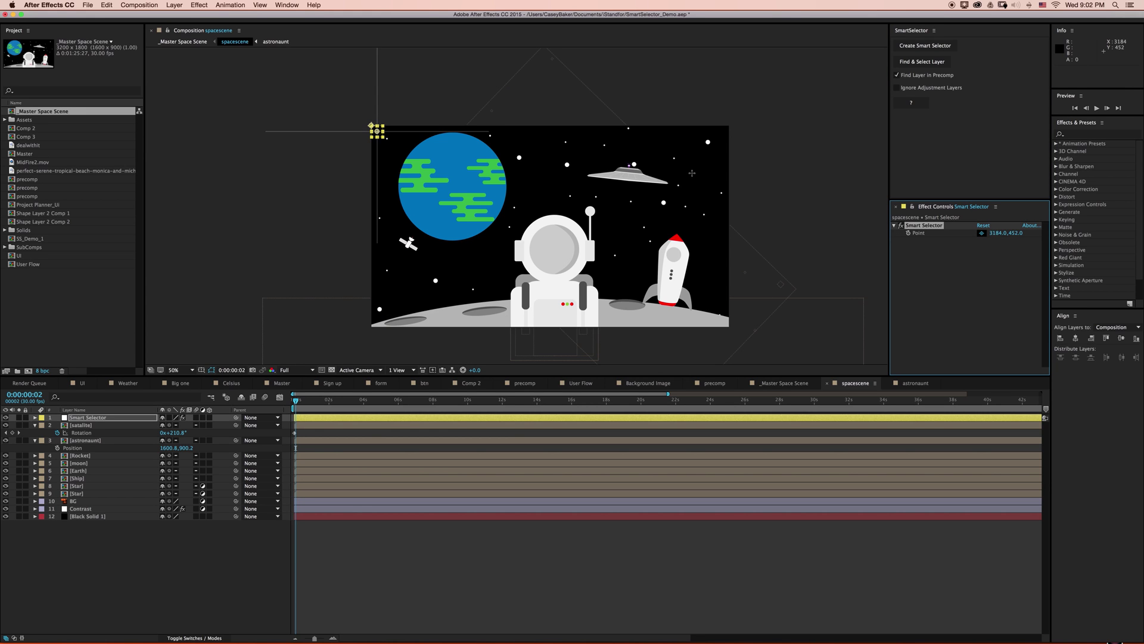
click(629, 166)
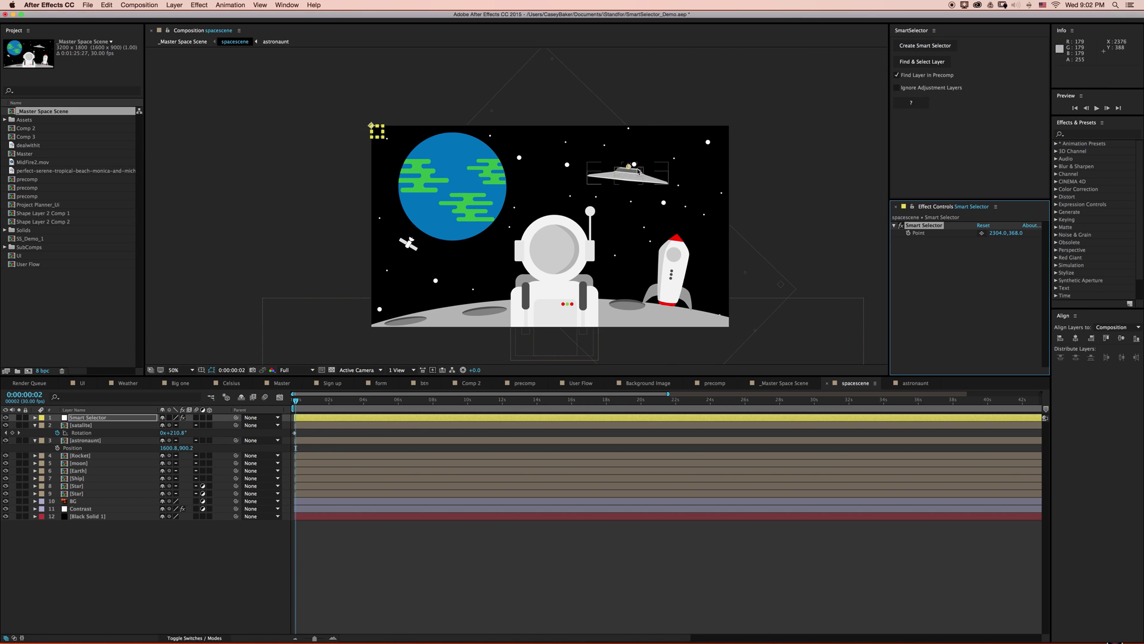
scroll(715, 153, up, 5)
drag(715, 153, 209, 356)
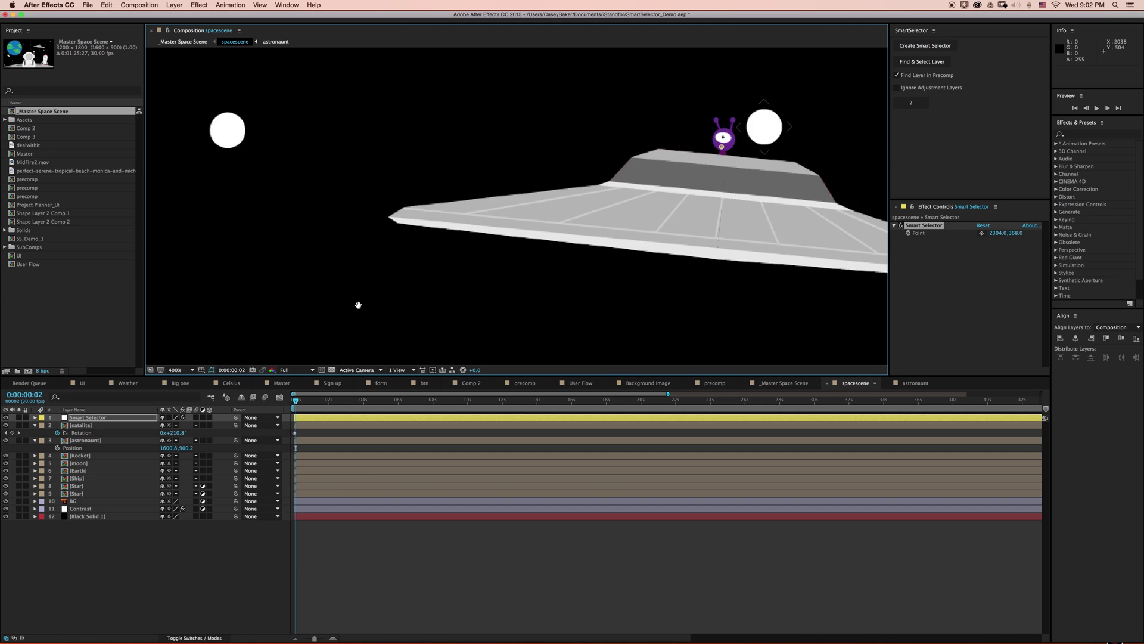
drag(543, 211, 545, 210)
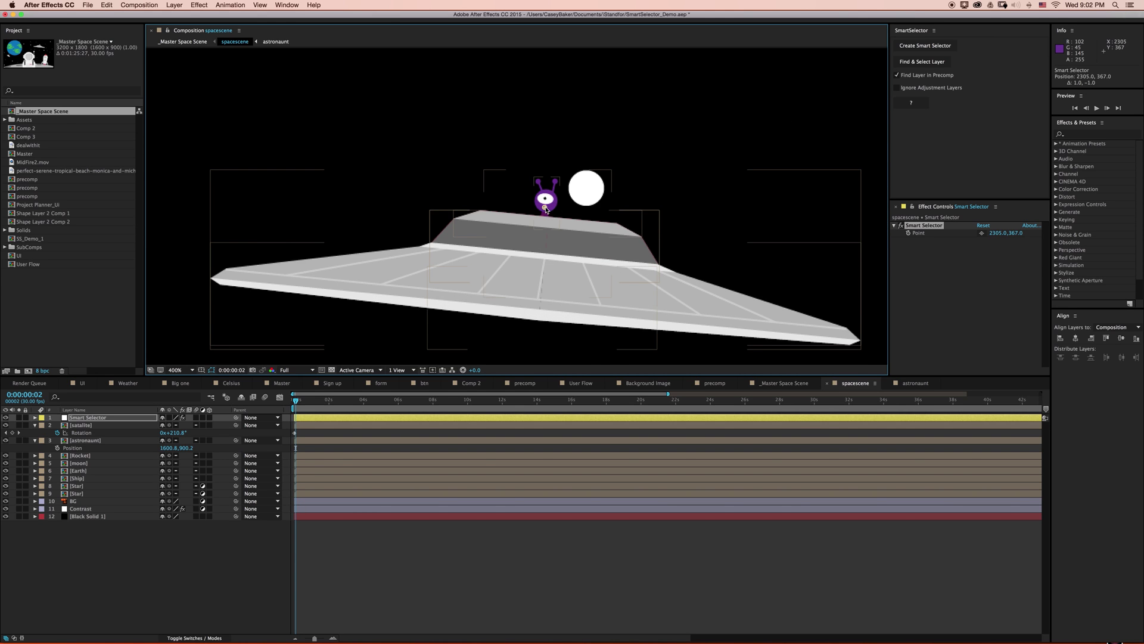
click(925, 64)
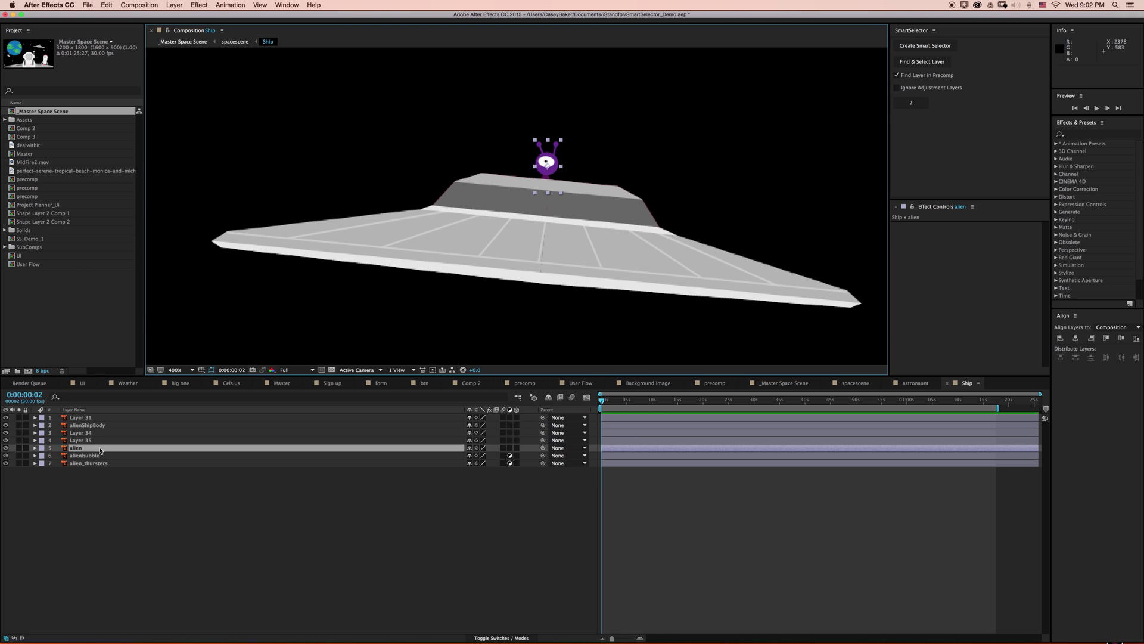
key(slash)
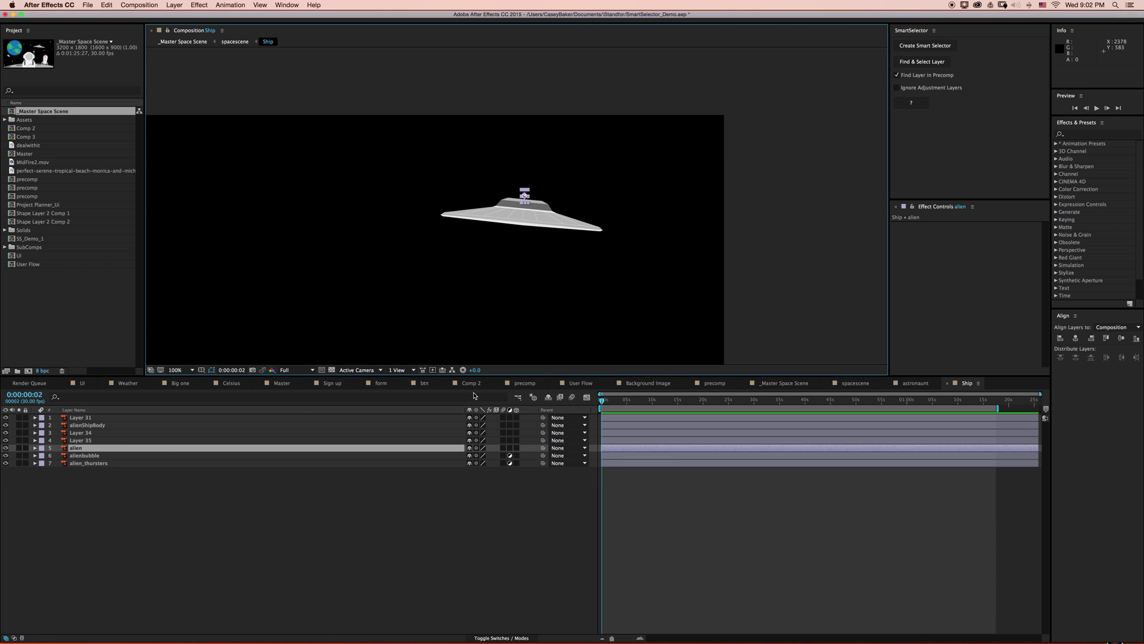
- Open Project Planner_Ui and create a Smart Selector in it
double_click(56, 205)
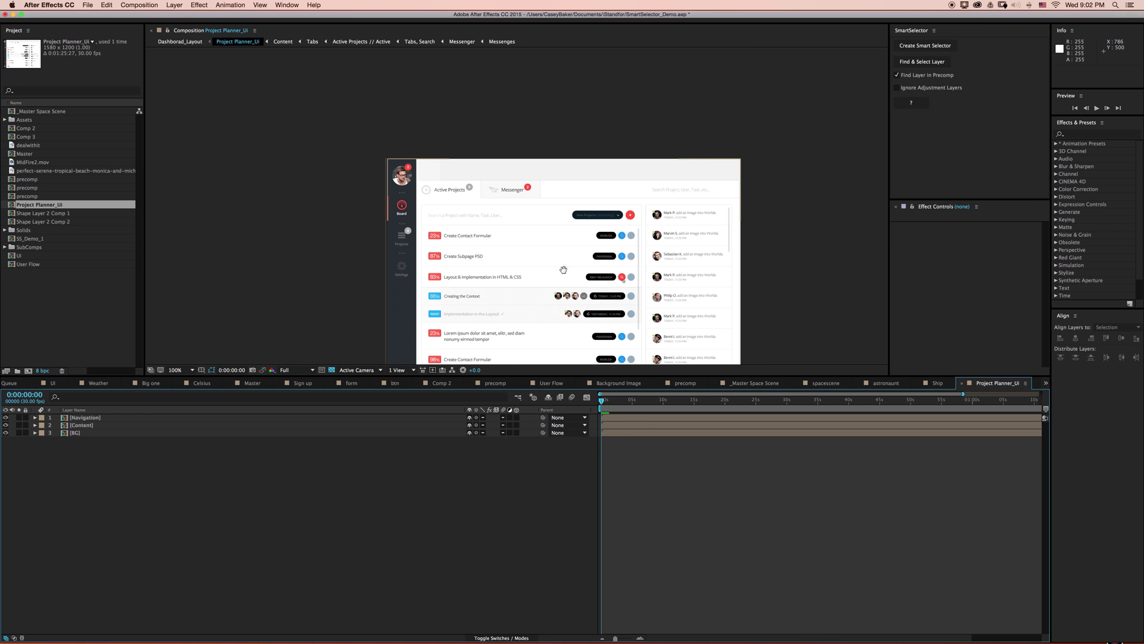
scroll(565, 265, down, 3)
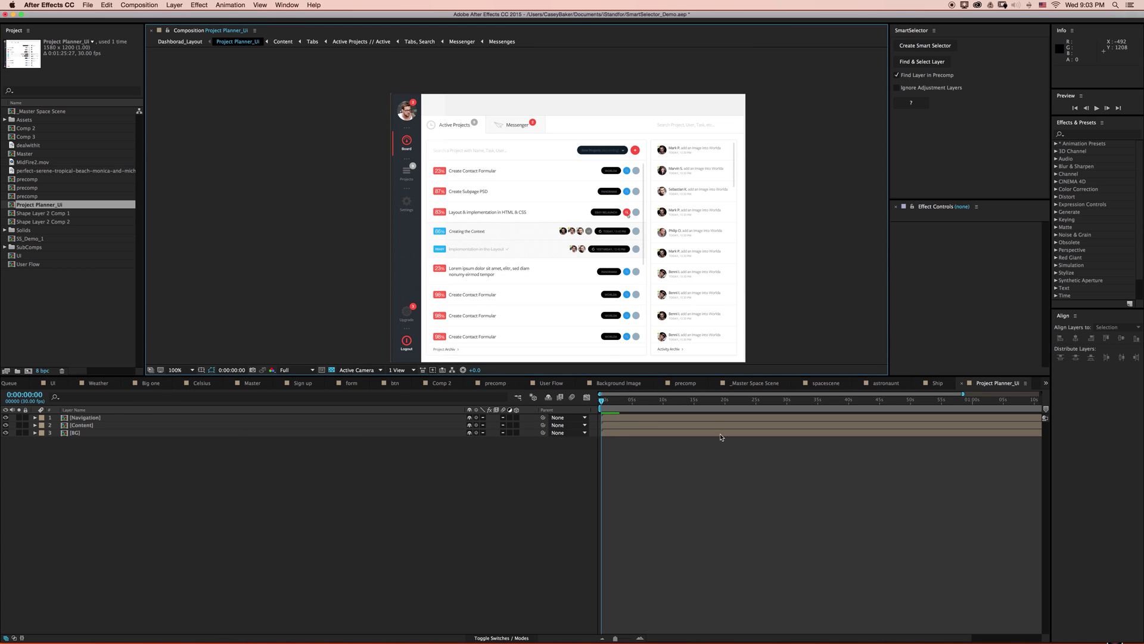
click(925, 46)
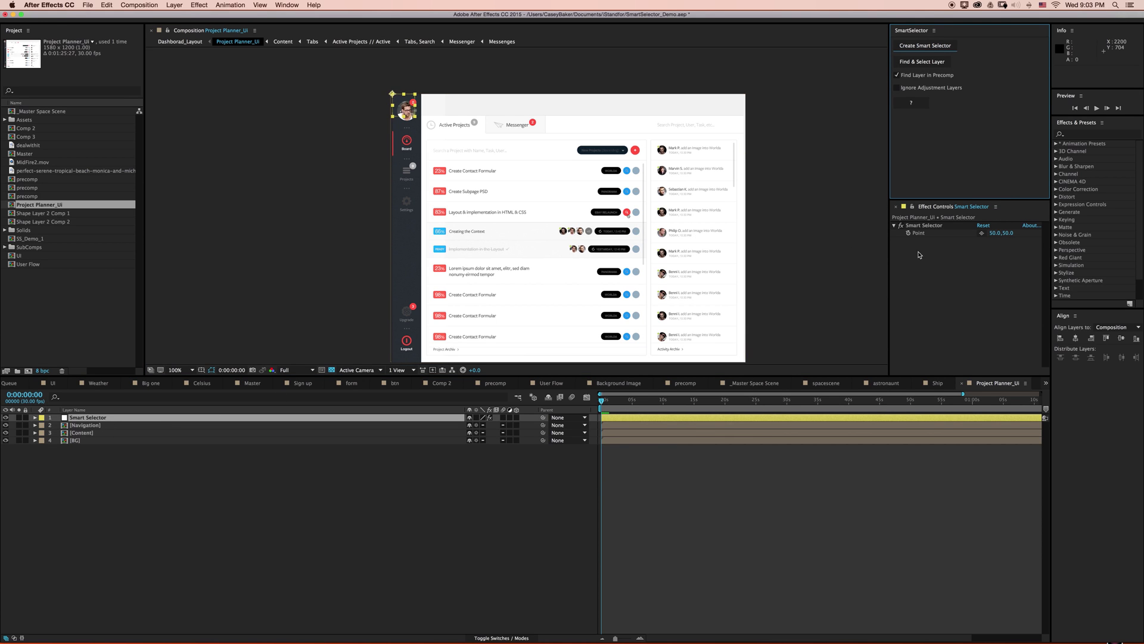
- Aim the point at the Messenger badge, find its BG layer and briefly solo it
click(981, 234)
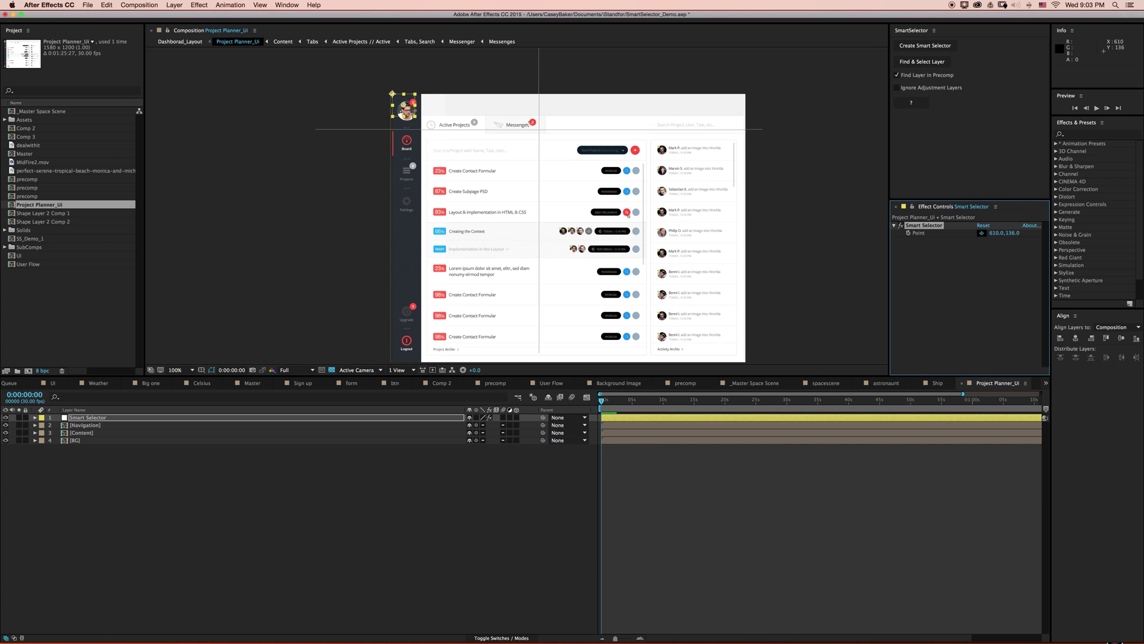
click(530, 120)
scroll(531, 190, up, 4)
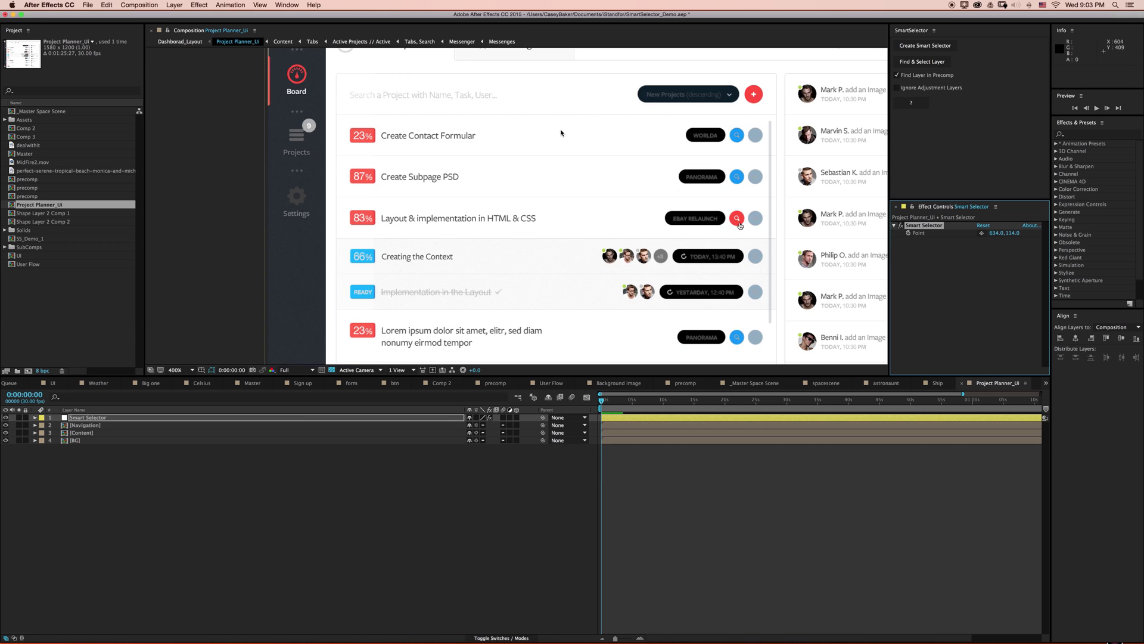
scroll(508, 240, up, 10)
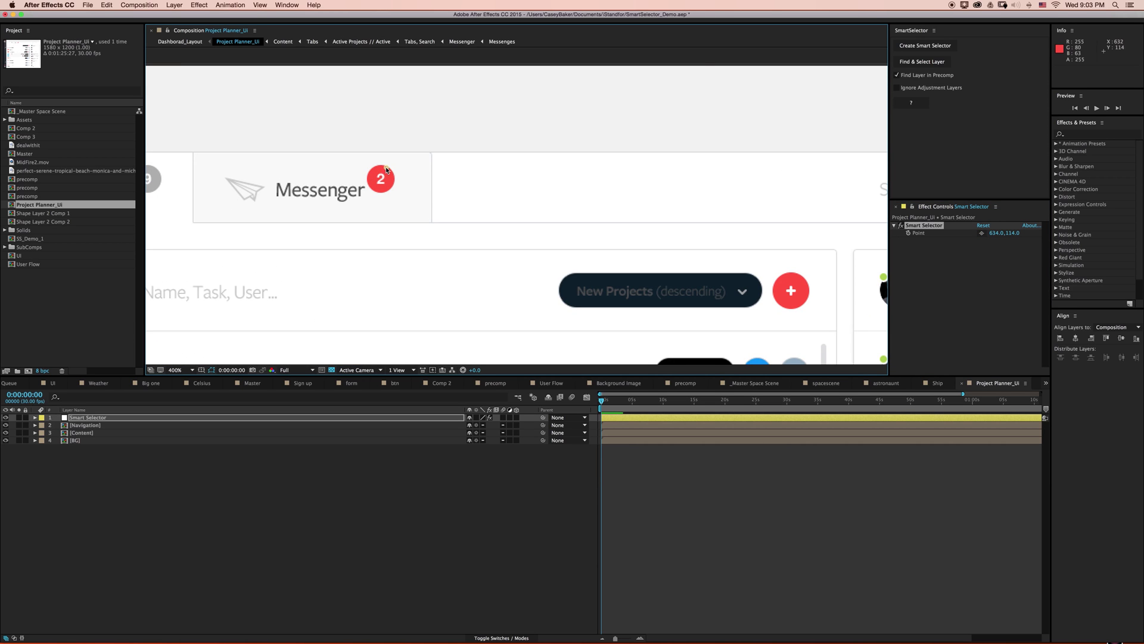
drag(386, 170, 387, 176)
click(913, 65)
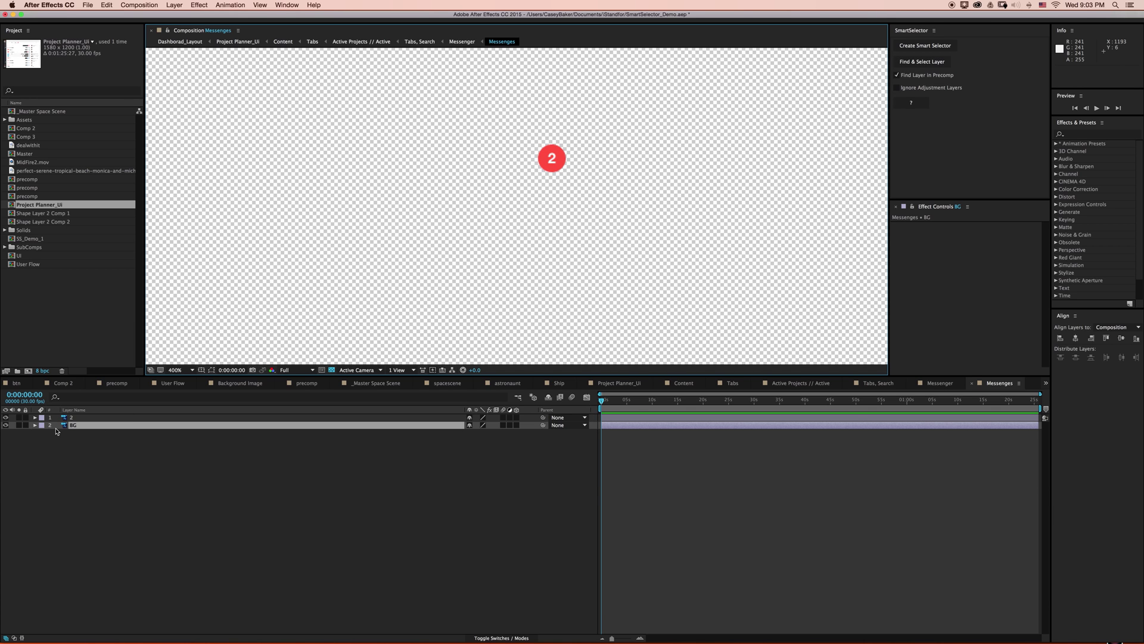
click(18, 425)
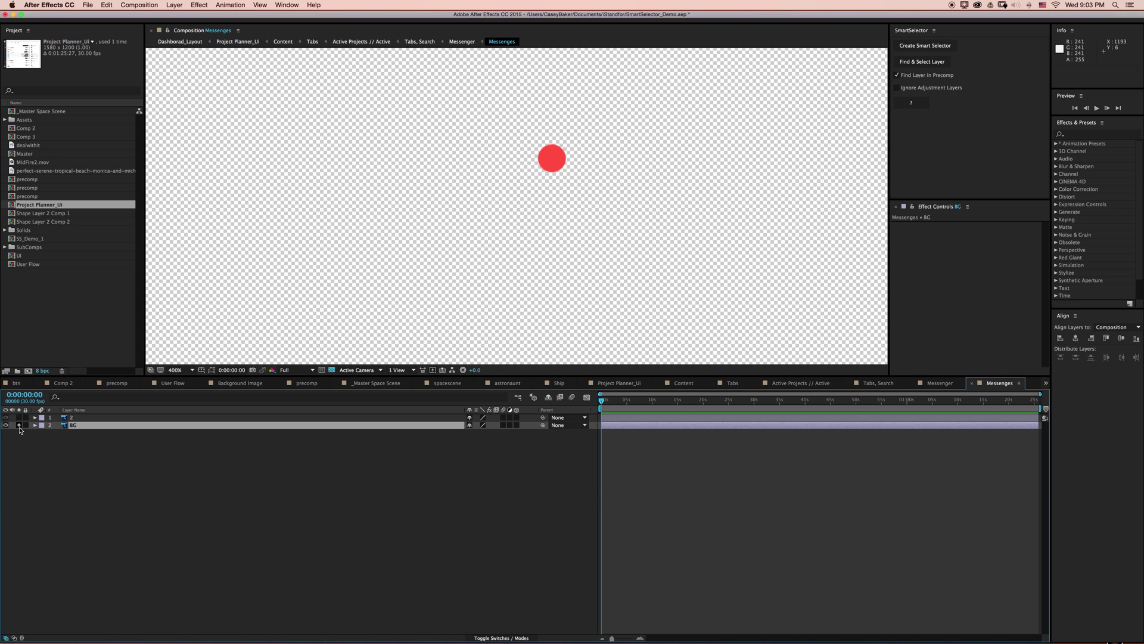
click(18, 425)
- Back in Project Planner_Ui, aim the Smart Selector at the Create Contact Formular text and find it
click(614, 384)
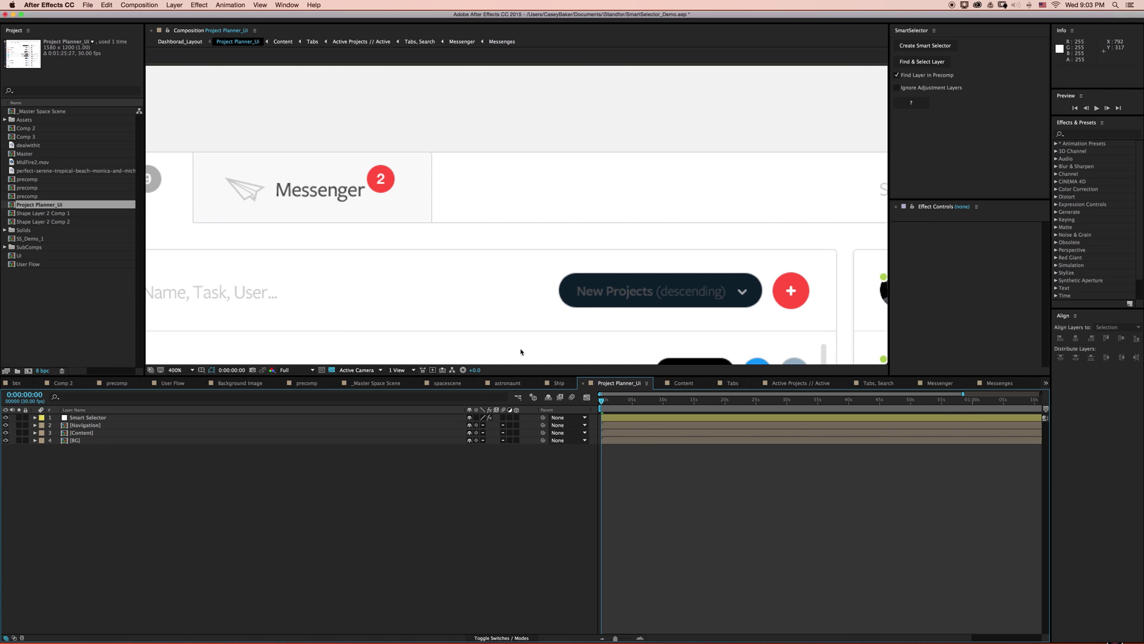
scroll(530, 303, down, 4)
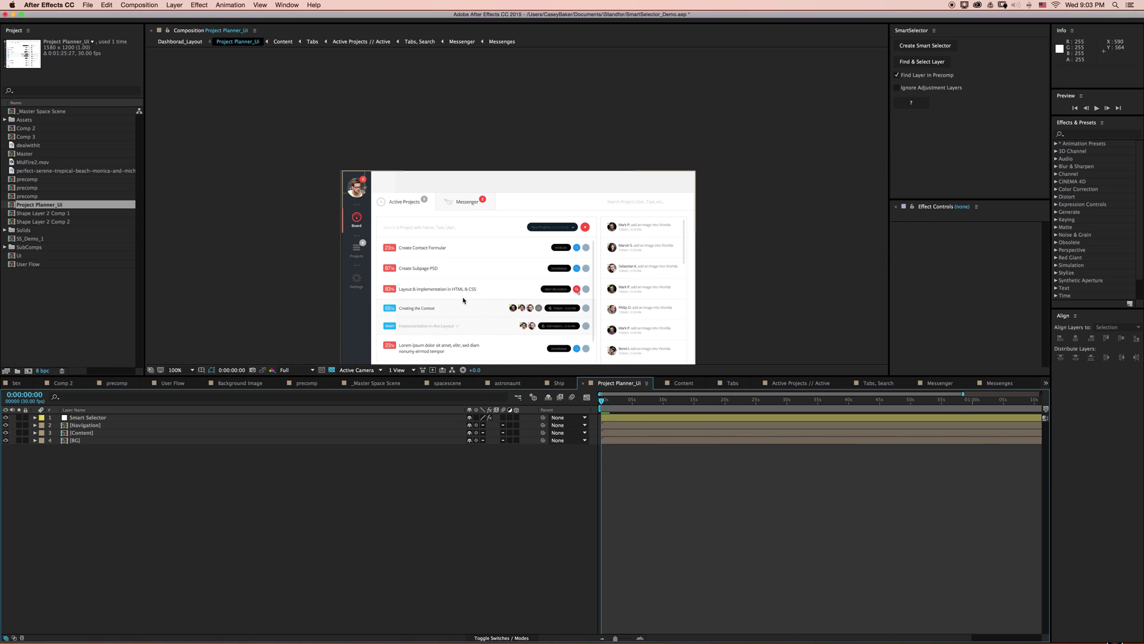
click(132, 418)
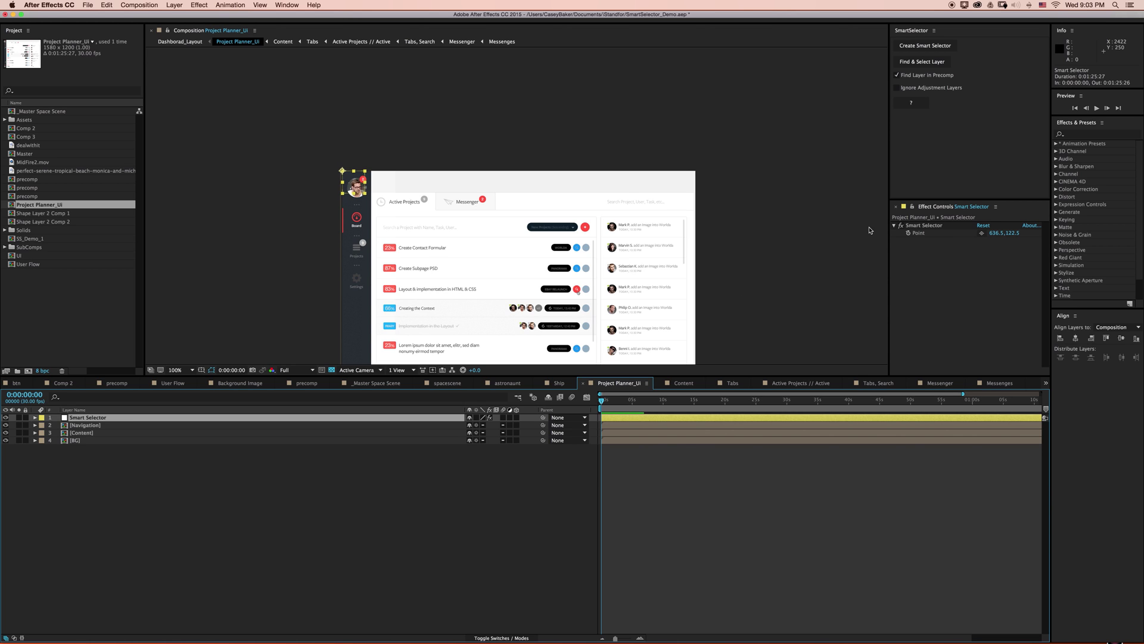
click(982, 233)
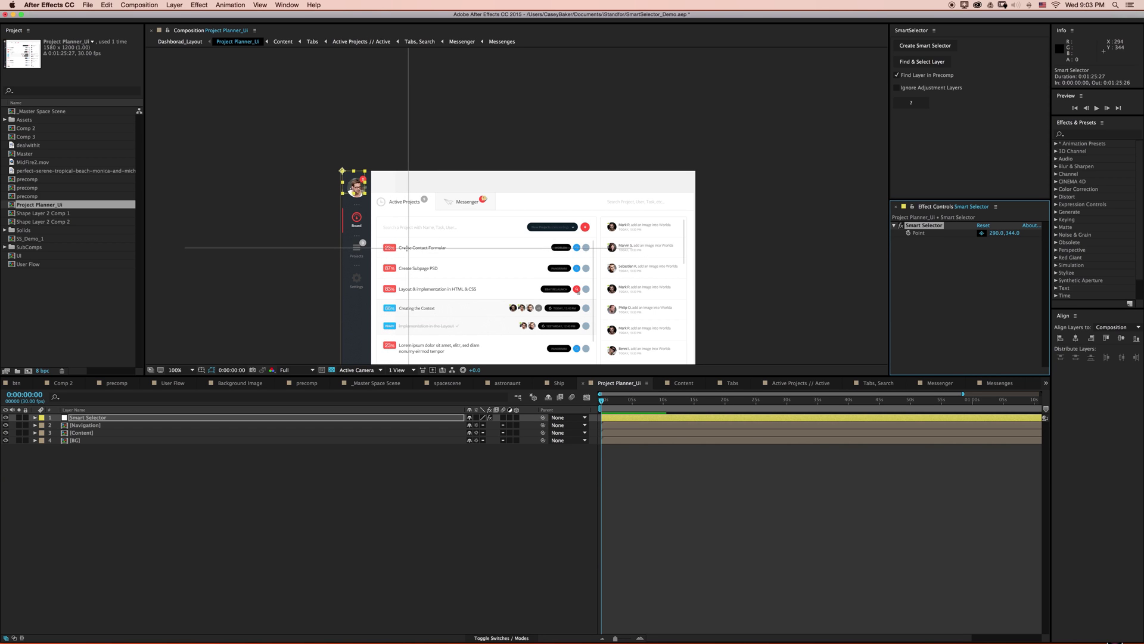
click(409, 248)
key(period)
key(period)
scroll(408, 259, down, 5)
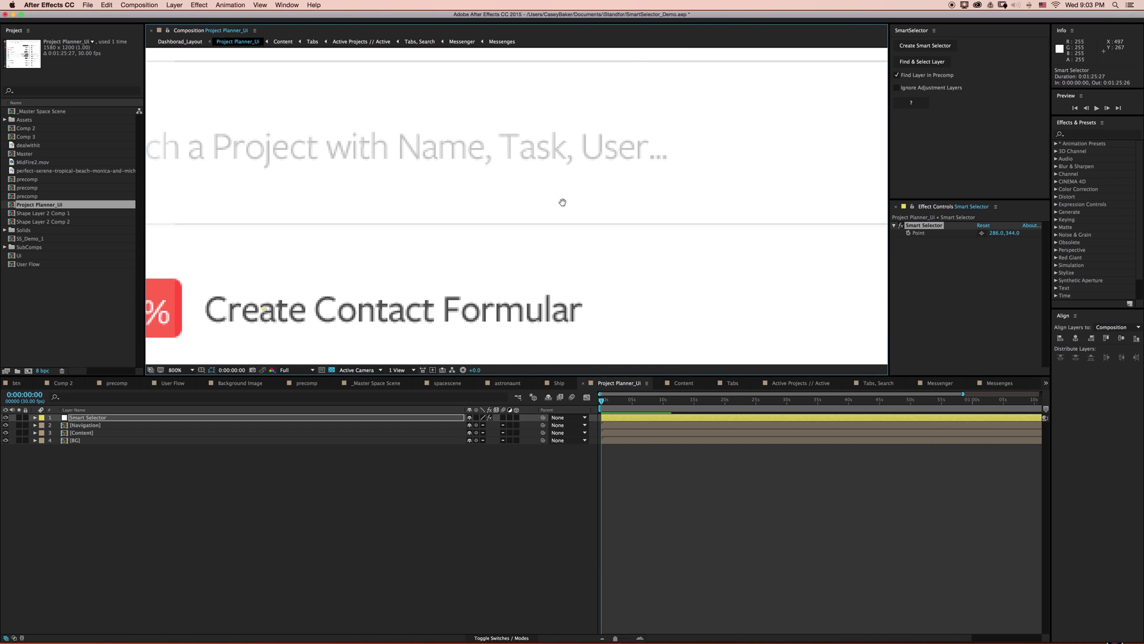
key(period)
key(period)
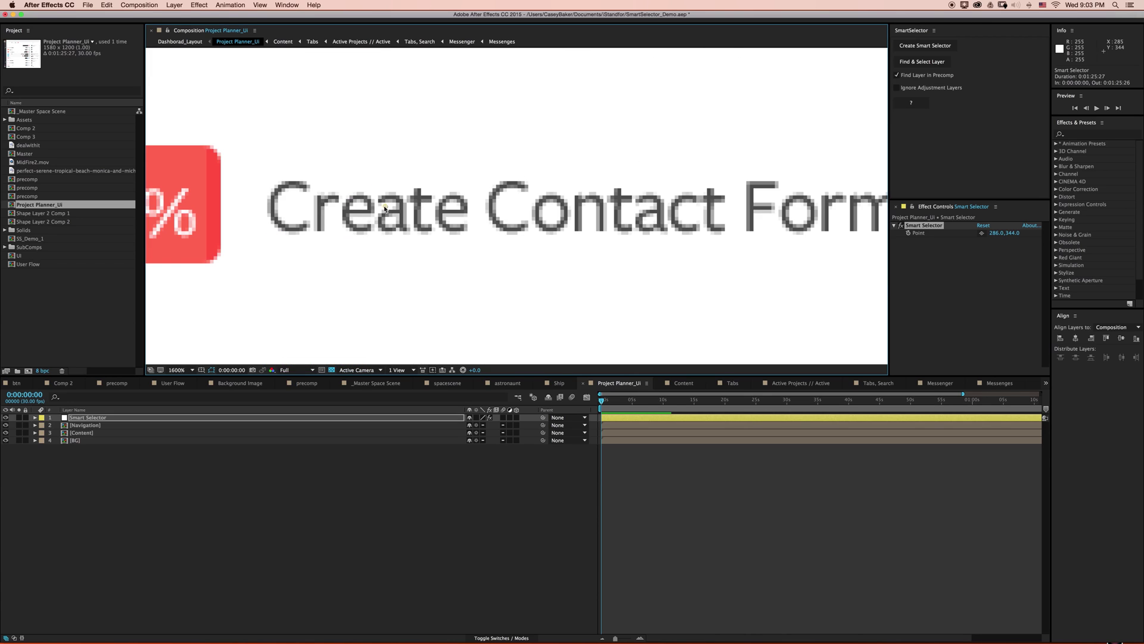
drag(384, 208, 401, 206)
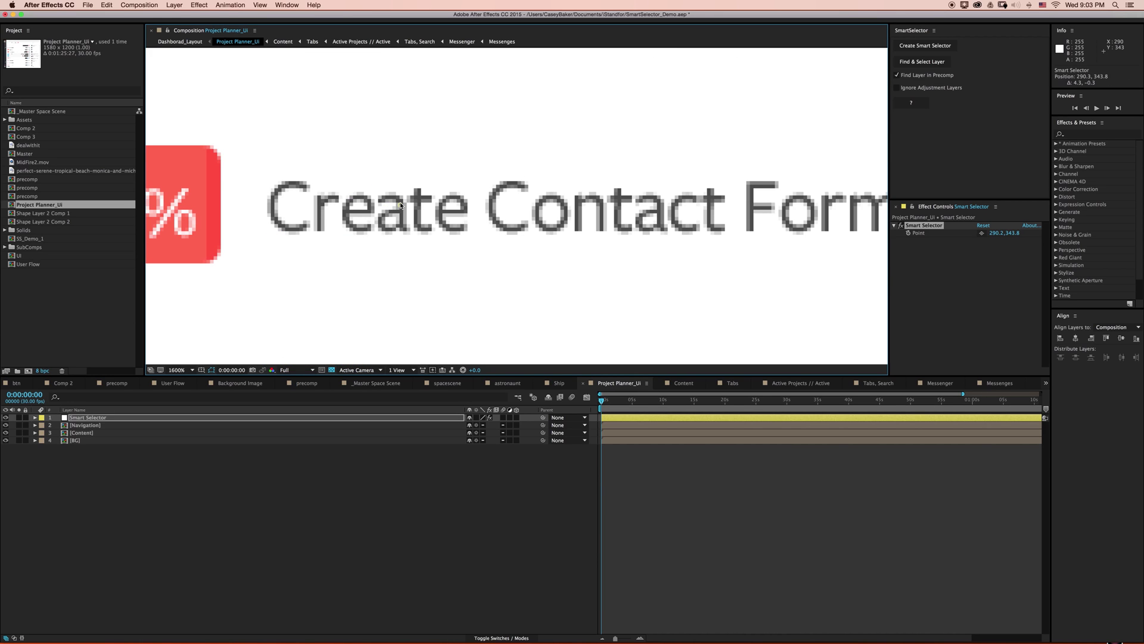
click(947, 61)
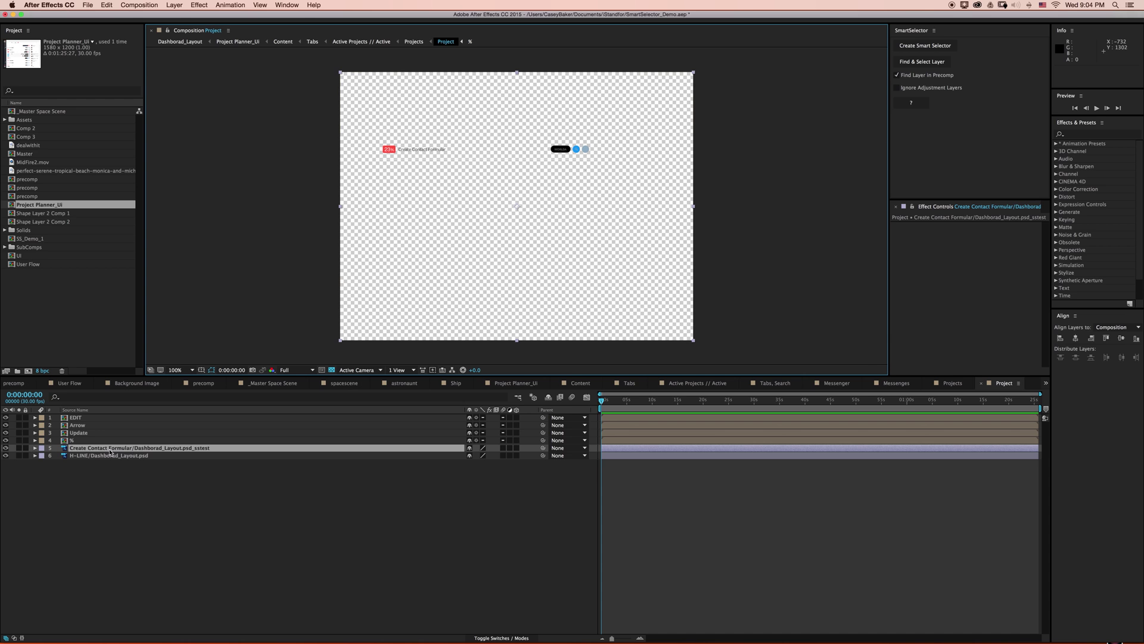
- Briefly solo the found text layer, then navigate back through Projects to Project Planner_Ui
scroll(225, 140, up, 3)
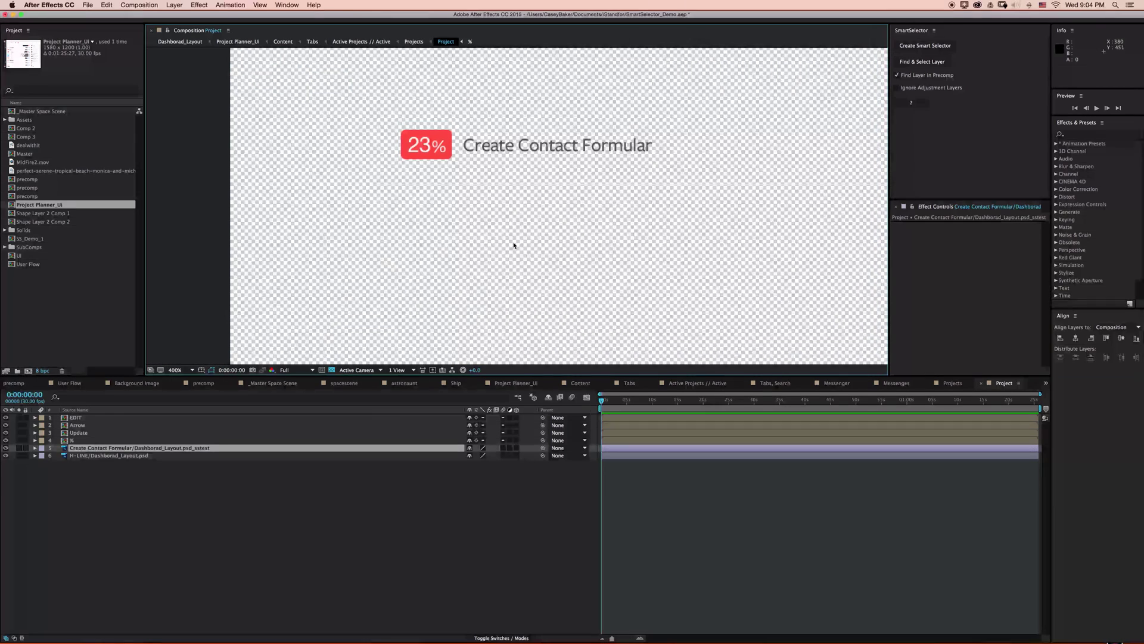
click(19, 448)
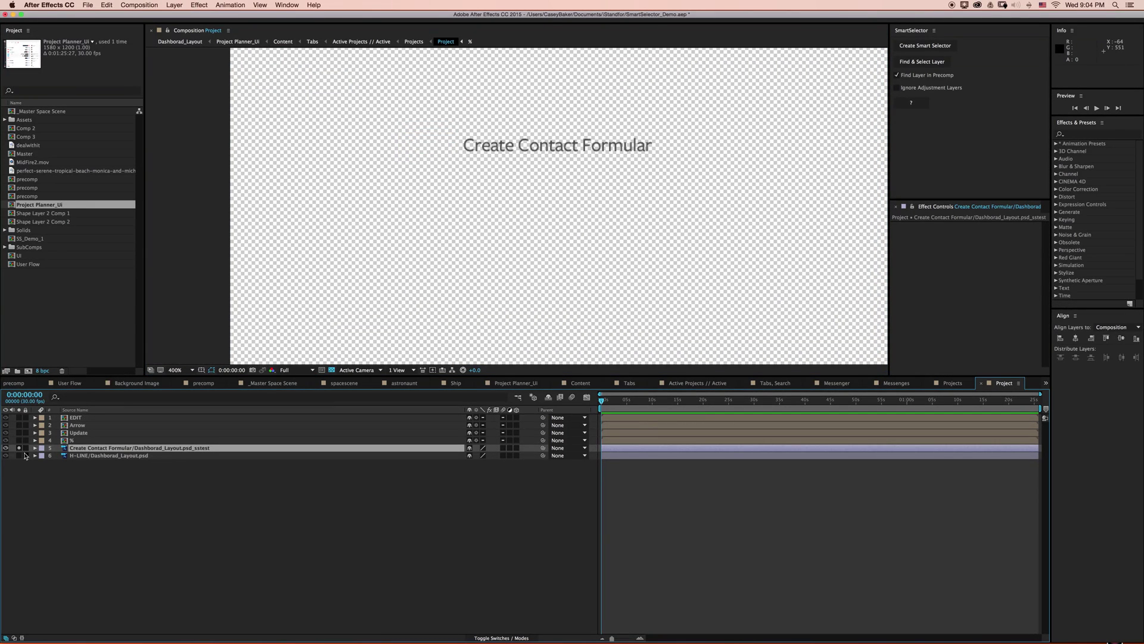
click(20, 448)
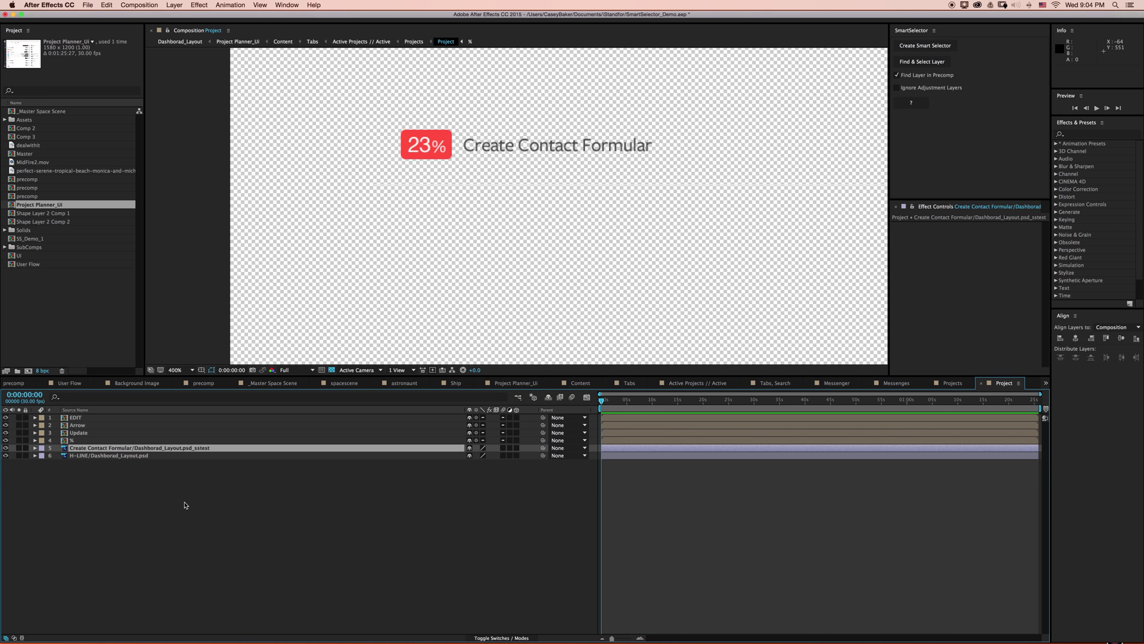
key(Tab)
click(557, 391)
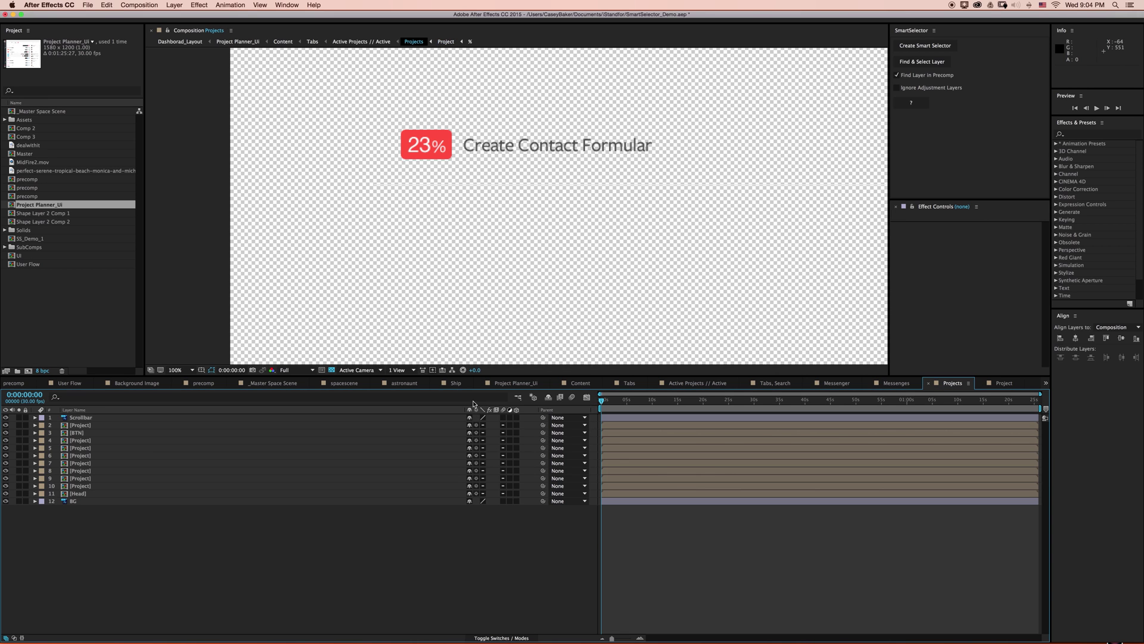
click(516, 383)
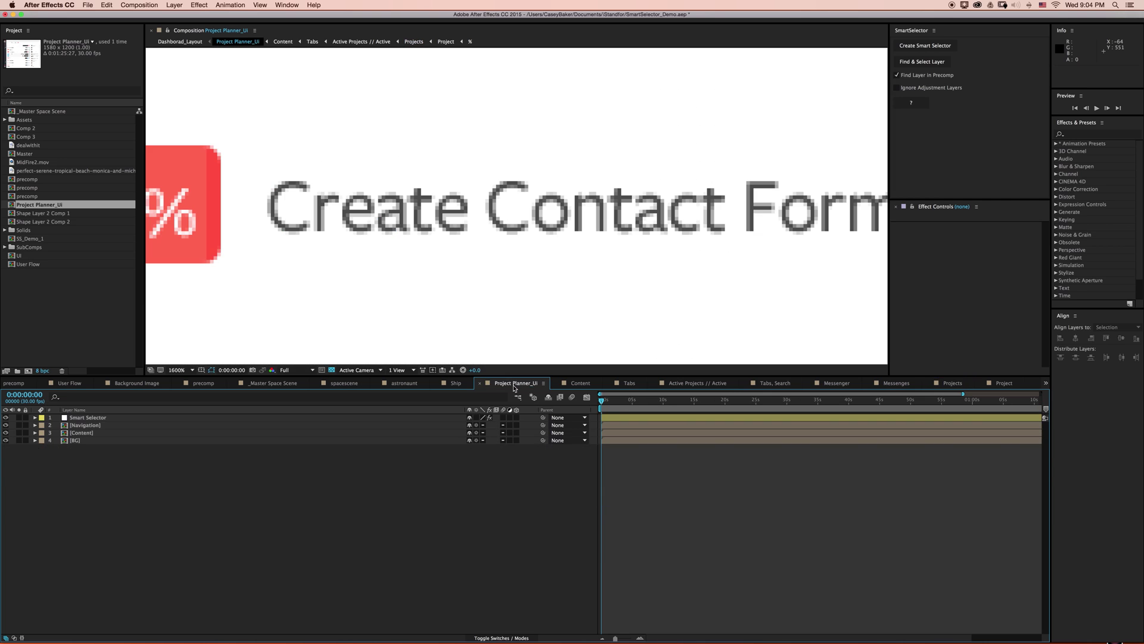
click(520, 397)
- In Dashboard_Layout, point the Smart Selector at the Layout & implementation row (808, 612) to find Ebene 57
click(472, 399)
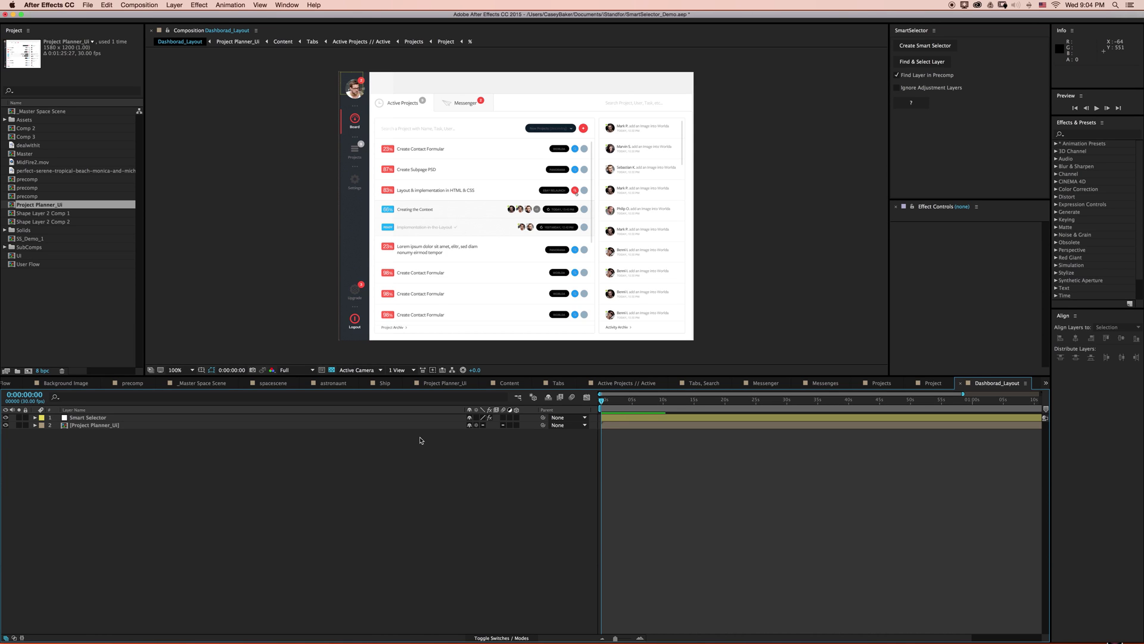
click(417, 417)
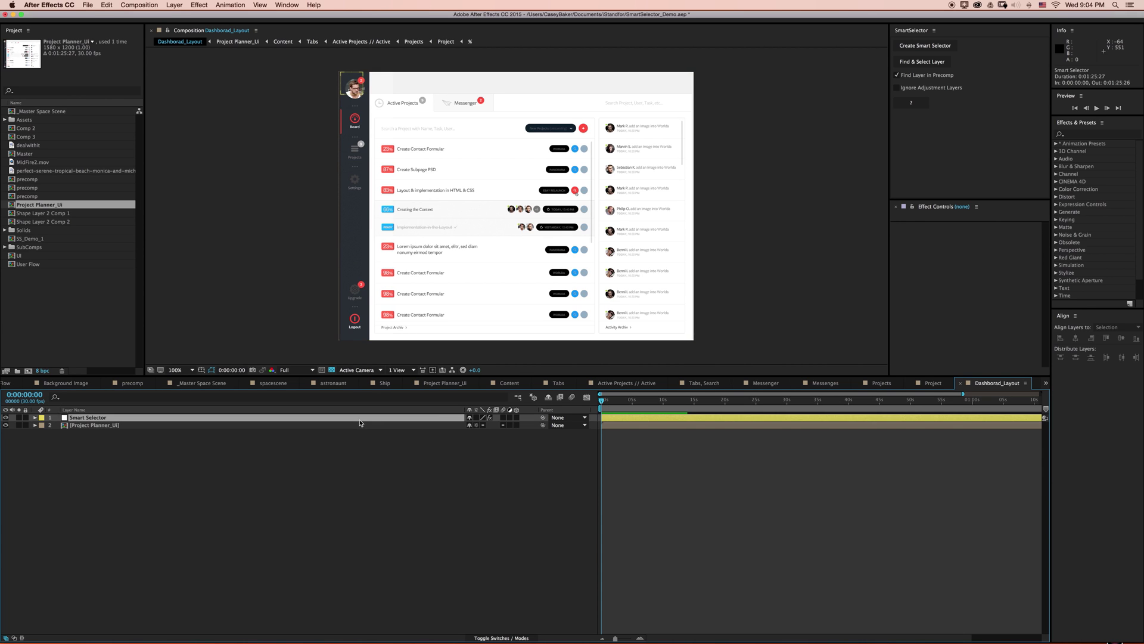
click(982, 232)
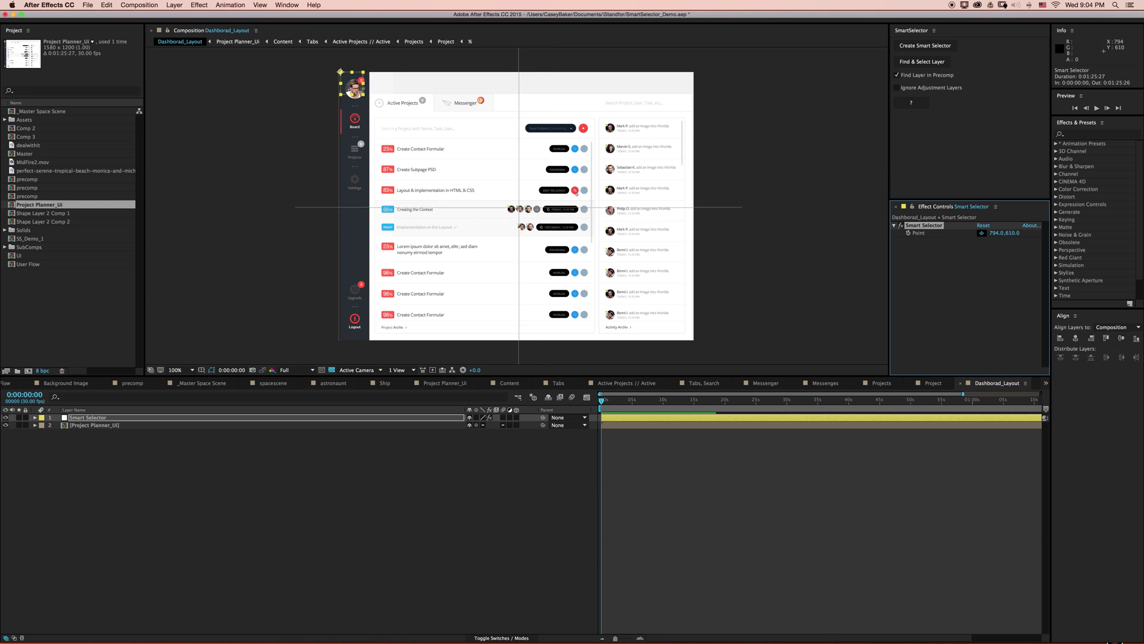
click(520, 208)
scroll(514, 215, up, 8)
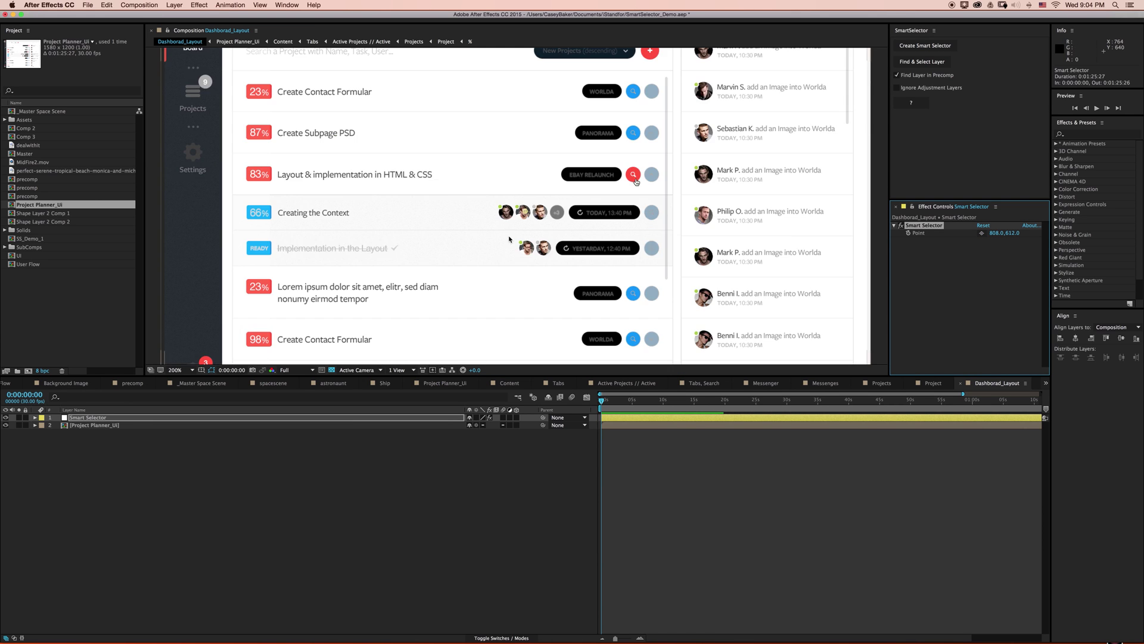
scroll(606, 266, down, 4)
scroll(606, 266, down, 2)
click(922, 61)
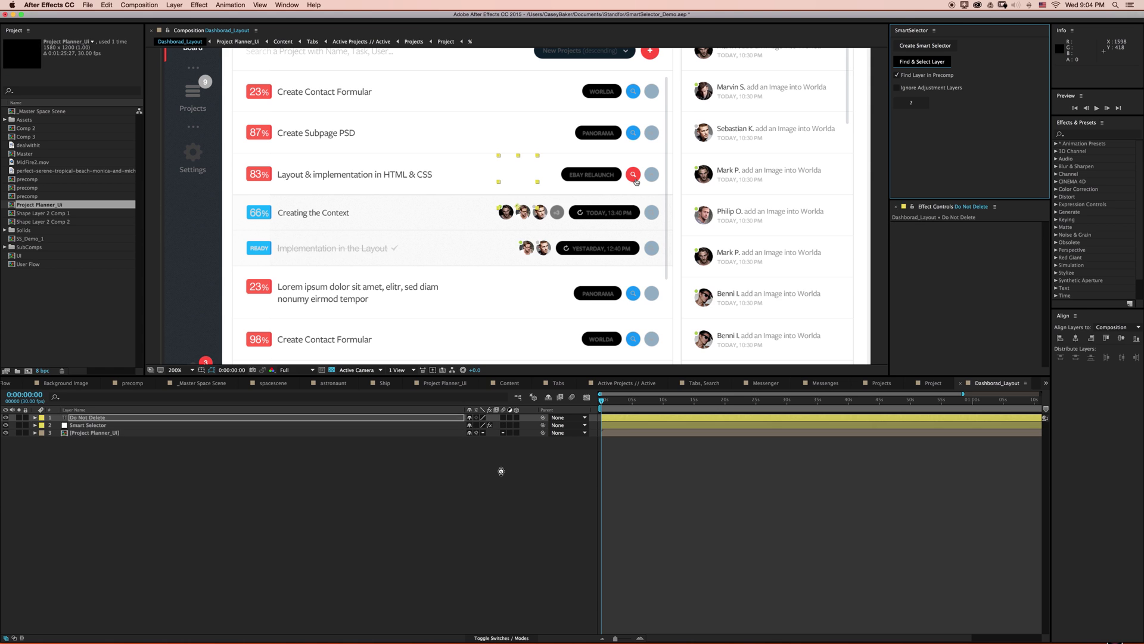